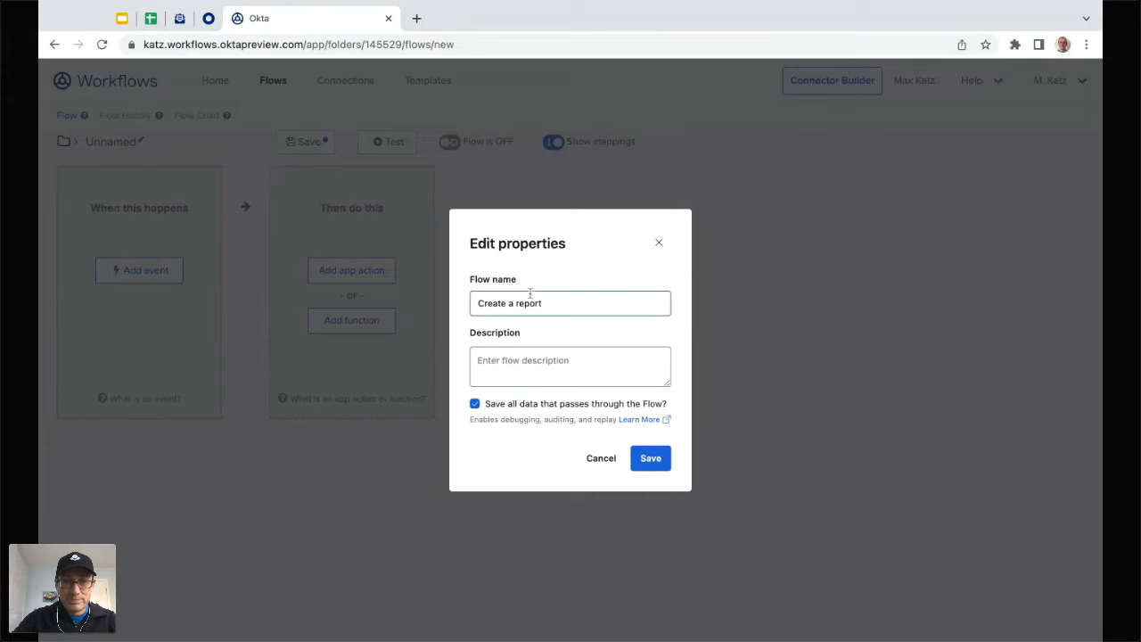
Step: Rename the flow to 'Create a report in Google Sheets' and save the properties
{"action": "left_click", "coordinate": [560, 306]}
{"action": "type", "text": "in Google "}
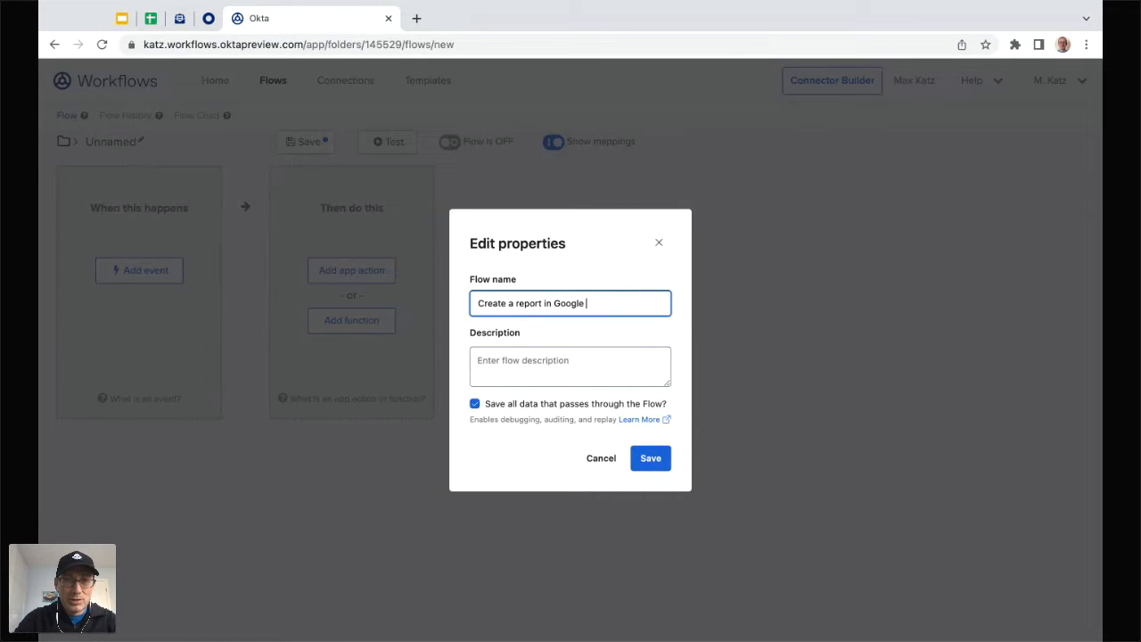
{"action": "type", "text": "Sheets"}
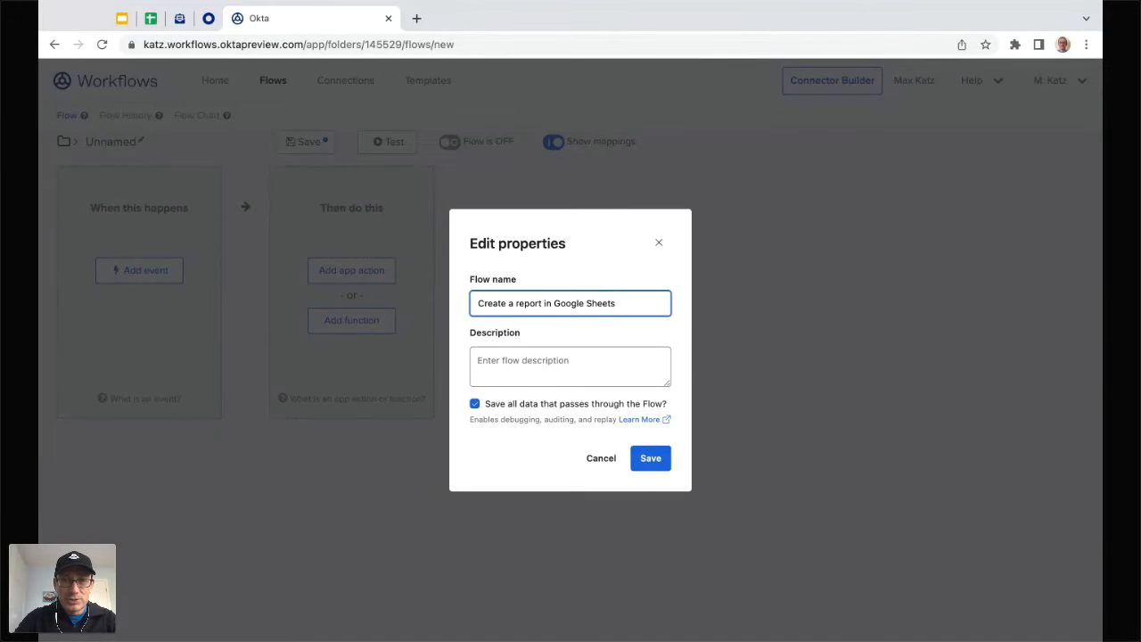
{"action": "left_click", "coordinate": [651, 467]}
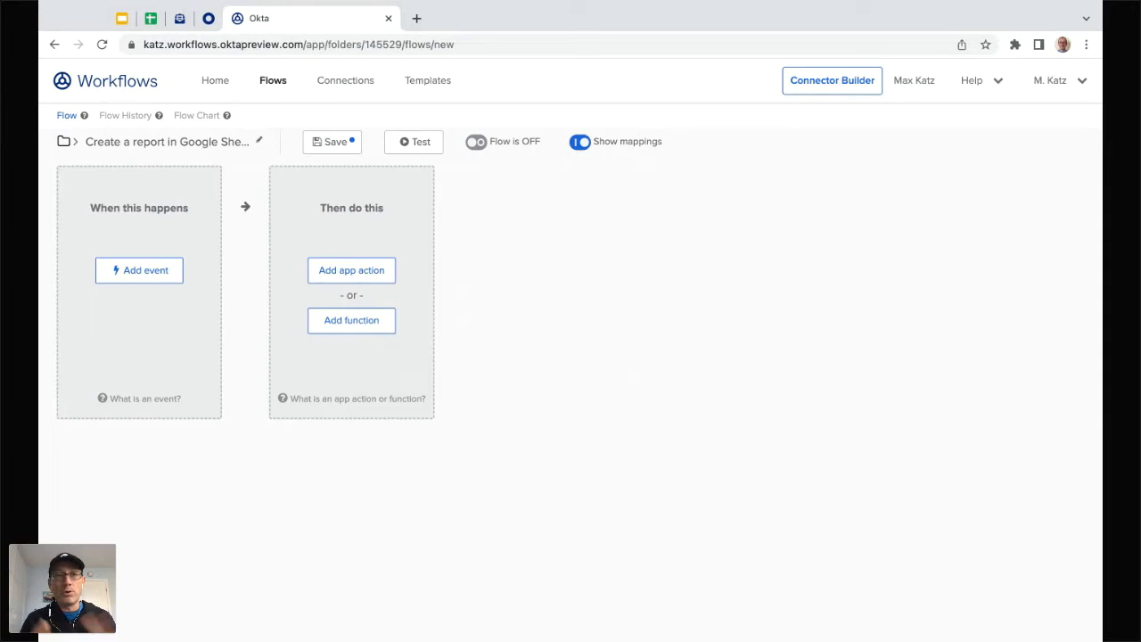
Step: Trigger the flow on the Okta User Suspended event, save it, and return to Flows
{"action": "left_click", "coordinate": [158, 276]}
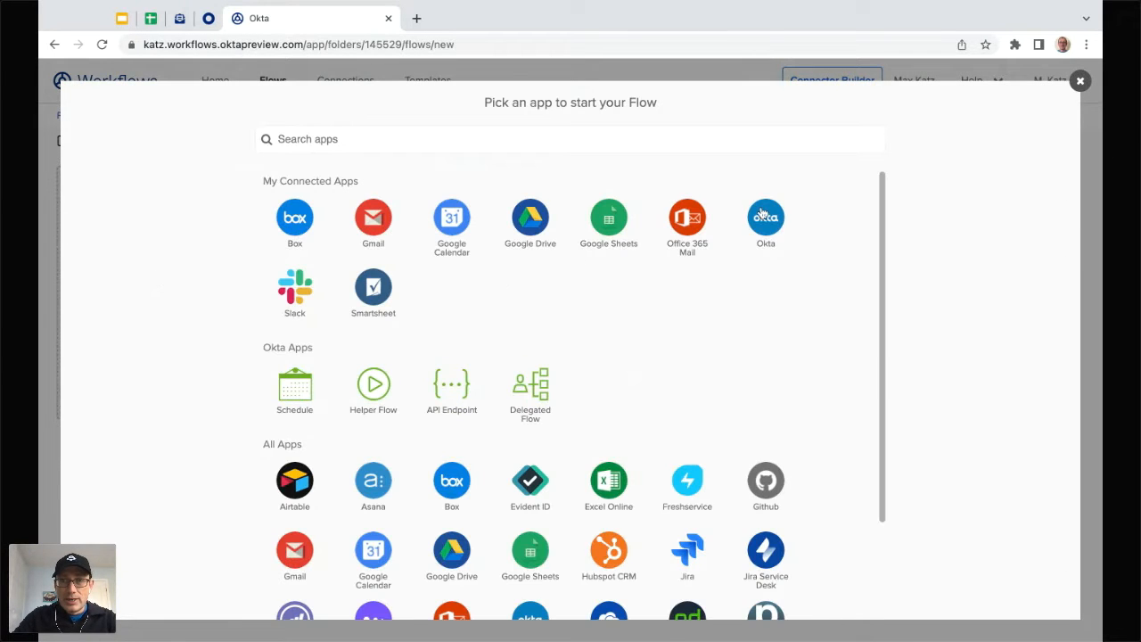
{"action": "left_click", "coordinate": [774, 235]}
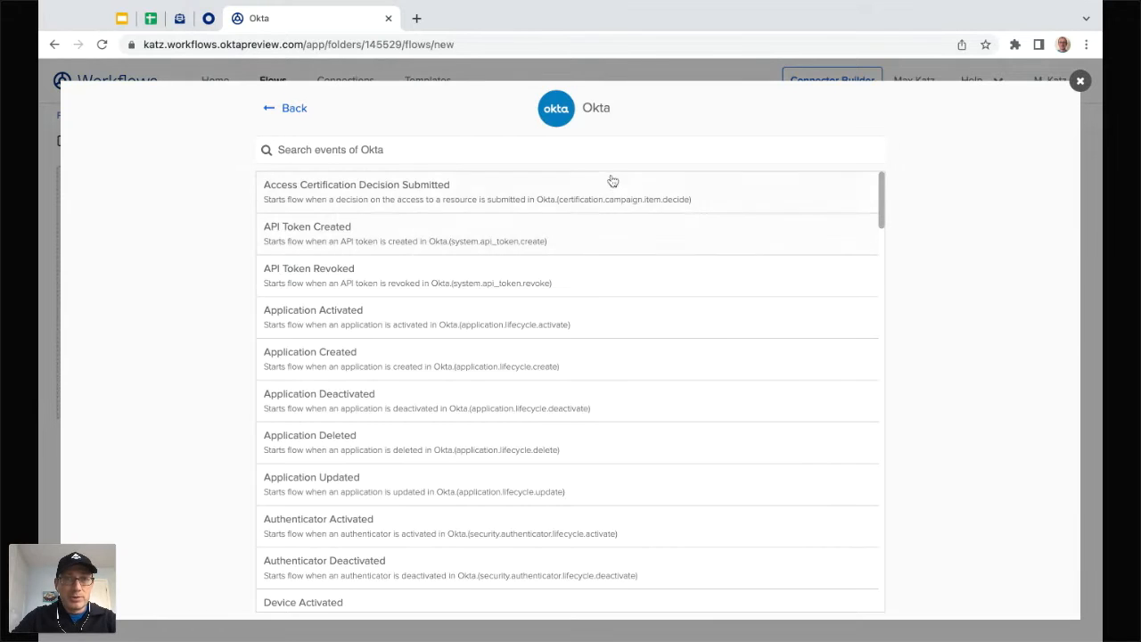
{"action": "left_click", "coordinate": [628, 151]}
{"action": "type", "text": "sus"}
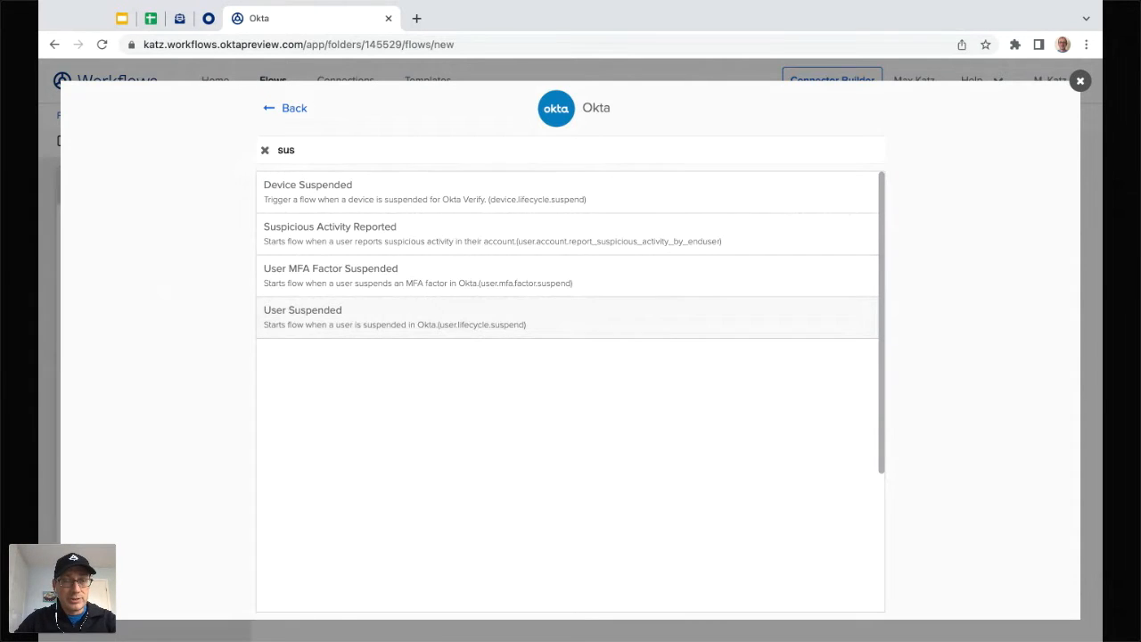
{"action": "left_click", "coordinate": [303, 317]}
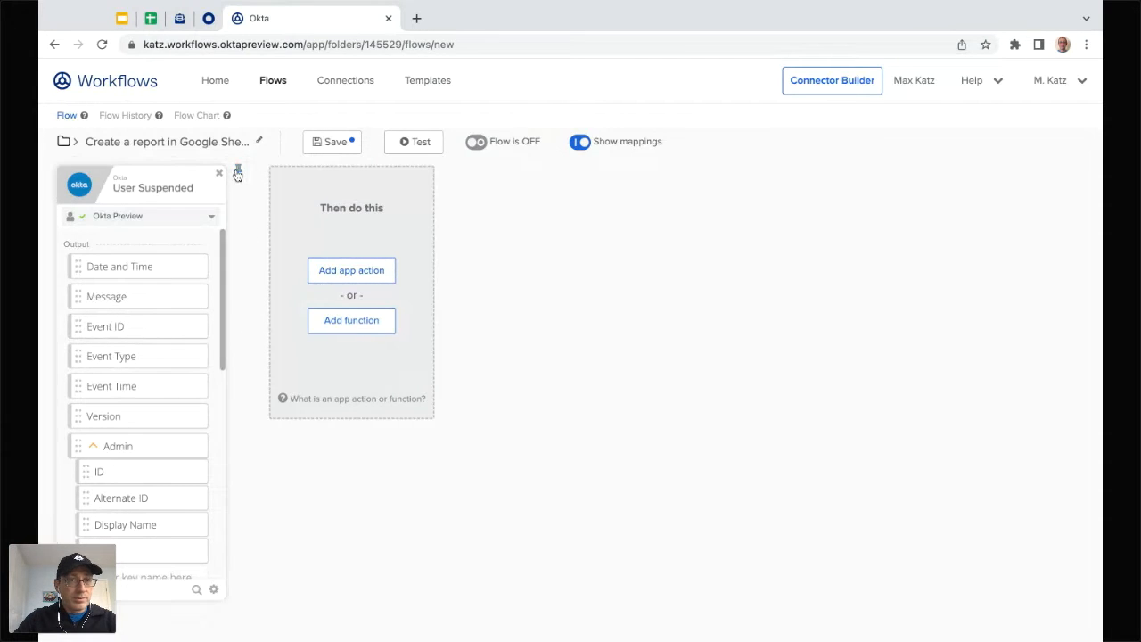
{"action": "left_click", "coordinate": [335, 145]}
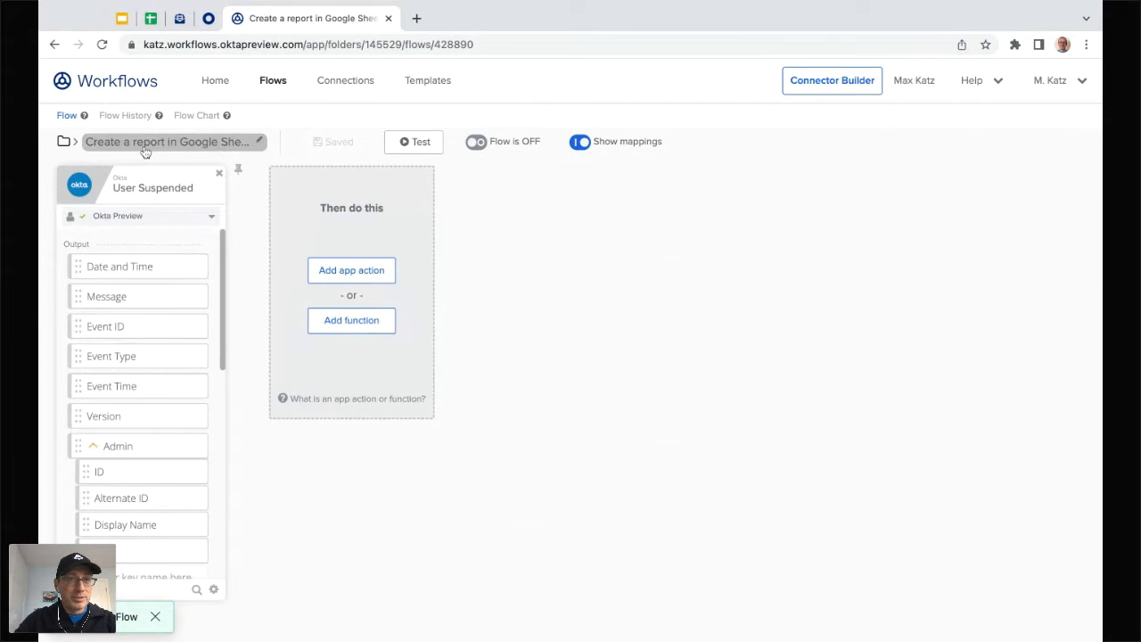
{"action": "left_click", "coordinate": [274, 84]}
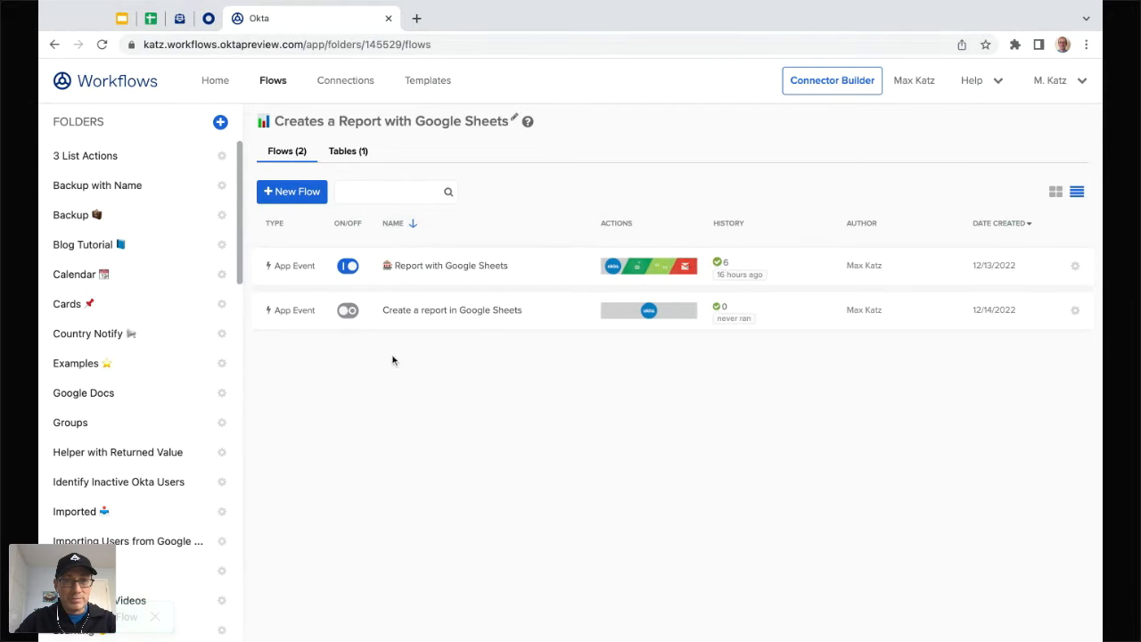
Step: Open the 'Create a report in Google Sheets' flow from the folder's Flows list
{"action": "left_click", "coordinate": [481, 314]}
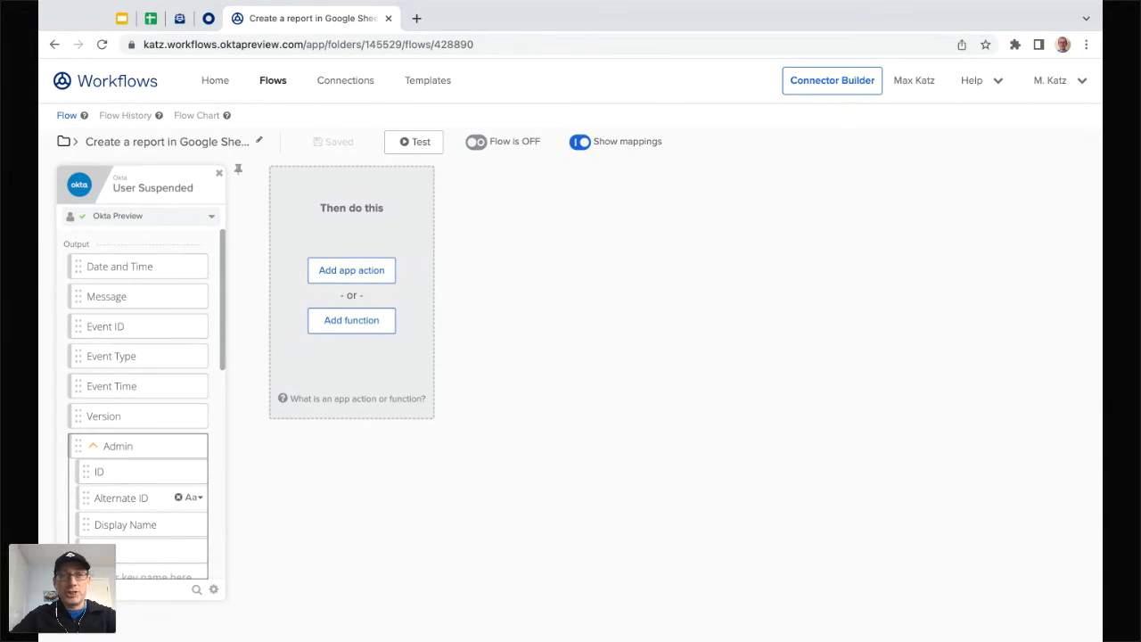
Step: Add a Google Sheets Create Row action card after the User Suspended trigger
{"action": "left_click", "coordinate": [367, 270]}
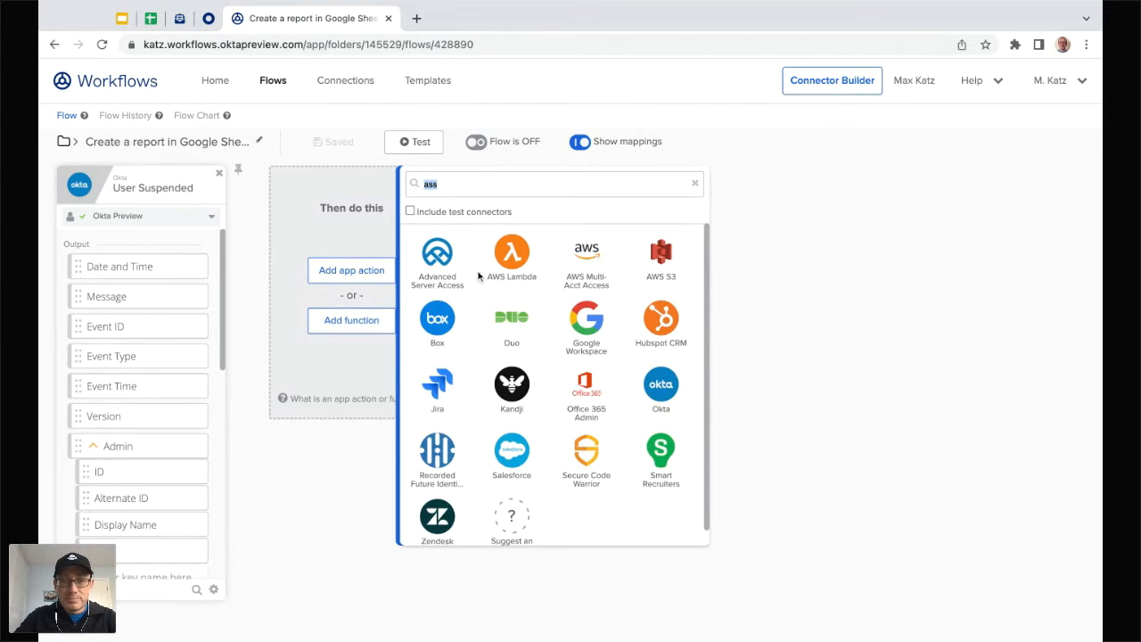
{"action": "key", "text": "BackSpace"}
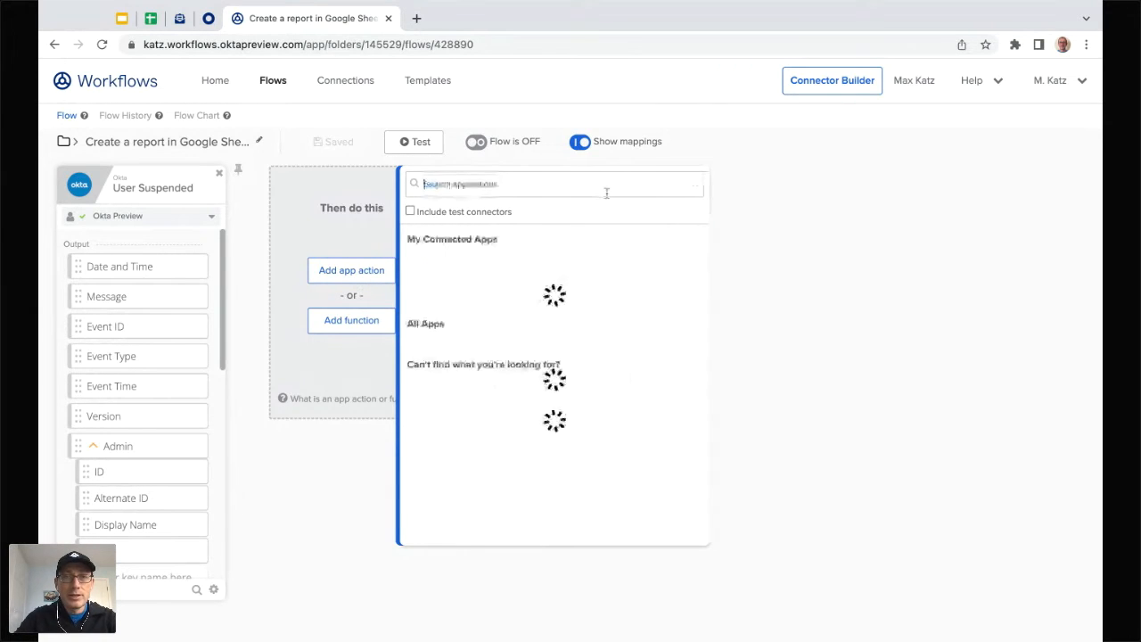
{"action": "type", "text": "goo"}
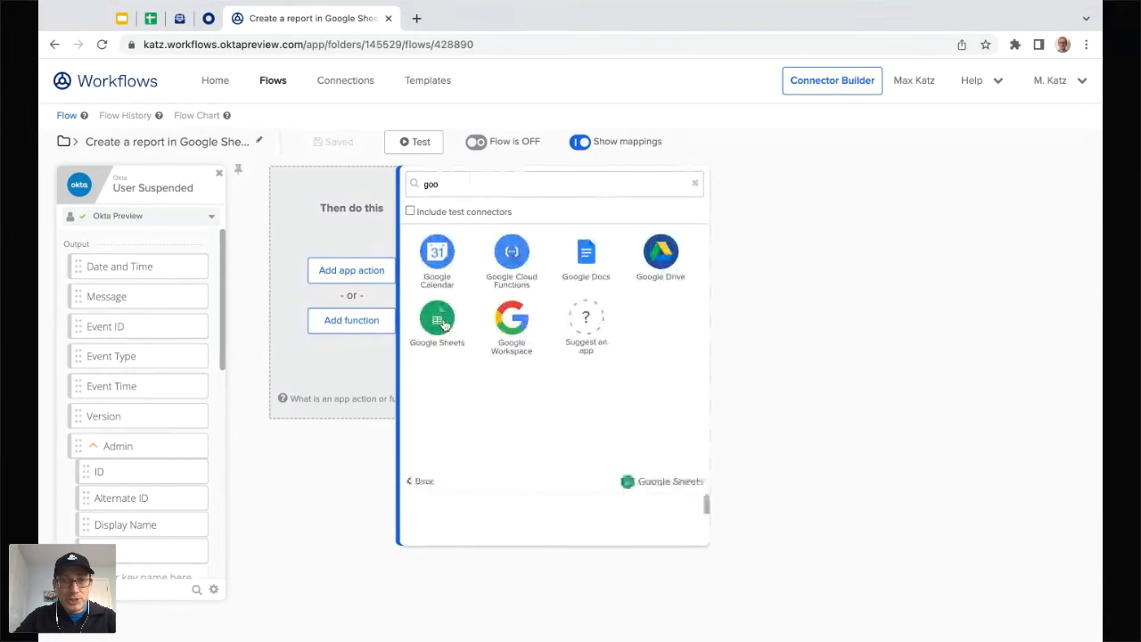
{"action": "left_click", "coordinate": [438, 321]}
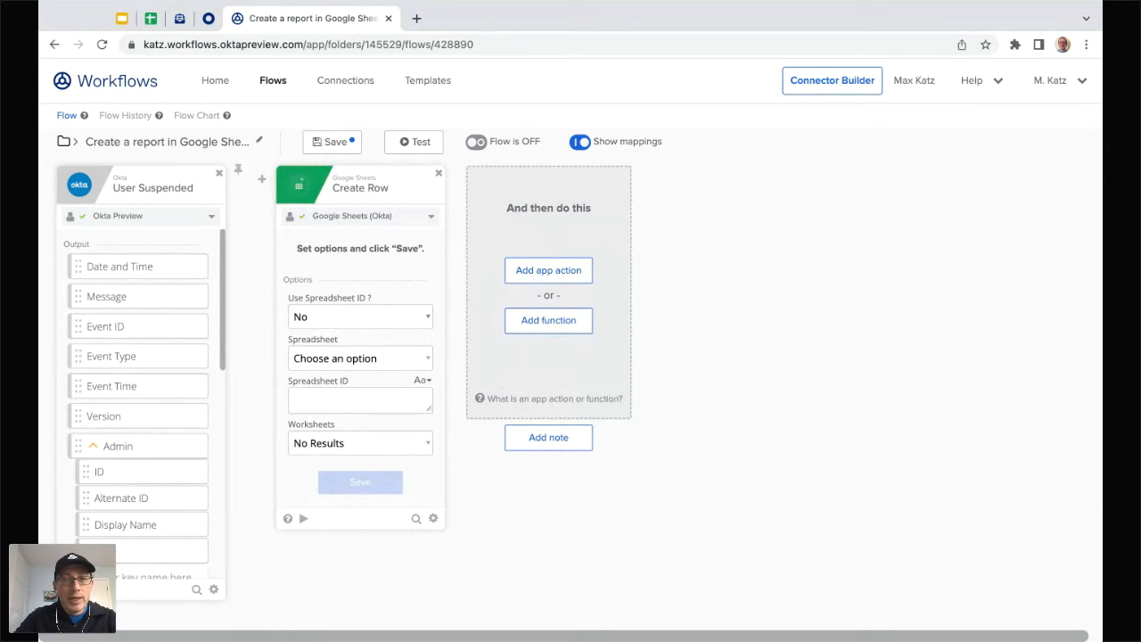
Step: Set Use Spreadsheet ID? to Yes and switch to the User suspended report spreadsheet
{"action": "left_click", "coordinate": [356, 315]}
{"action": "left_click", "coordinate": [364, 300]}
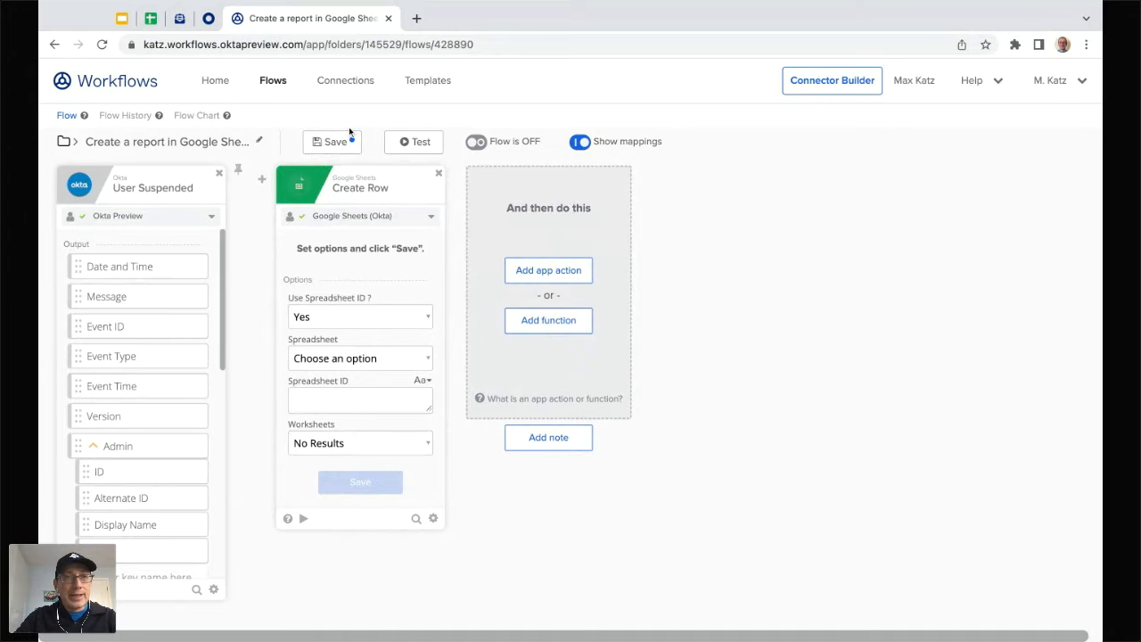
{"action": "left_click", "coordinate": [150, 20]}
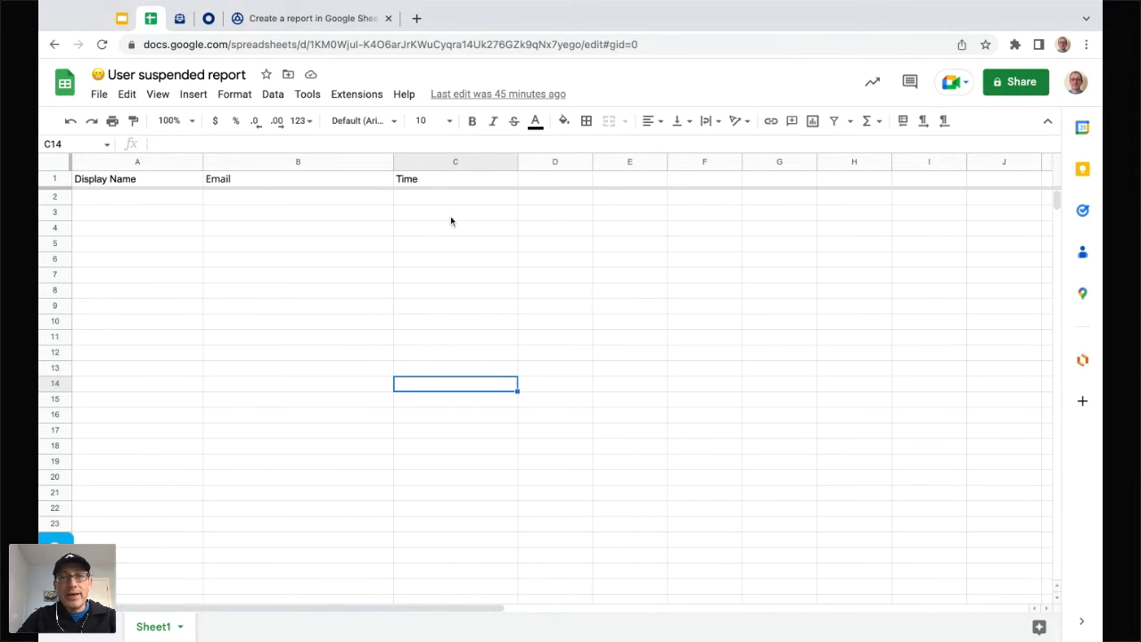
Step: Copy the spreadsheet ID from the Google Sheets web address and return to Workflows
{"action": "left_click", "coordinate": [328, 46]}
{"action": "left_click", "coordinate": [333, 46]}
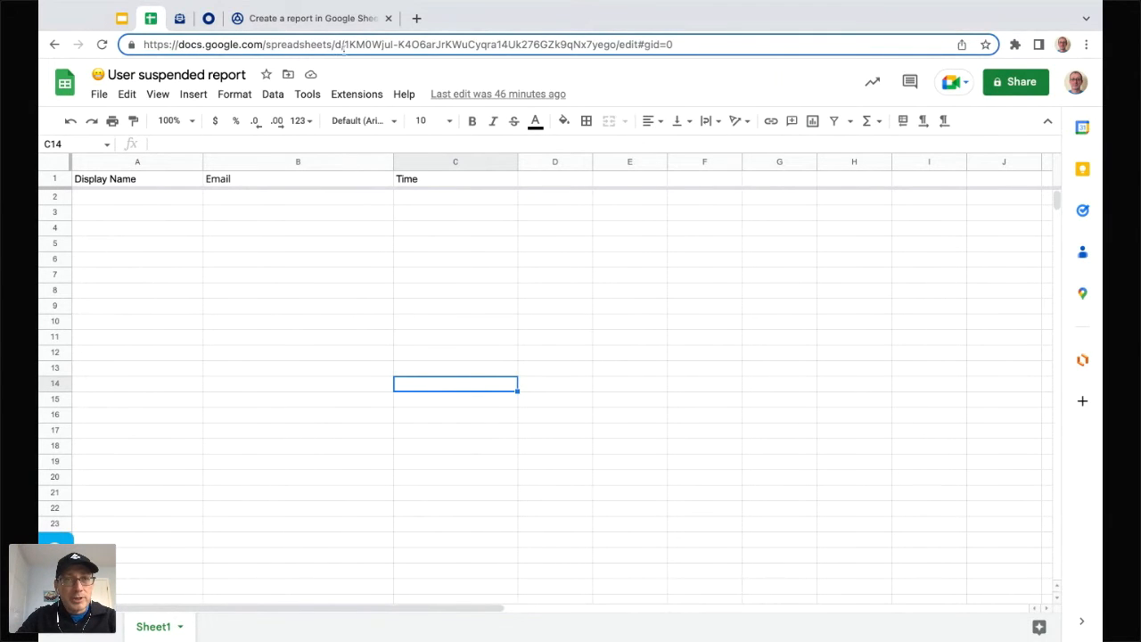
{"action": "left_click_drag", "start_coordinate": [345, 44], "coordinate": [615, 46]}
{"action": "key", "text": "ctrl+c"}
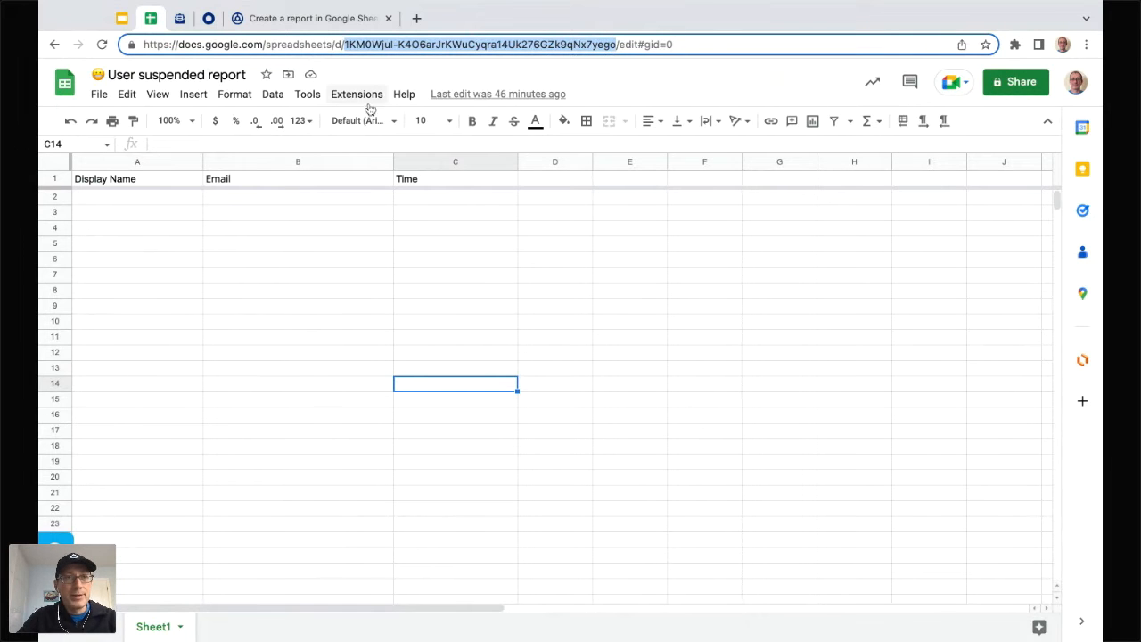
{"action": "left_click", "coordinate": [327, 22]}
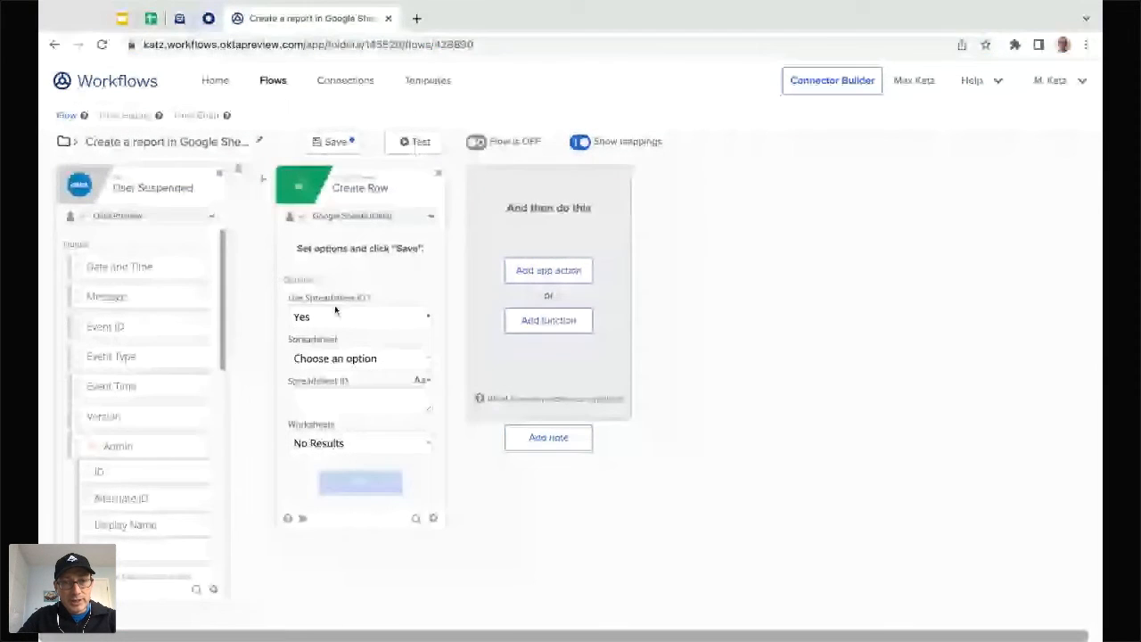
Step: Point Create Row at the pasted spreadsheet ID and Sheet1 with all columns, then insert a Note
{"action": "left_click", "coordinate": [330, 357]}
{"action": "left_click", "coordinate": [326, 399]}
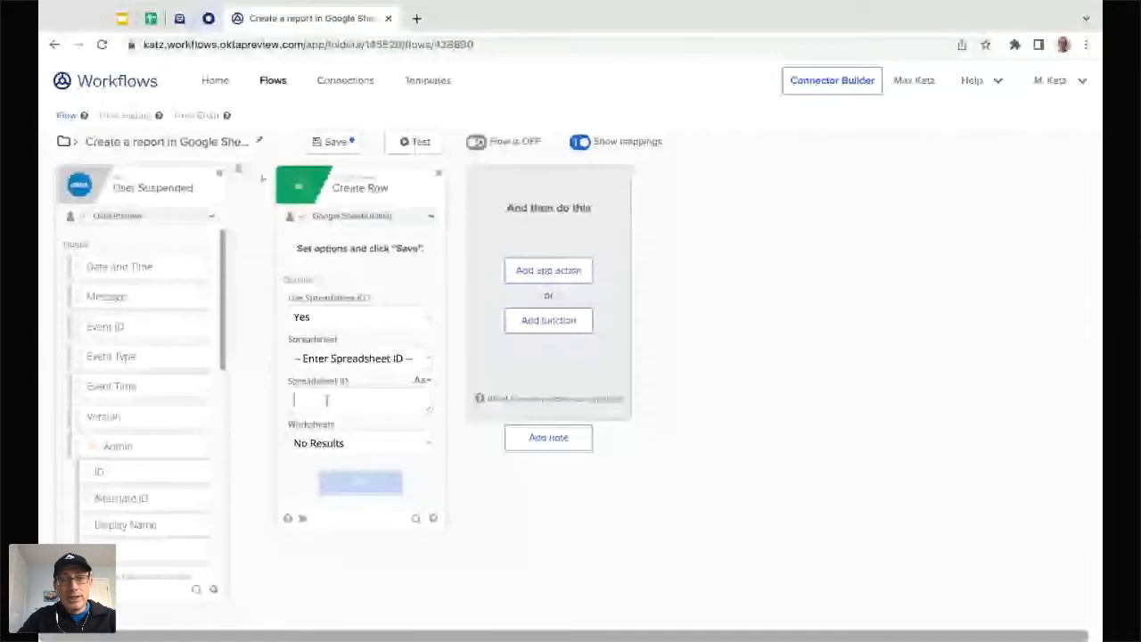
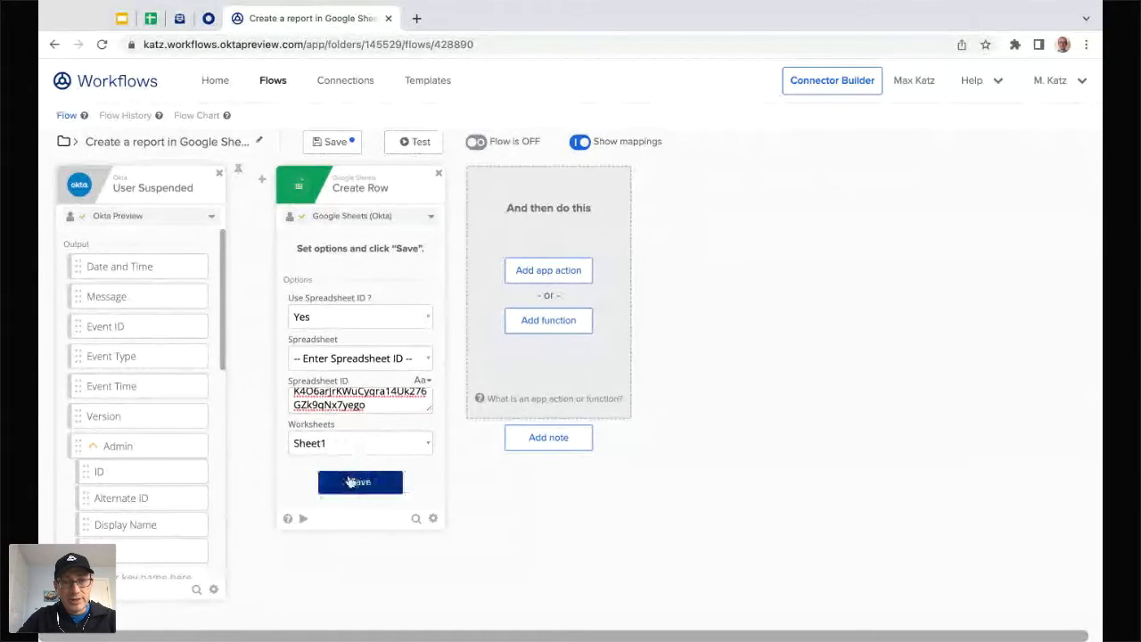
{"action": "left_click", "coordinate": [357, 486]}
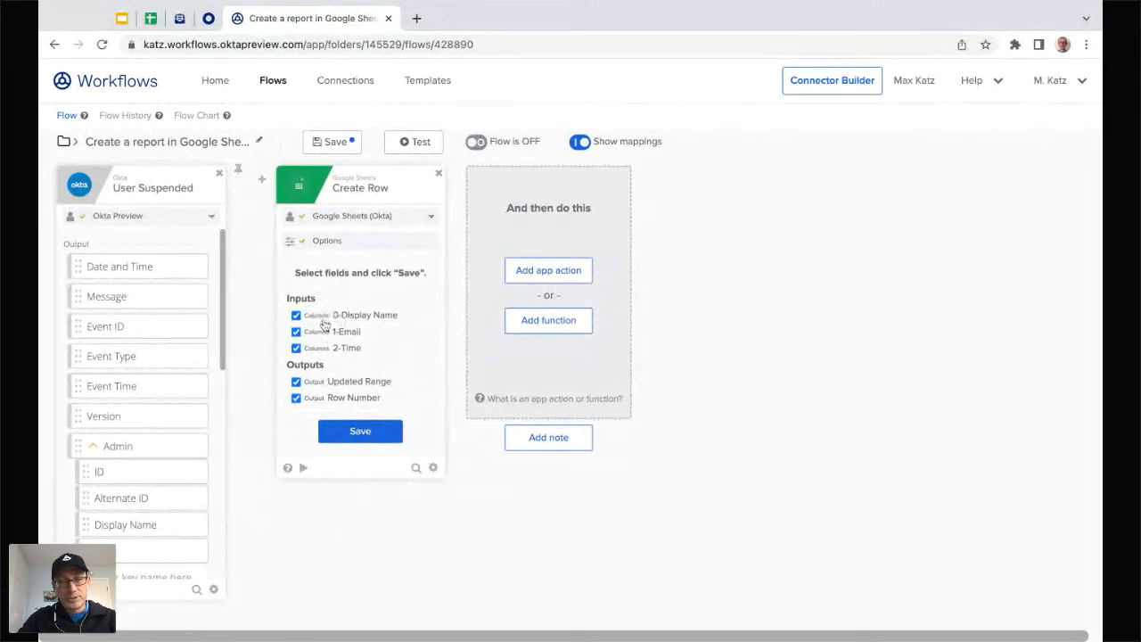
{"action": "left_click", "coordinate": [368, 434]}
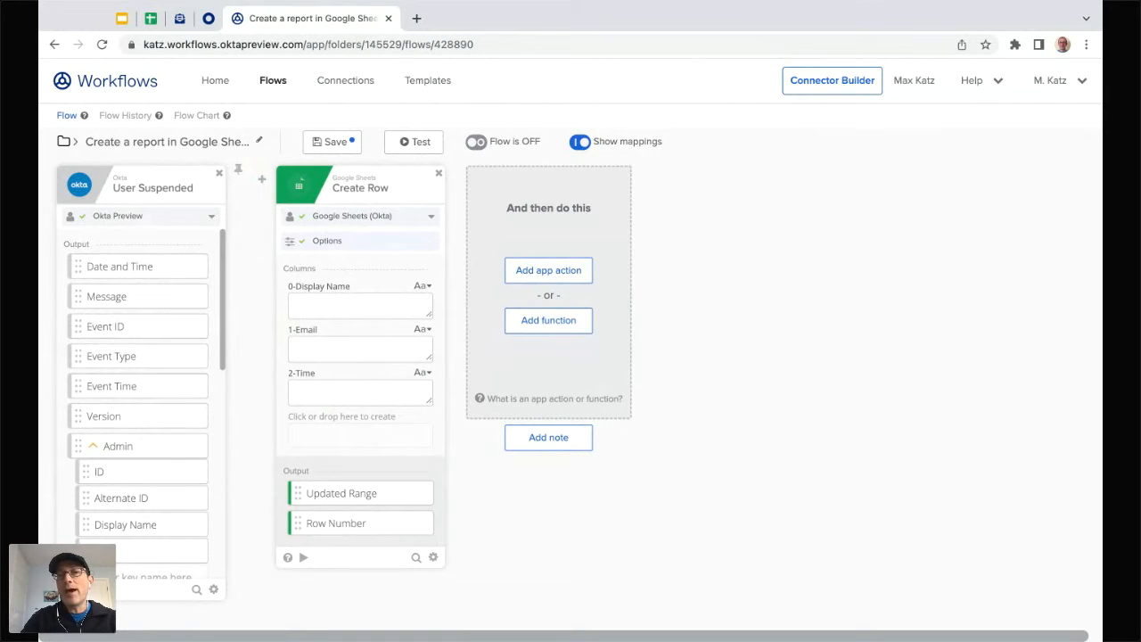
{"action": "left_click", "coordinate": [344, 243]}
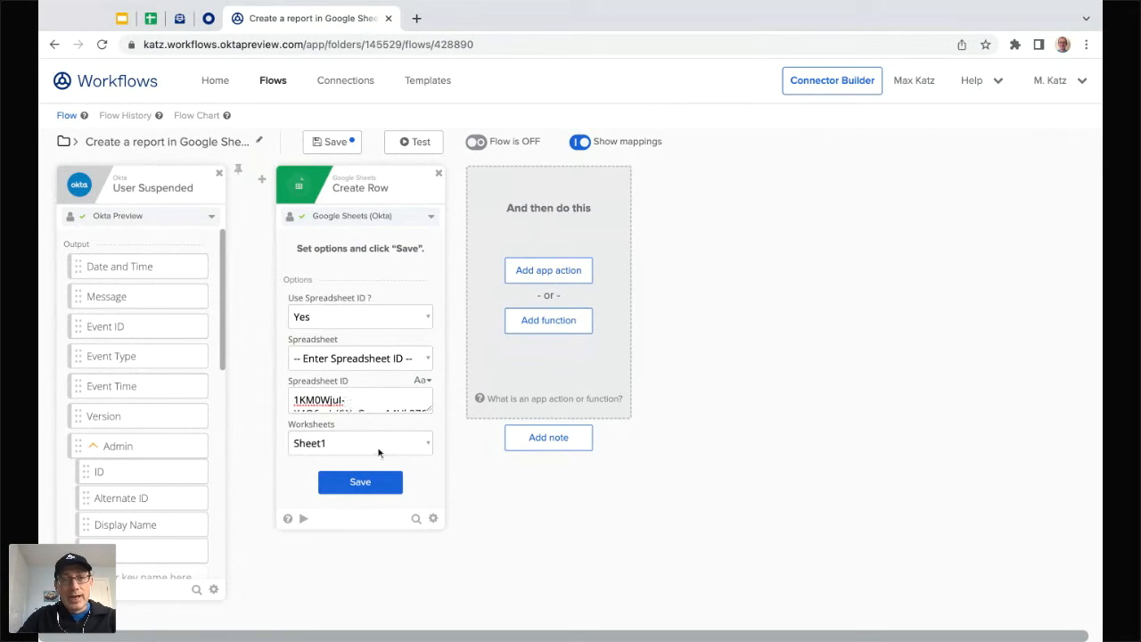
{"action": "left_click", "coordinate": [383, 483]}
{"action": "mouse_move", "coordinate": [262, 182]}
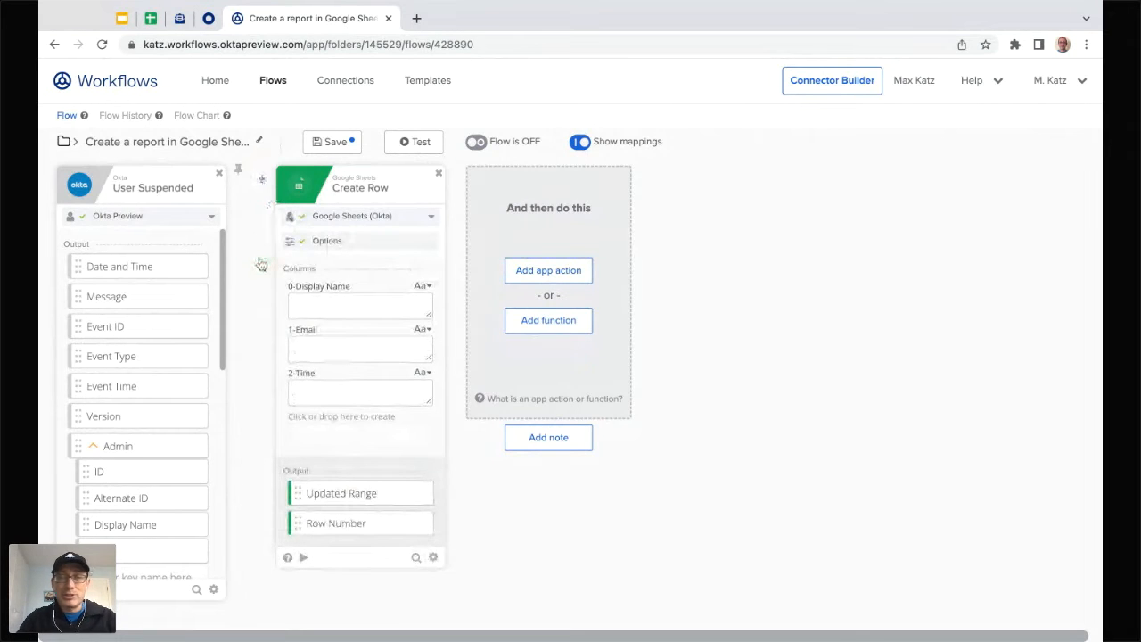
{"action": "left_click", "coordinate": [262, 265]}
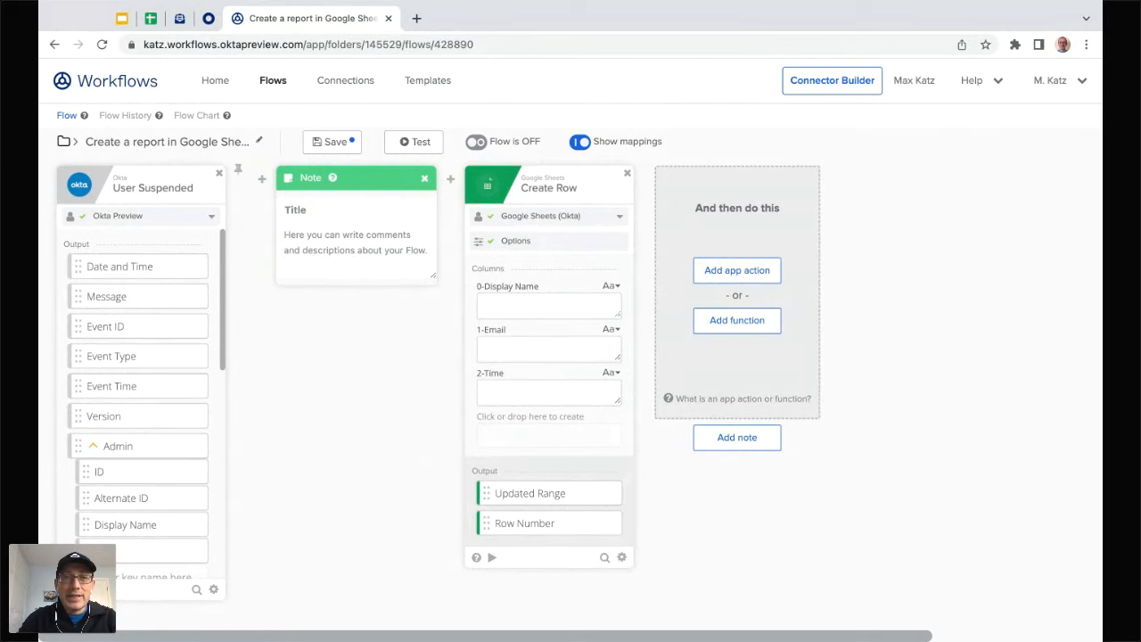
Step: Title the note 'Spreadsheet ID' and paste the report spreadsheet's ID as its text
{"action": "type", "text": "Sprea"}
{"action": "type", "text": "dsheet "}
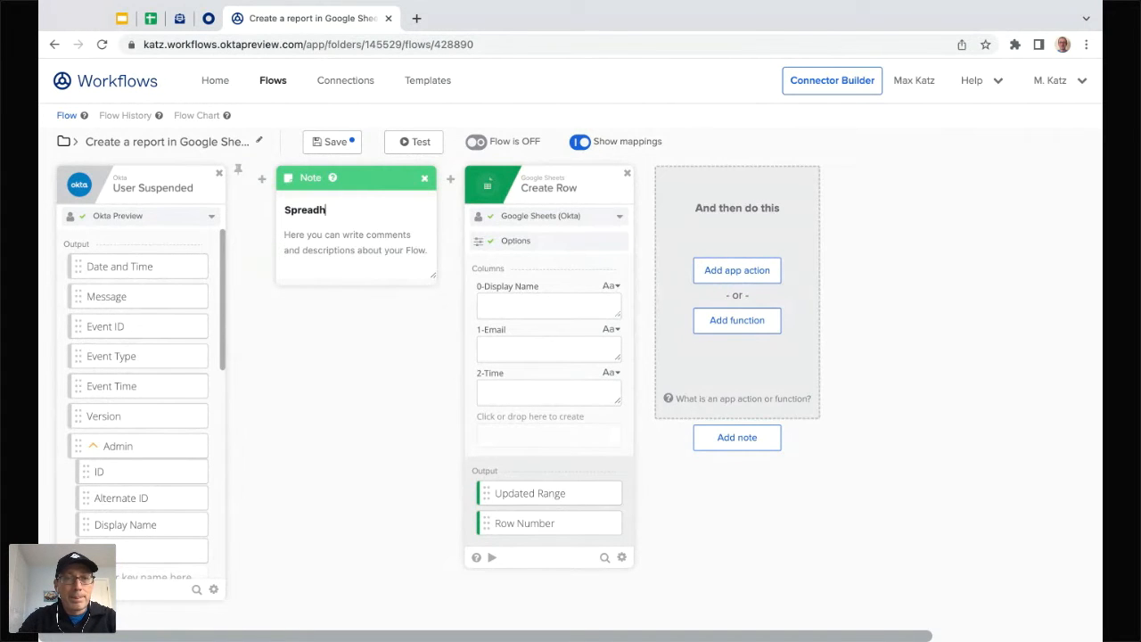
{"action": "type", "text": "ID"}
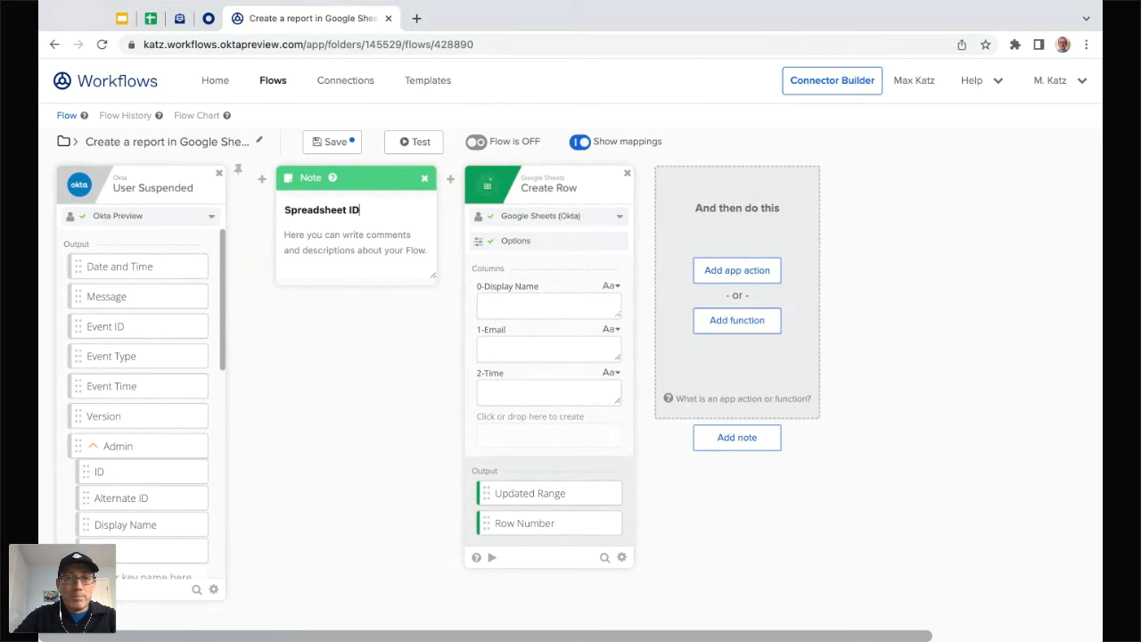
{"action": "key", "text": "ctrl+v"}
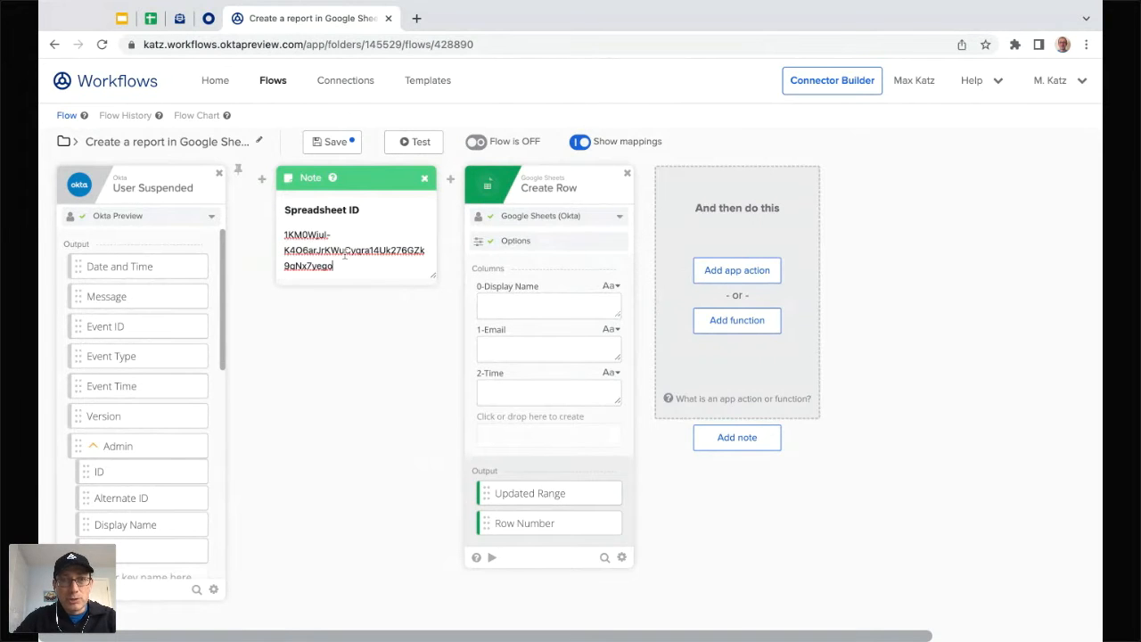
{"action": "left_click", "coordinate": [387, 385]}
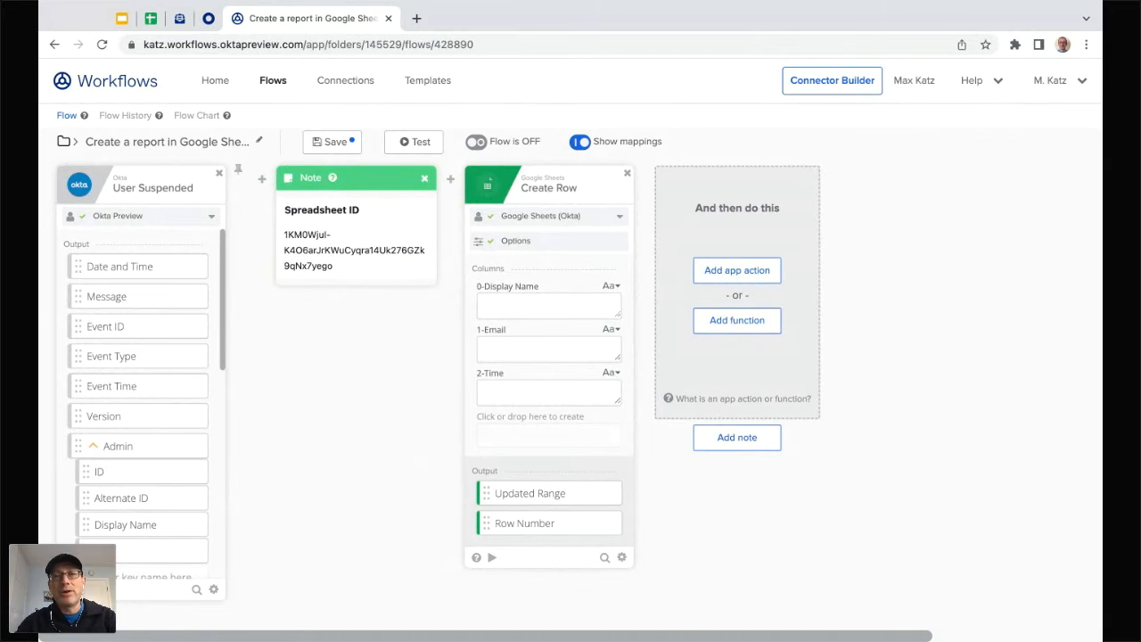
Step: Map Date and Time to 2-Time, Alternate ID to 1-Email, Display Name to 0-Display Name
{"action": "scroll", "coordinate": [372, 421], "scroll_direction": "right", "scroll_amount": 1}
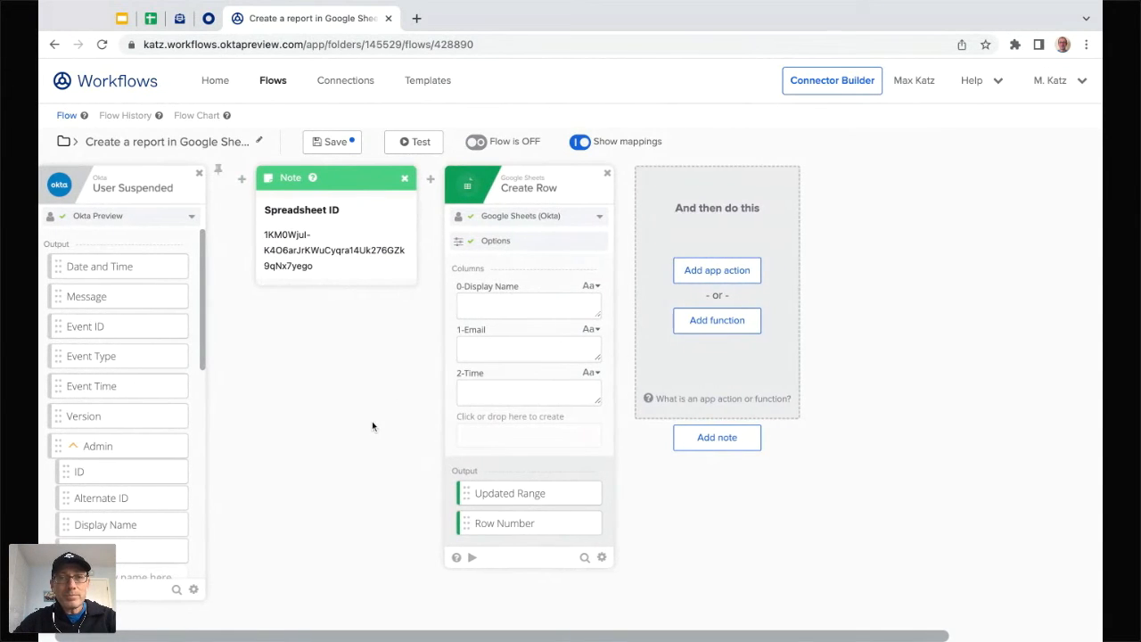
{"action": "scroll", "coordinate": [342, 404], "scroll_direction": "left", "scroll_amount": 1}
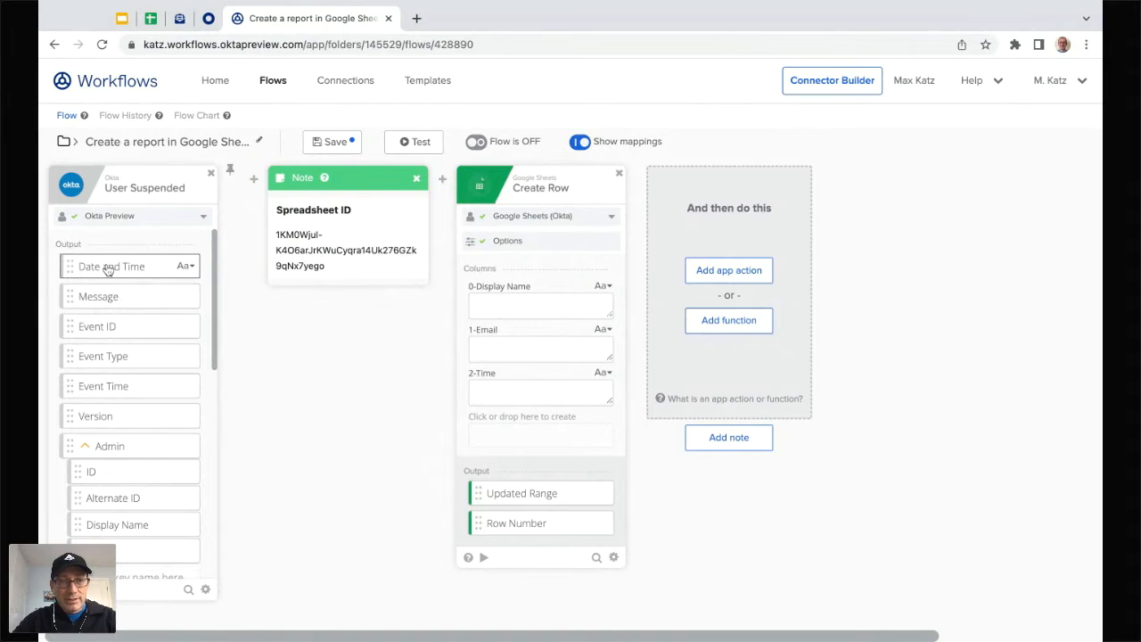
{"action": "left_click_drag", "start_coordinate": [107, 267], "coordinate": [534, 403]}
{"action": "scroll", "coordinate": [143, 395], "scroll_direction": "down", "scroll_amount": 2}
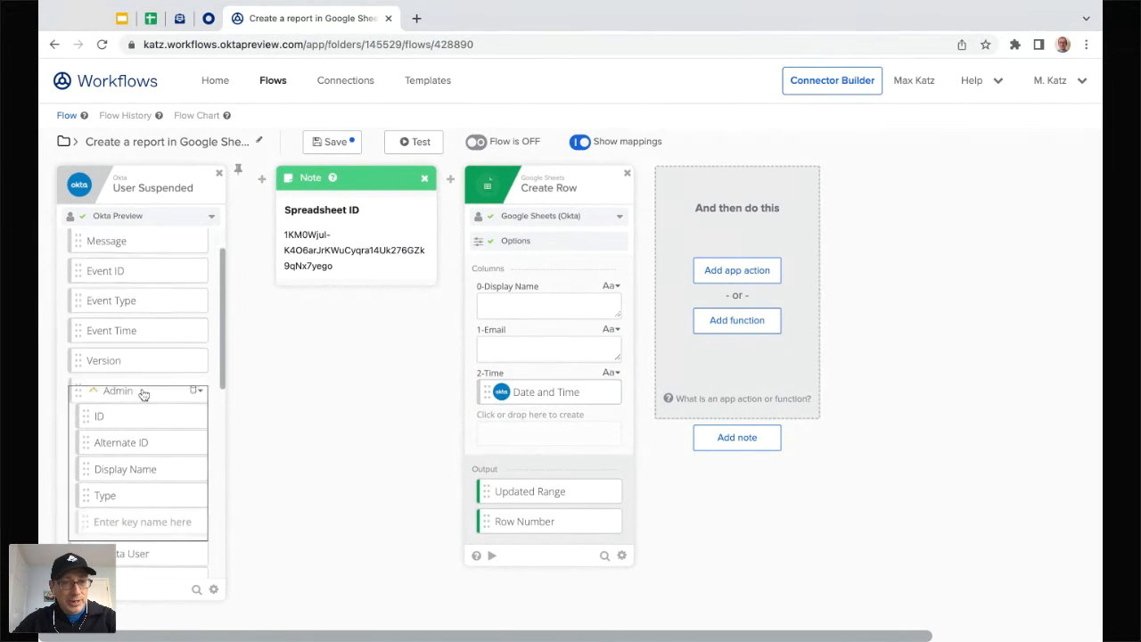
{"action": "scroll", "coordinate": [143, 395], "scroll_direction": "down", "scroll_amount": 1}
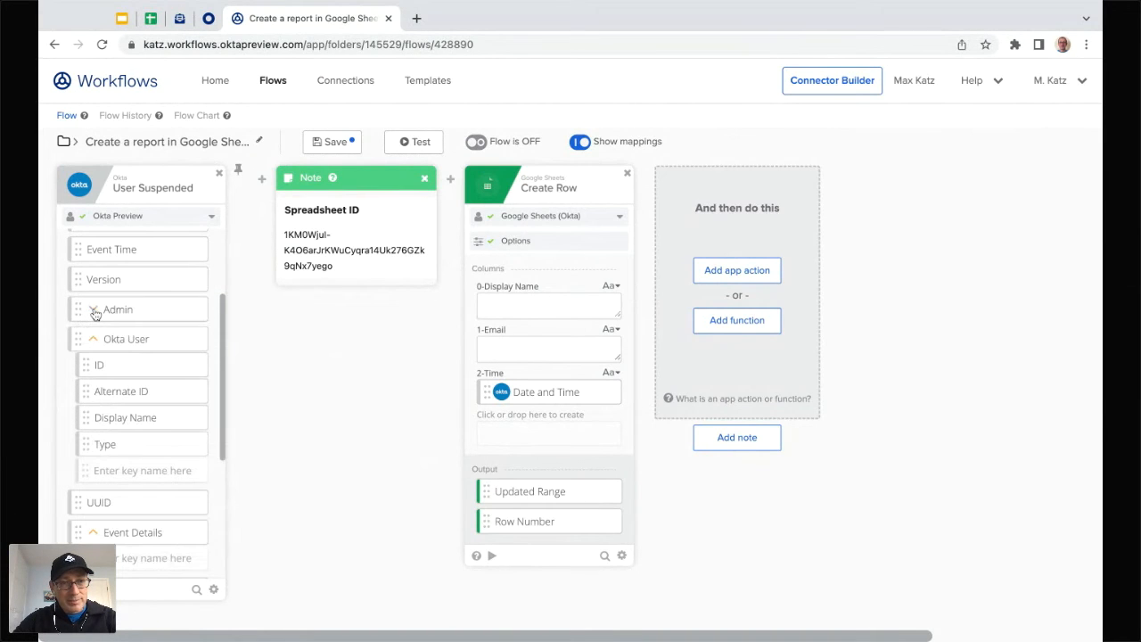
{"action": "left_click", "coordinate": [94, 311]}
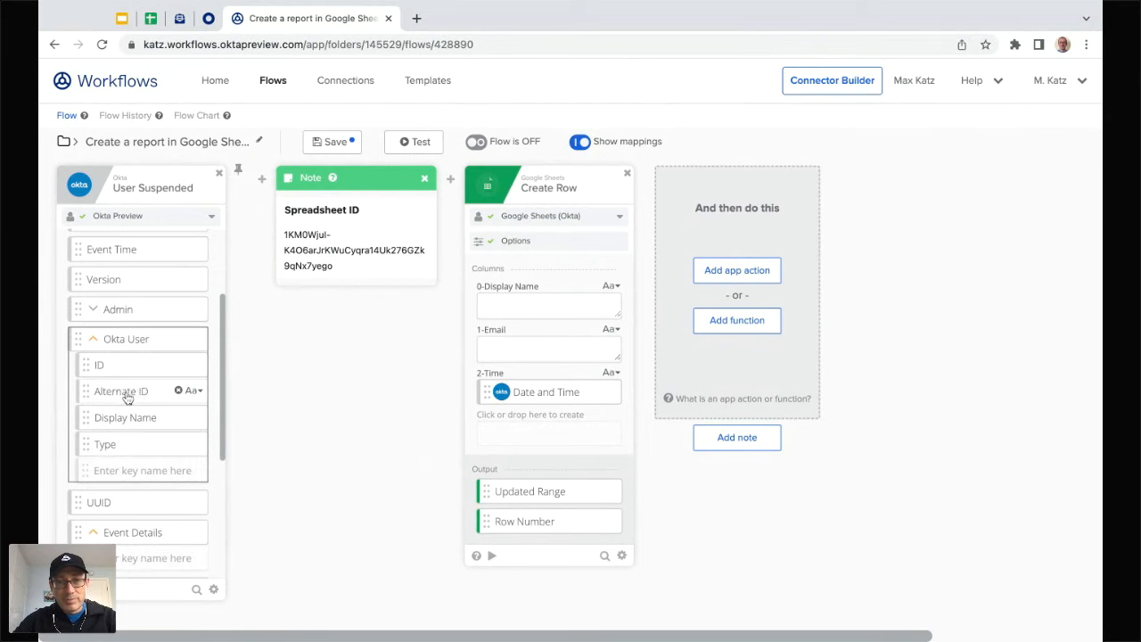
{"action": "mouse_move", "coordinate": [127, 398]}
{"action": "left_mouse_down"}
{"action": "mouse_move", "coordinate": [549, 308]}
{"action": "mouse_move", "coordinate": [548, 348]}
{"action": "left_mouse_up"}
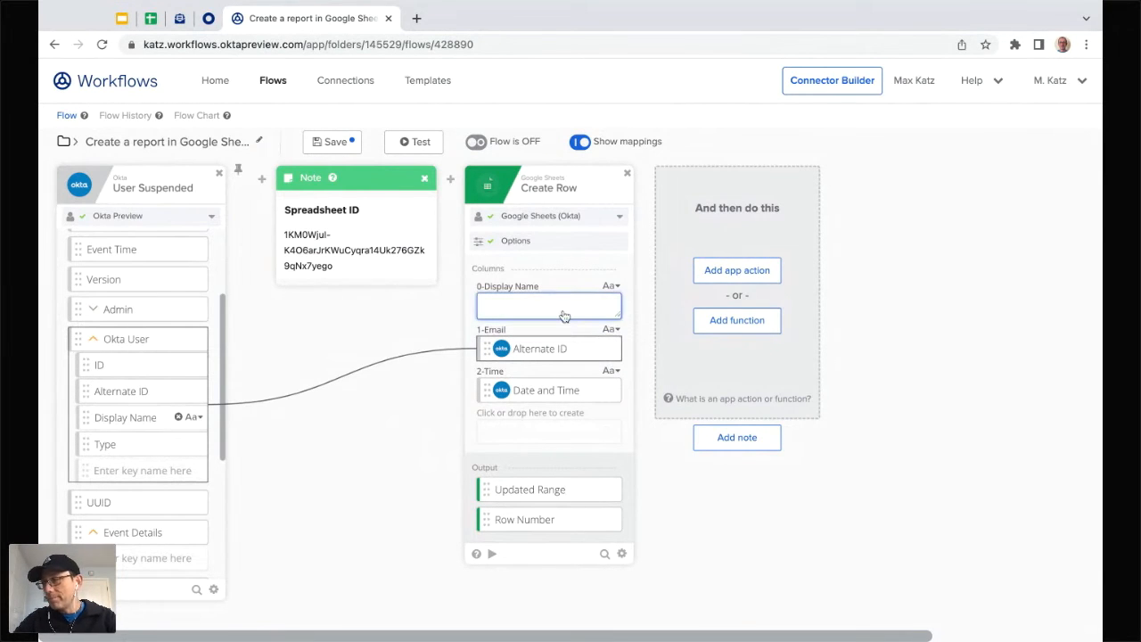
{"action": "left_click_drag", "start_coordinate": [125, 418], "coordinate": [565, 317]}
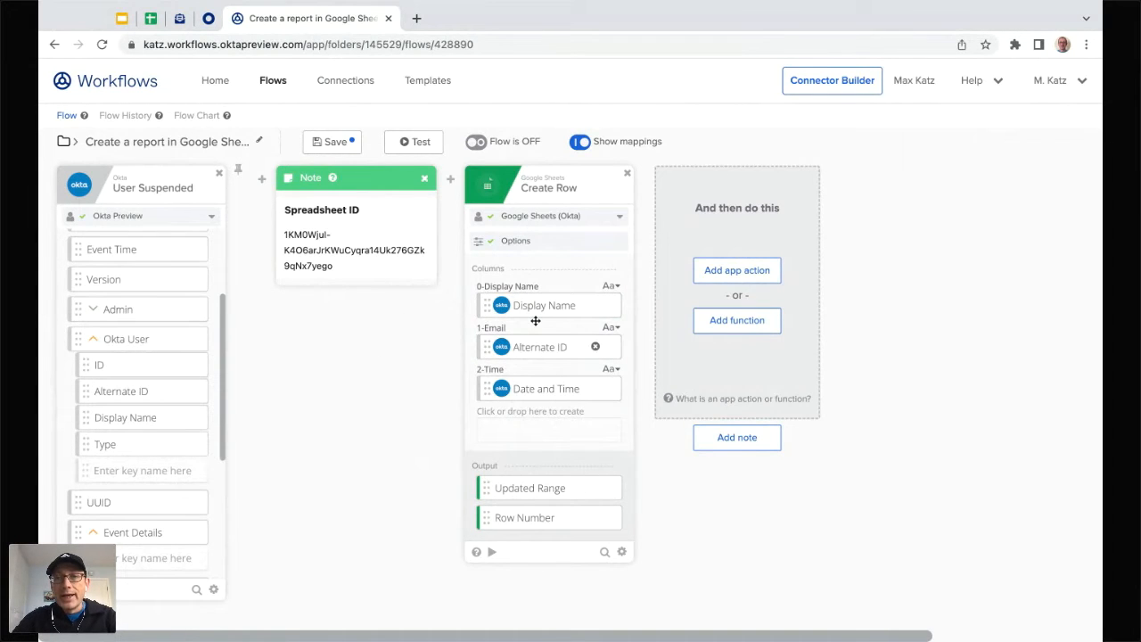
Step: Find the Okta connector and add its Read User action after Create Row
{"action": "left_click", "coordinate": [737, 275]}
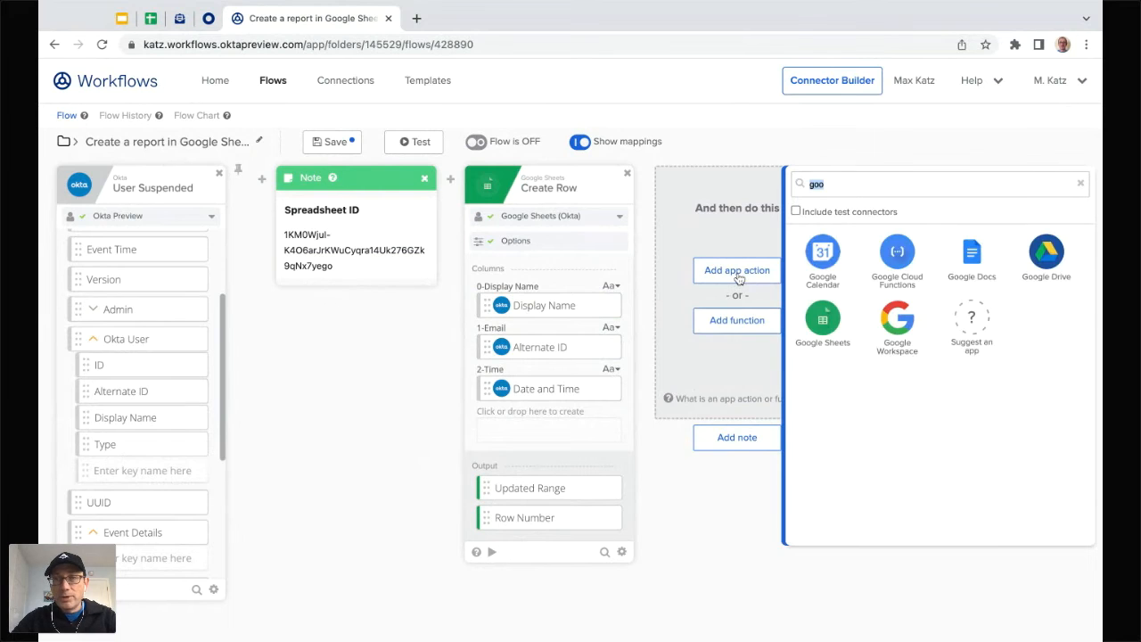
{"action": "key", "text": "BackSpace"}
{"action": "type", "text": "user"}
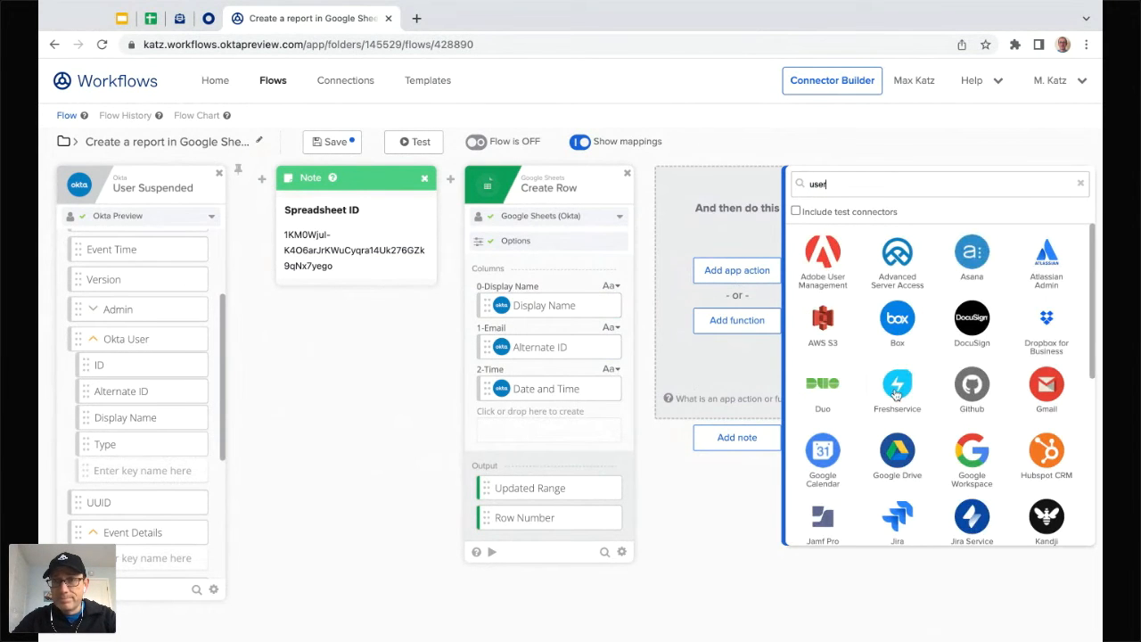
{"action": "key", "text": "BackSpace"}
{"action": "key", "text": "BackSpace"}
{"action": "key", "text": "BackSpace"}
{"action": "key", "text": "BackSpace"}
{"action": "type", "text": "okta"}
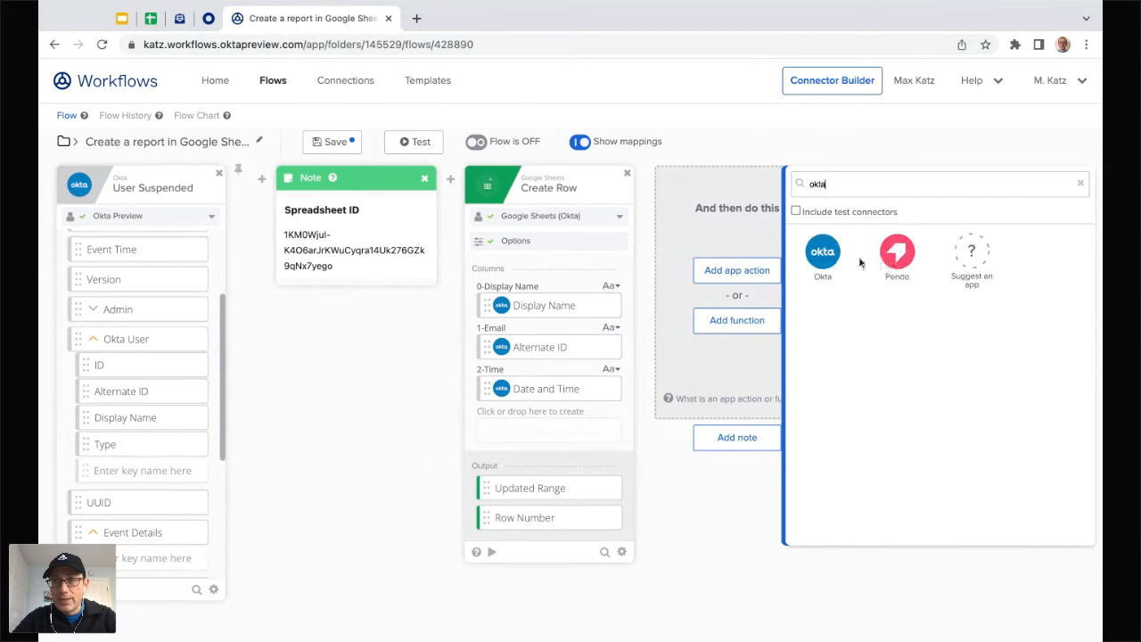
{"action": "left_click", "coordinate": [821, 253]}
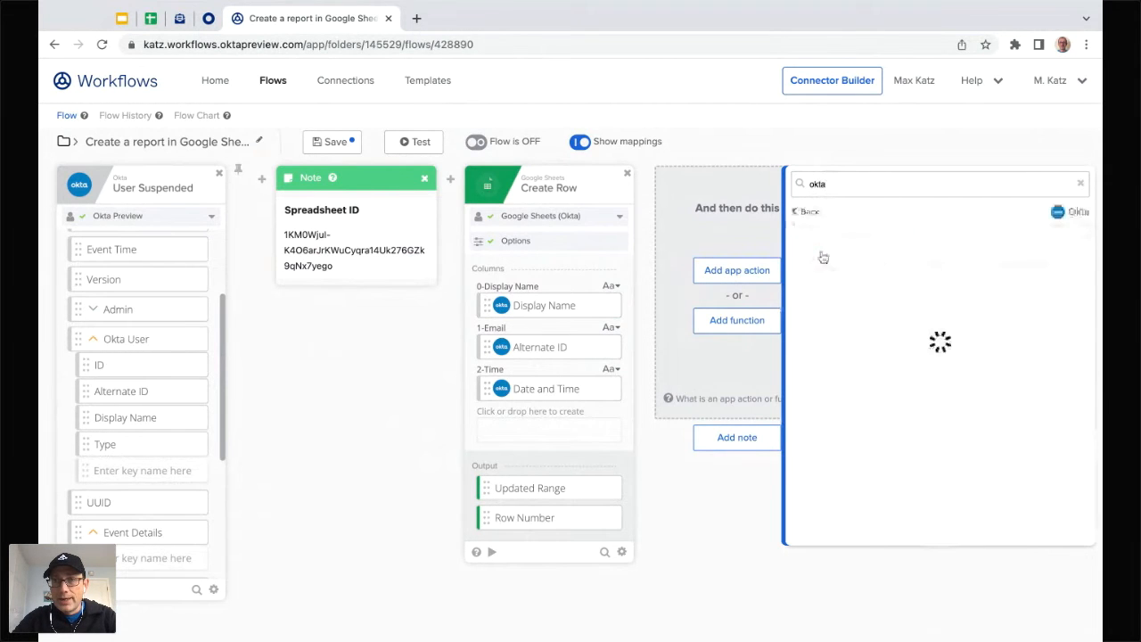
{"action": "double_click", "coordinate": [861, 186]}
{"action": "type", "text": "read"}
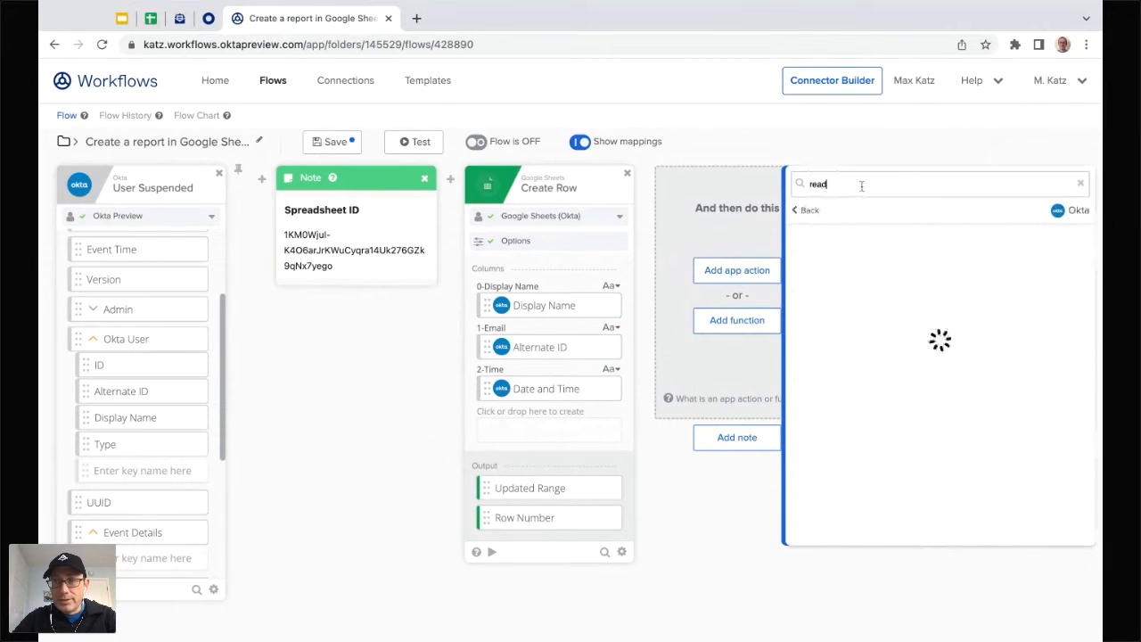
{"action": "left_click", "coordinate": [847, 401]}
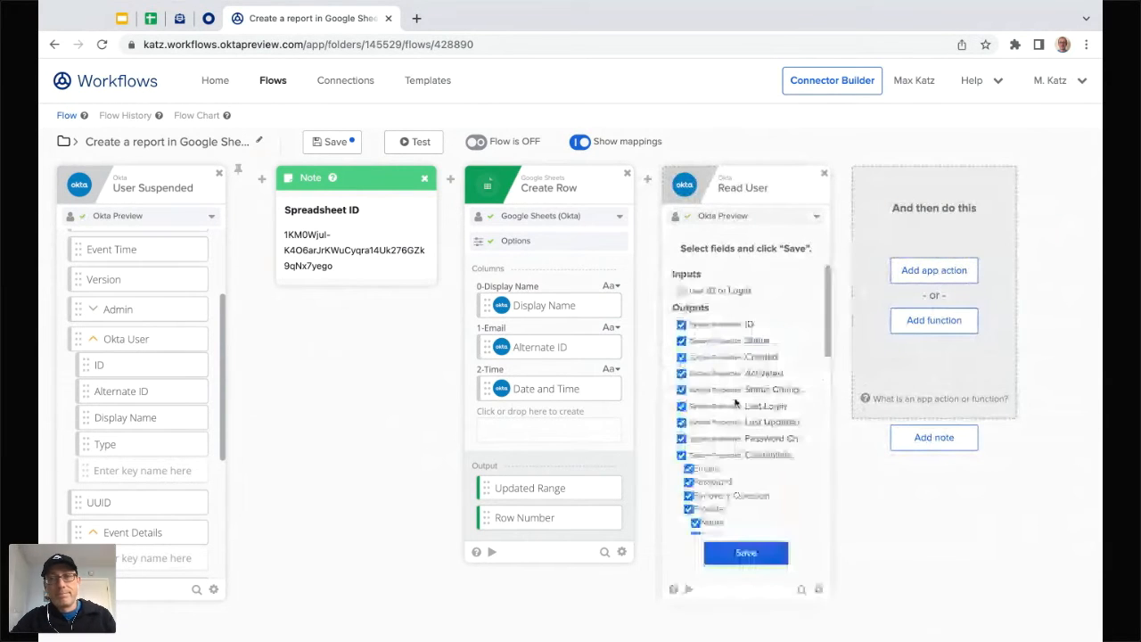
Step: Accept Read User's default output fields and map Okta User ID into ID or Login
{"action": "left_click", "coordinate": [747, 553]}
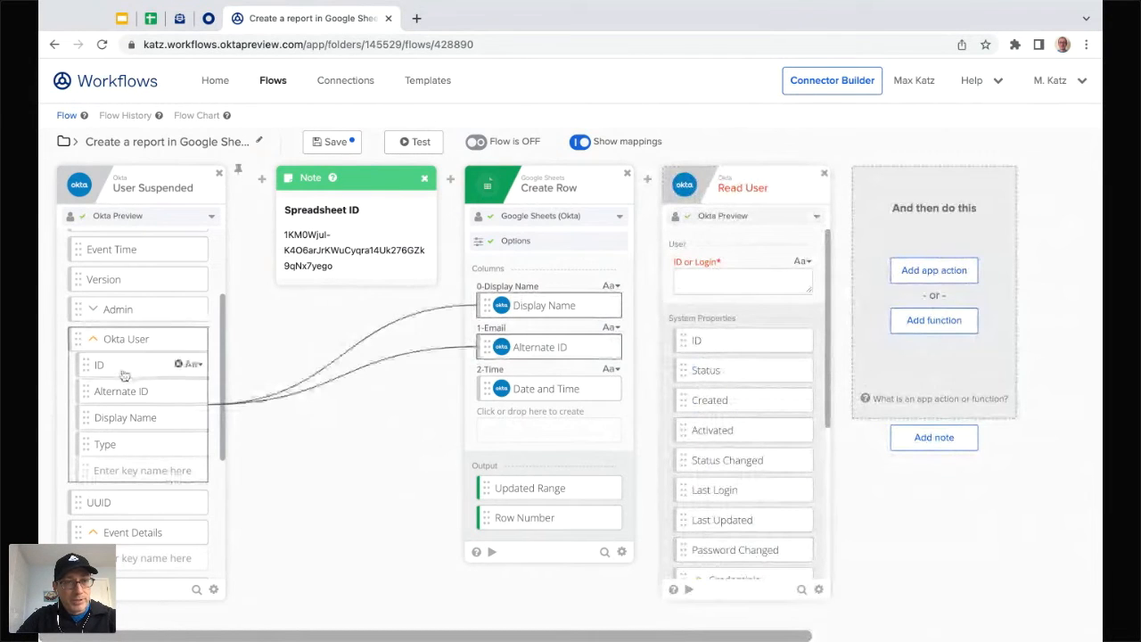
{"action": "left_click_drag", "start_coordinate": [120, 370], "coordinate": [743, 281]}
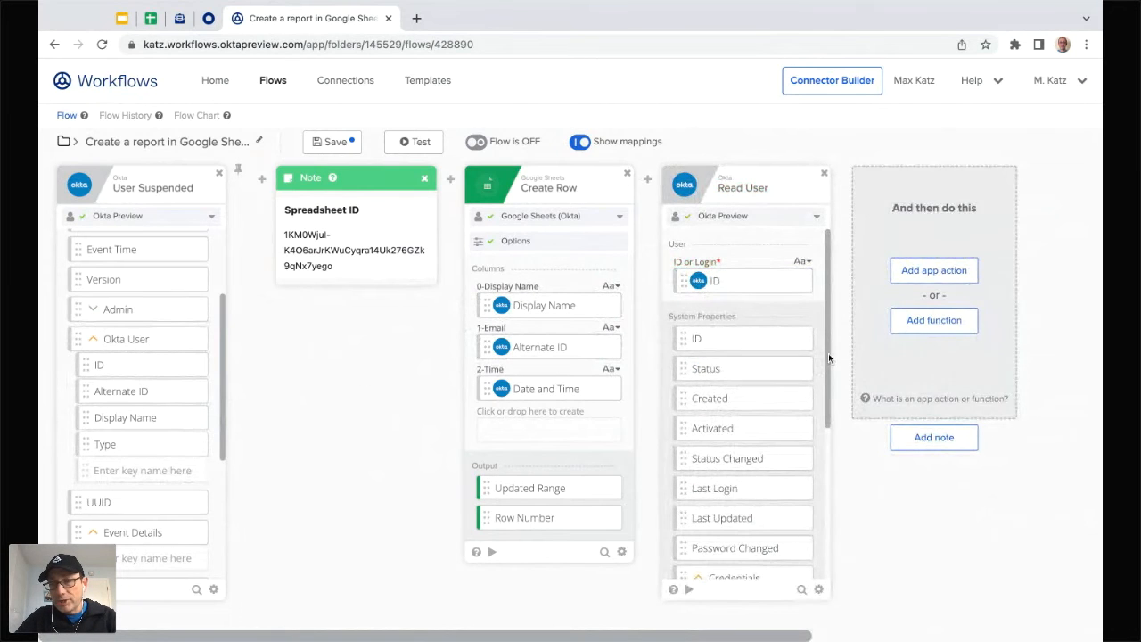
{"action": "scroll", "coordinate": [828, 355], "scroll_direction": "down", "scroll_amount": 5}
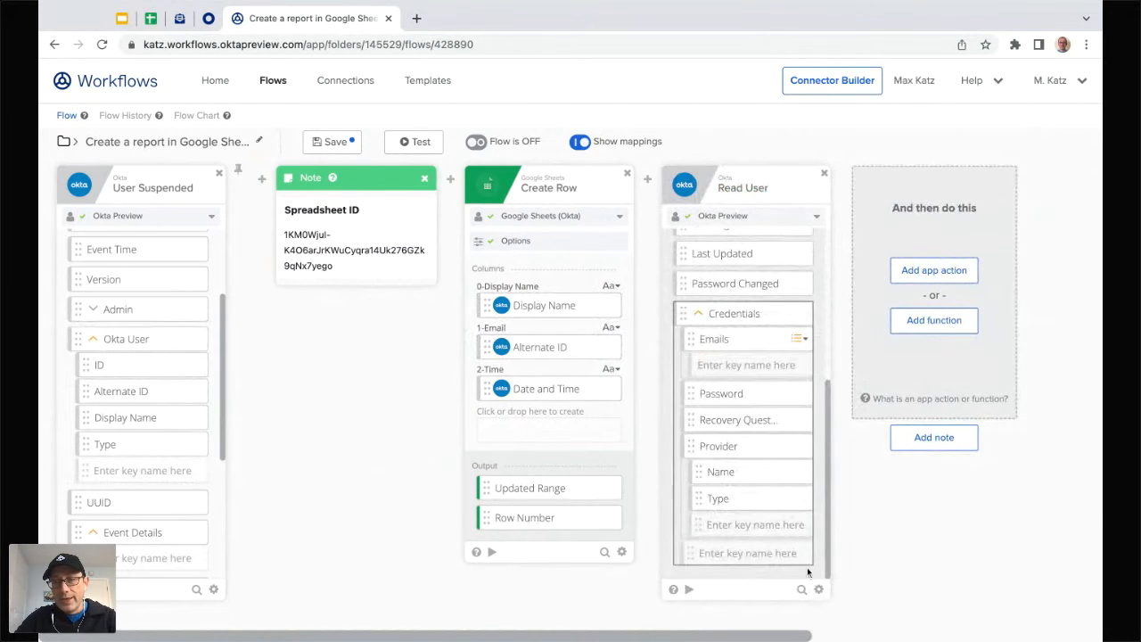
{"action": "mouse_move", "coordinate": [821, 591]}
Step: Review Read User's returnable fields, then delete the Read User card from the flow
{"action": "left_click", "coordinate": [864, 539]}
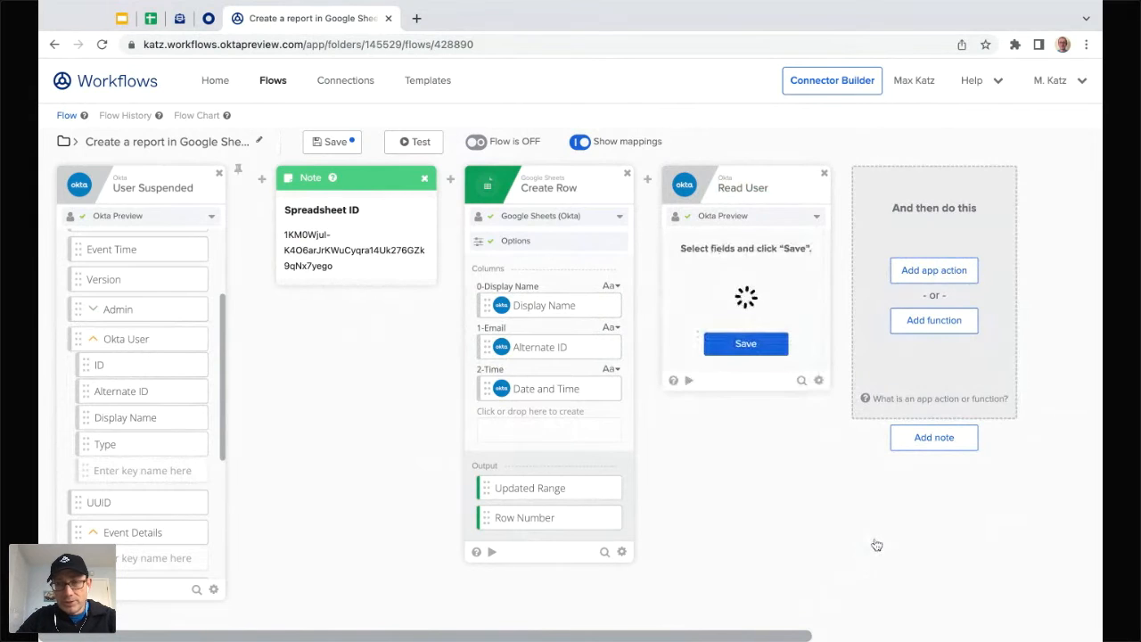
{"action": "scroll", "coordinate": [712, 337], "scroll_direction": "down", "scroll_amount": 3}
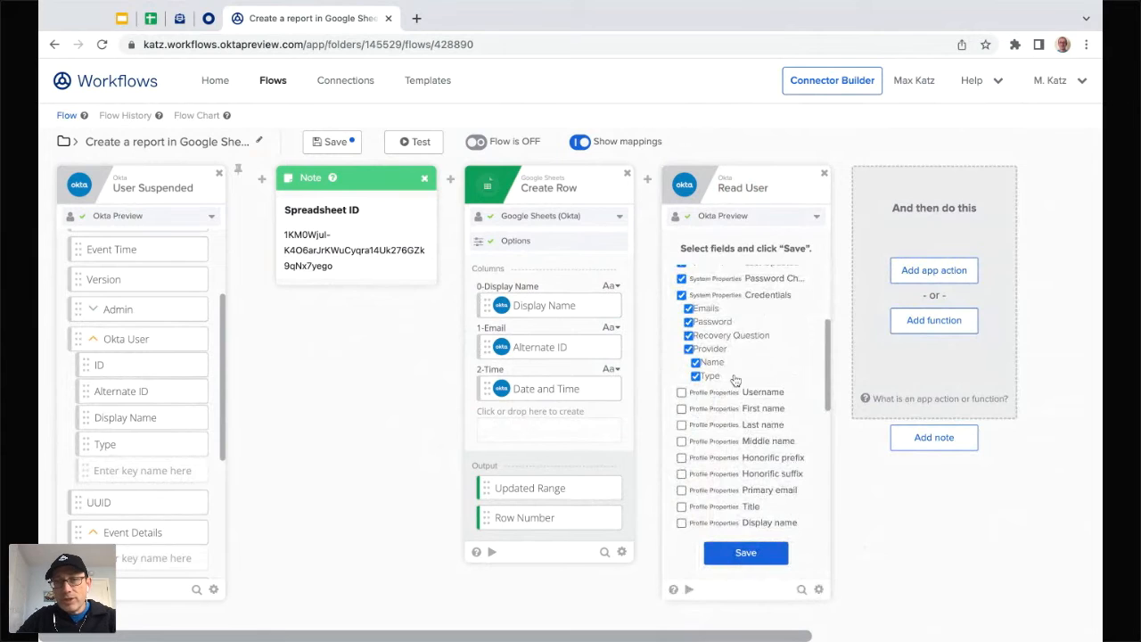
{"action": "scroll", "coordinate": [736, 381], "scroll_direction": "down", "scroll_amount": 3}
{"action": "scroll", "coordinate": [705, 339], "scroll_direction": "up", "scroll_amount": 3}
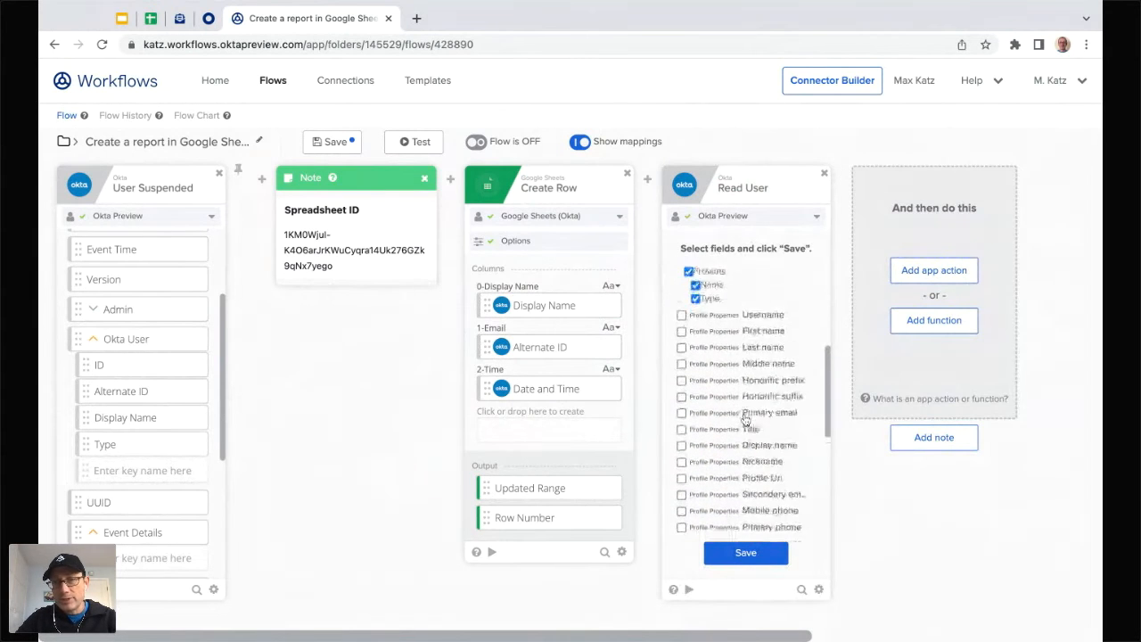
{"action": "scroll", "coordinate": [704, 322], "scroll_direction": "up", "scroll_amount": 2}
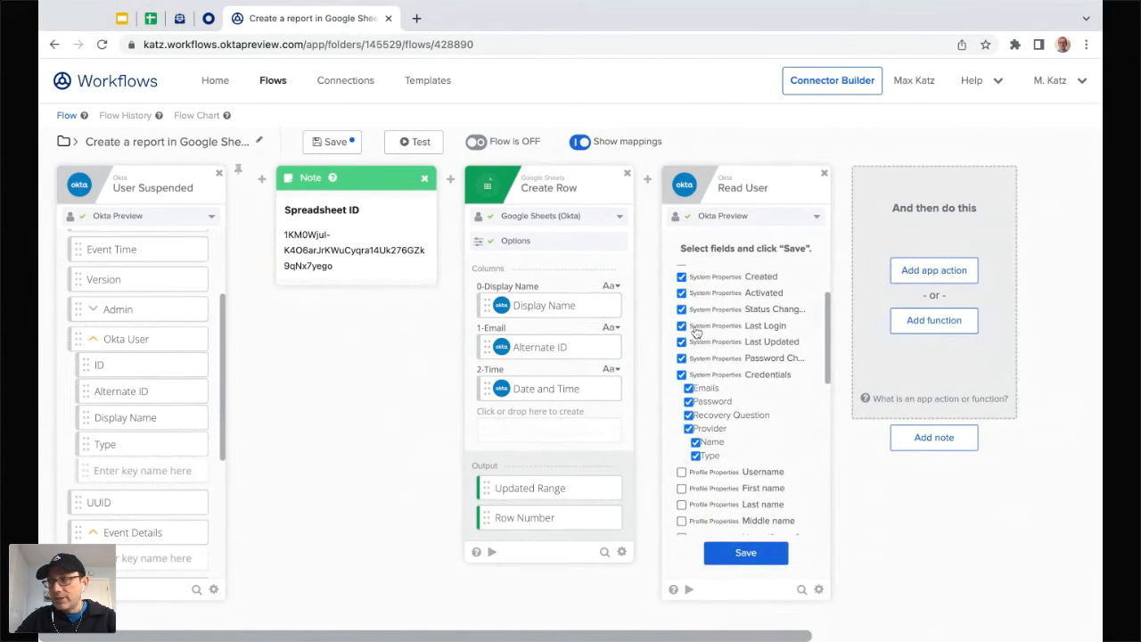
{"action": "scroll", "coordinate": [726, 379], "scroll_direction": "down", "scroll_amount": 5}
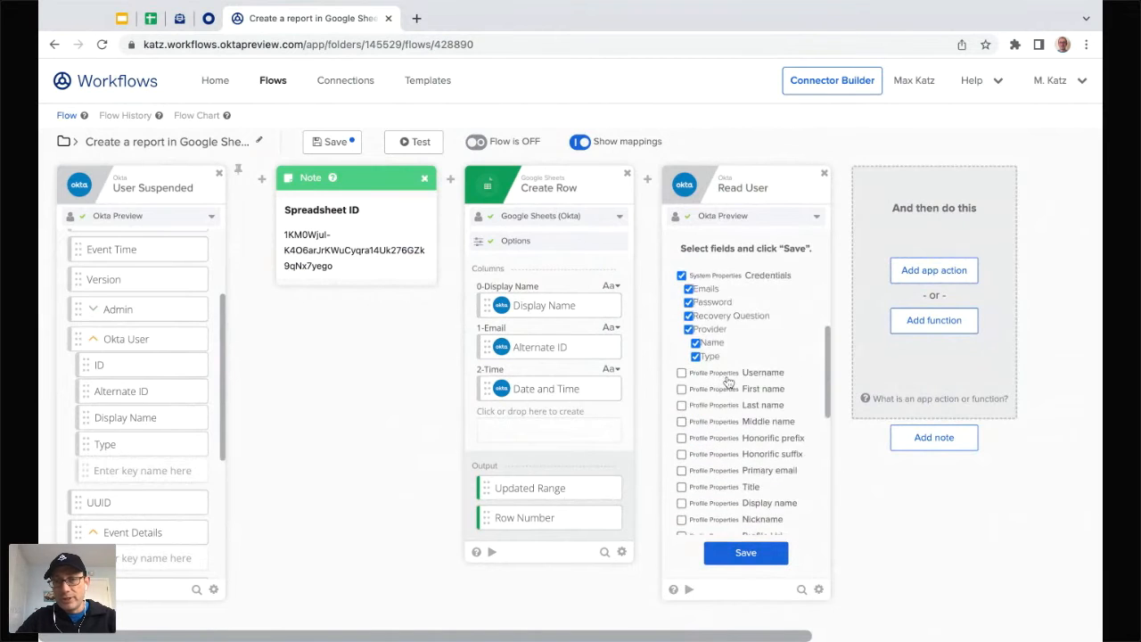
{"action": "scroll", "coordinate": [726, 381], "scroll_direction": "down", "scroll_amount": 1}
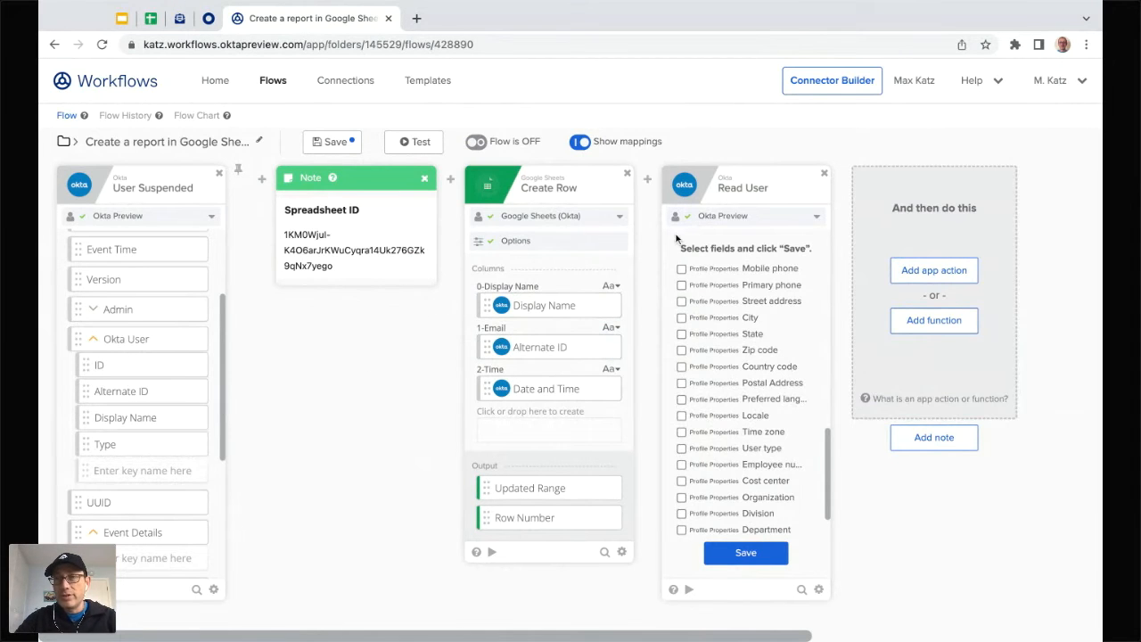
{"action": "left_click", "coordinate": [824, 173]}
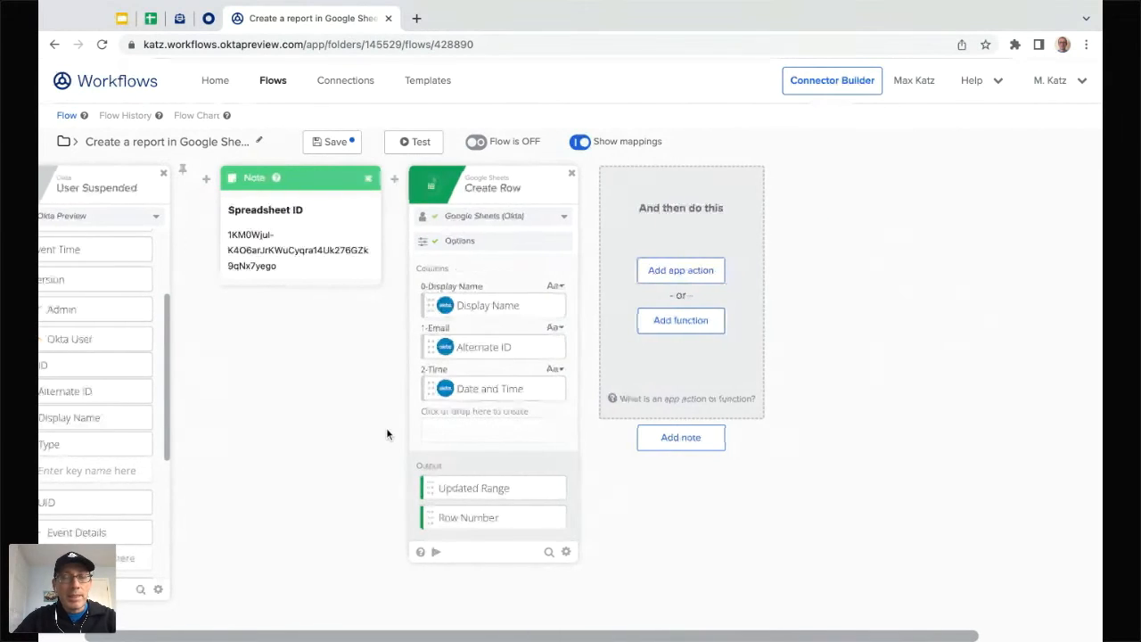
{"action": "scroll", "coordinate": [387, 434], "scroll_direction": "right", "scroll_amount": 1}
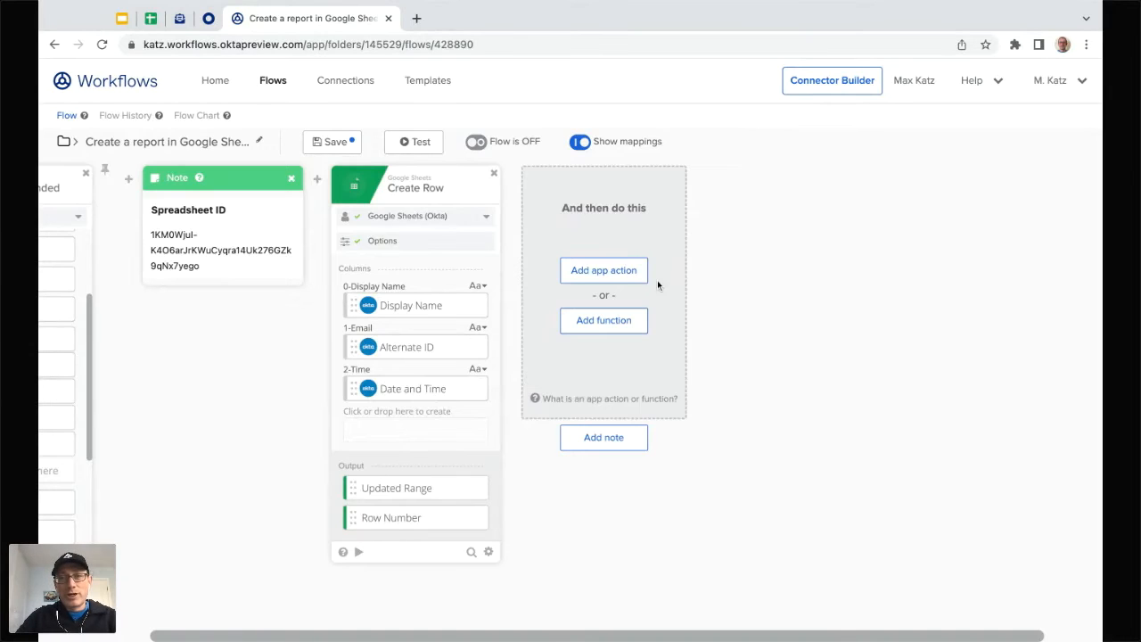
Step: Add an Assign step after Create Row with a field named Spreadsheet ID
{"action": "left_click", "coordinate": [614, 323]}
{"action": "type", "text": "ass"}
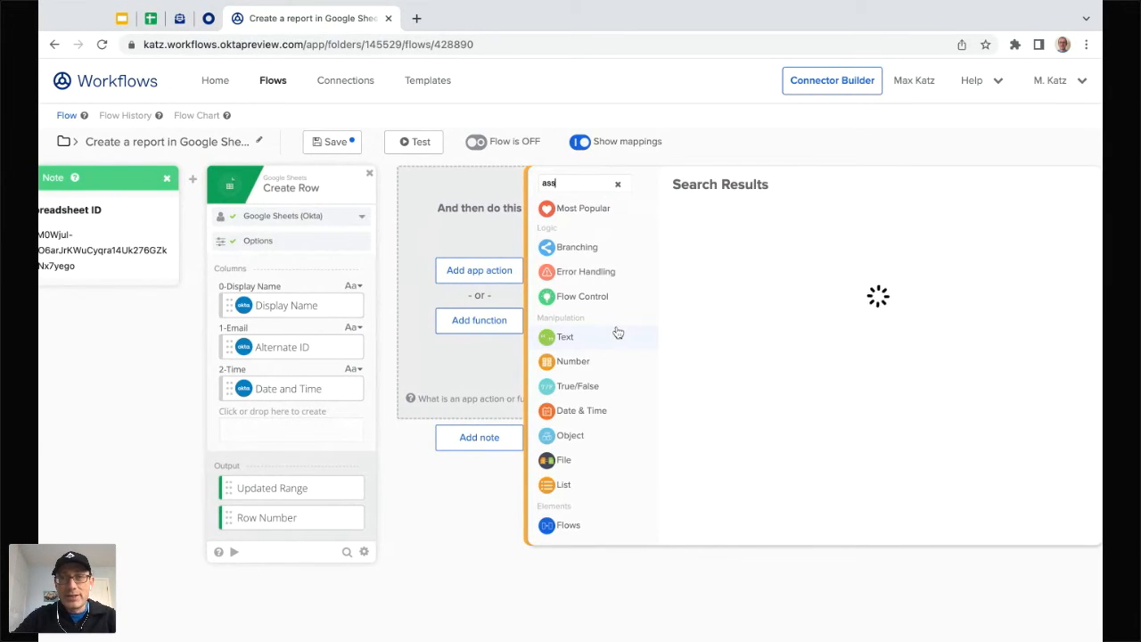
{"action": "left_click", "coordinate": [711, 256]}
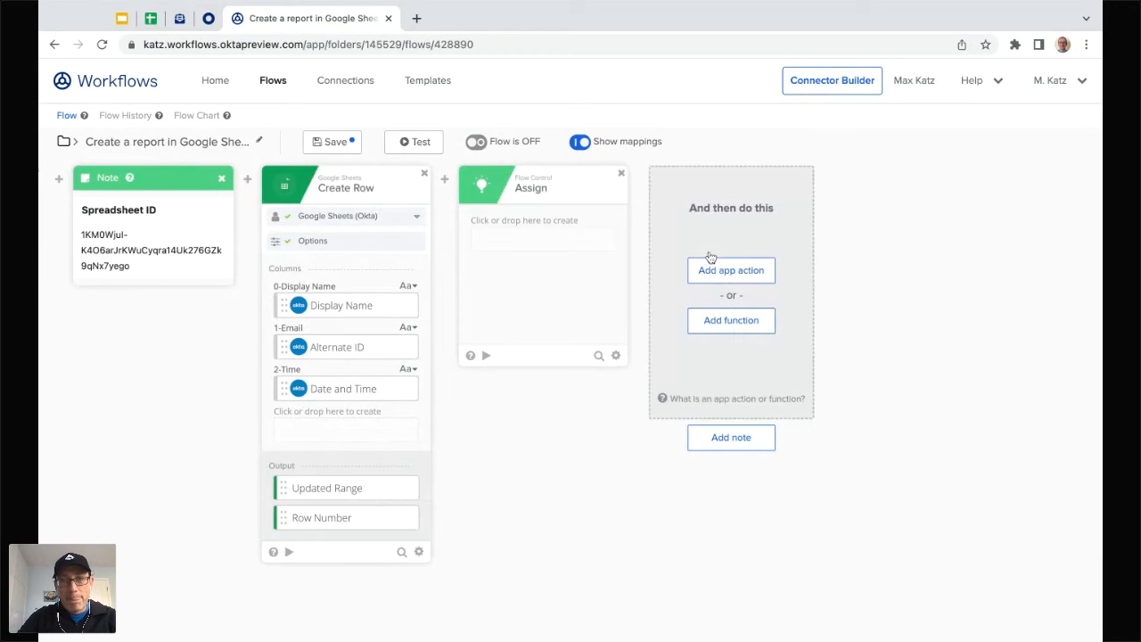
{"action": "left_click", "coordinate": [519, 237]}
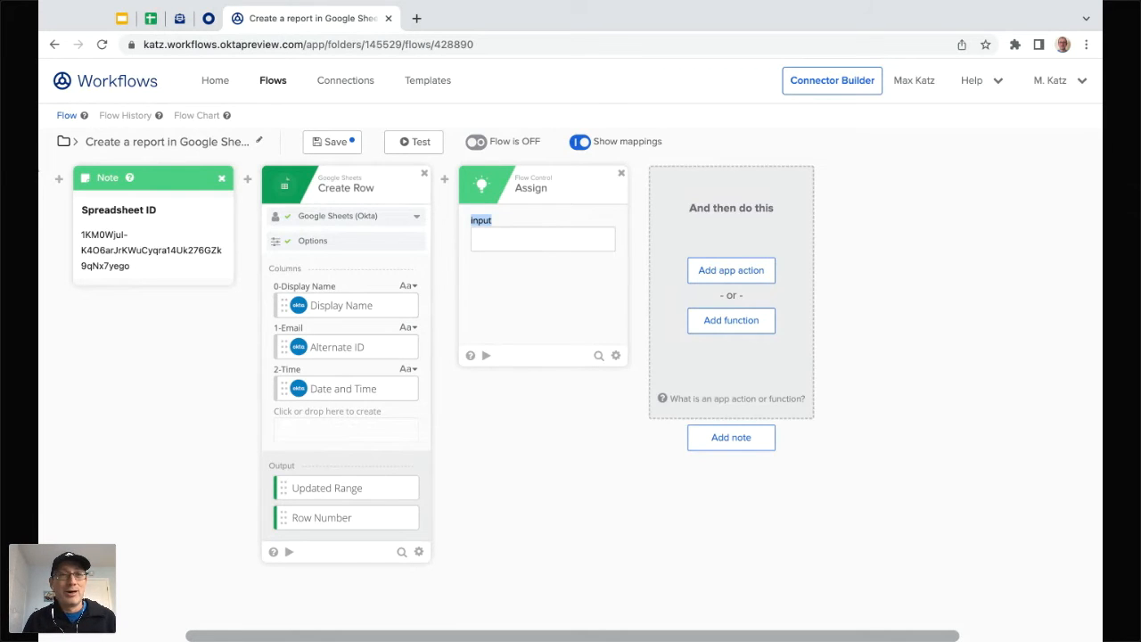
{"action": "key", "text": "Return"}
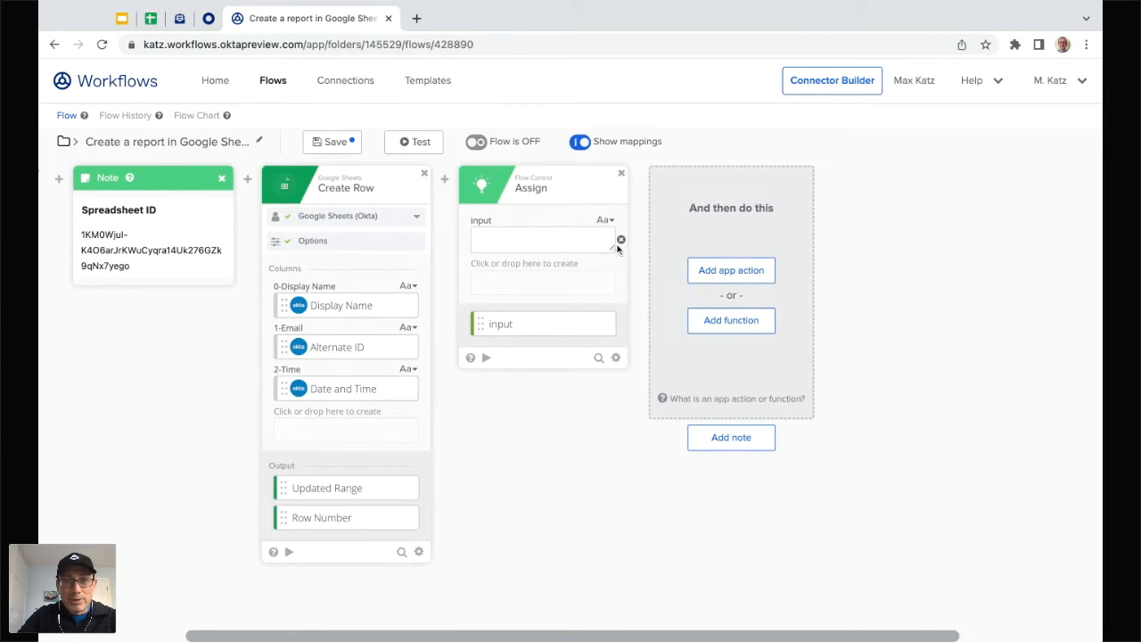
{"action": "left_click", "coordinate": [621, 241]}
{"action": "left_click", "coordinate": [510, 220]}
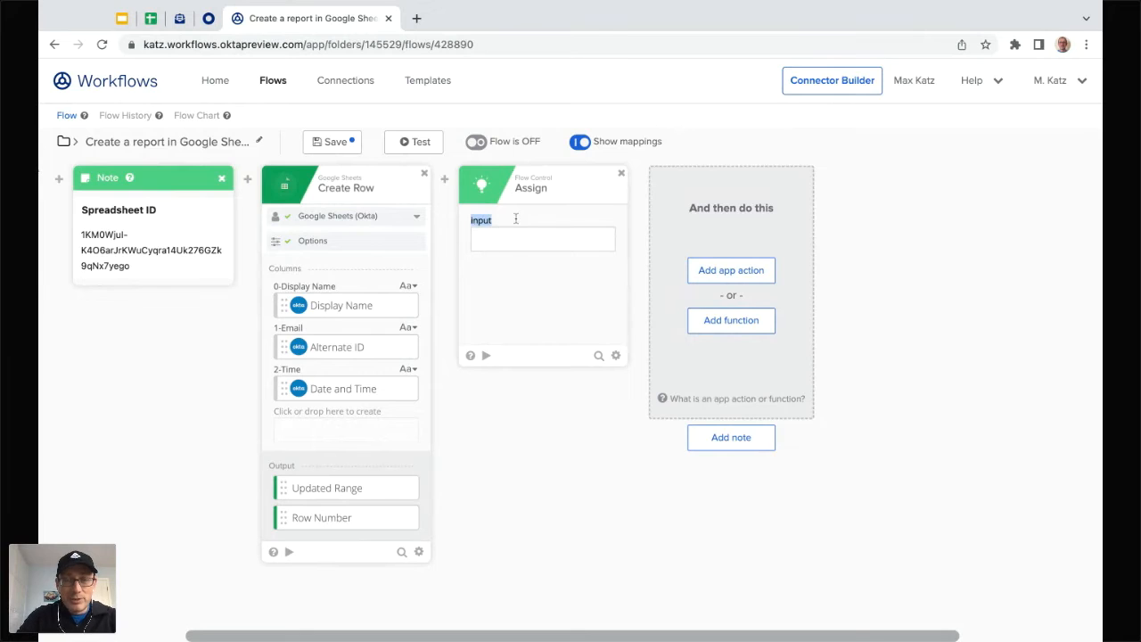
{"action": "type", "text": "Spreadsh"}
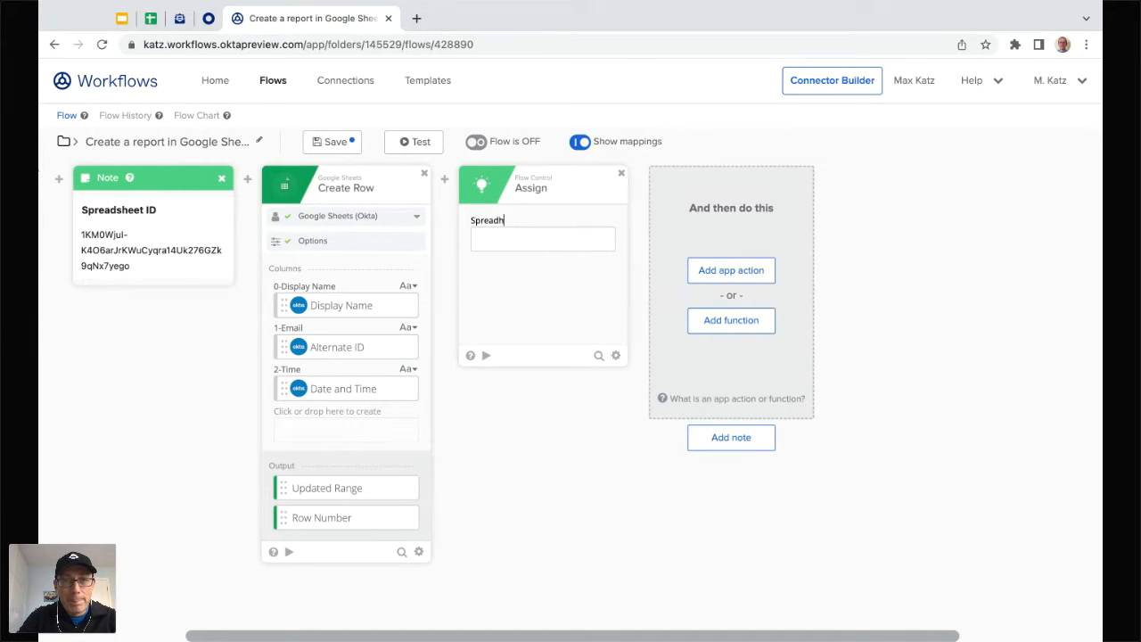
{"action": "type", "text": "eet ID"}
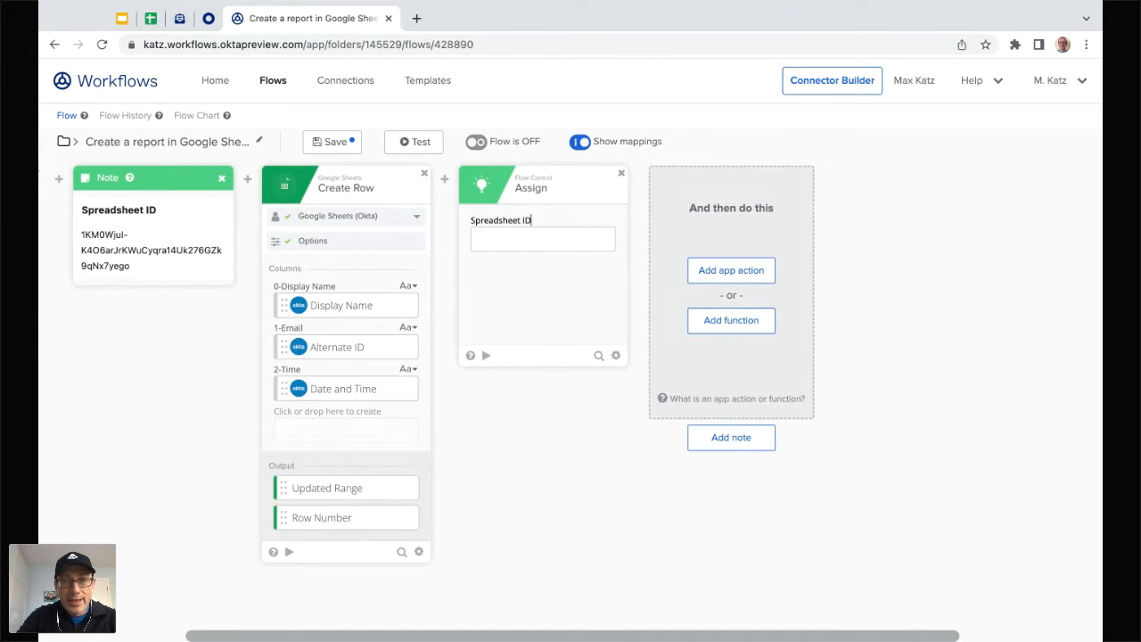
{"action": "left_click", "coordinate": [545, 465]}
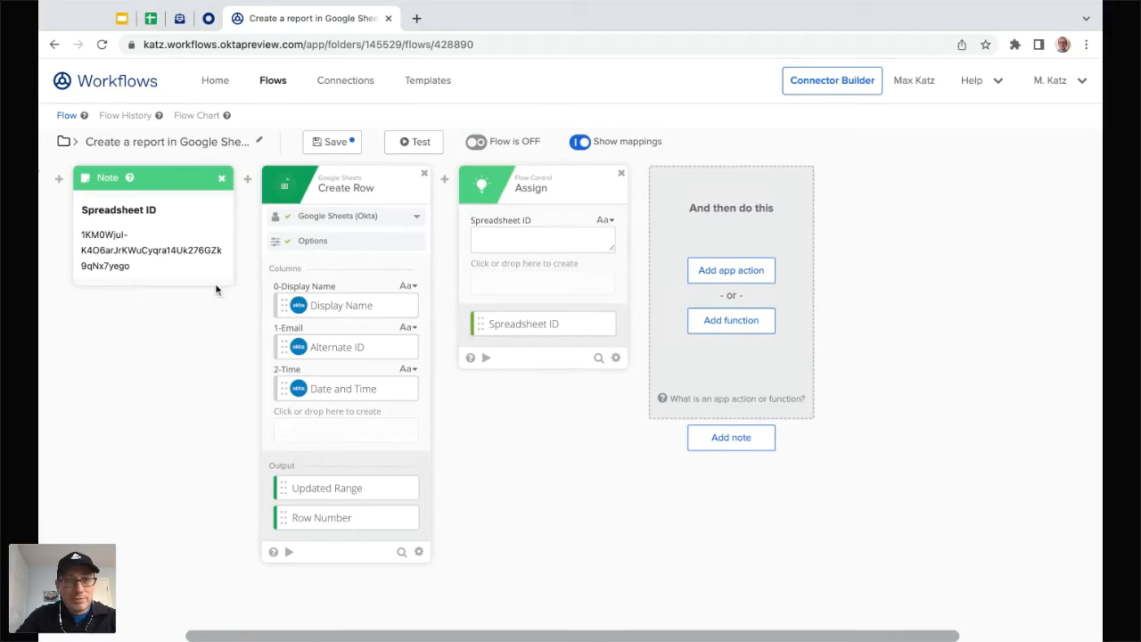
Step: Paste the spreadsheet ID copied from the Note into Spreadsheet ID, then add another field
{"action": "double_click", "coordinate": [161, 257]}
{"action": "left_click", "coordinate": [119, 245]}
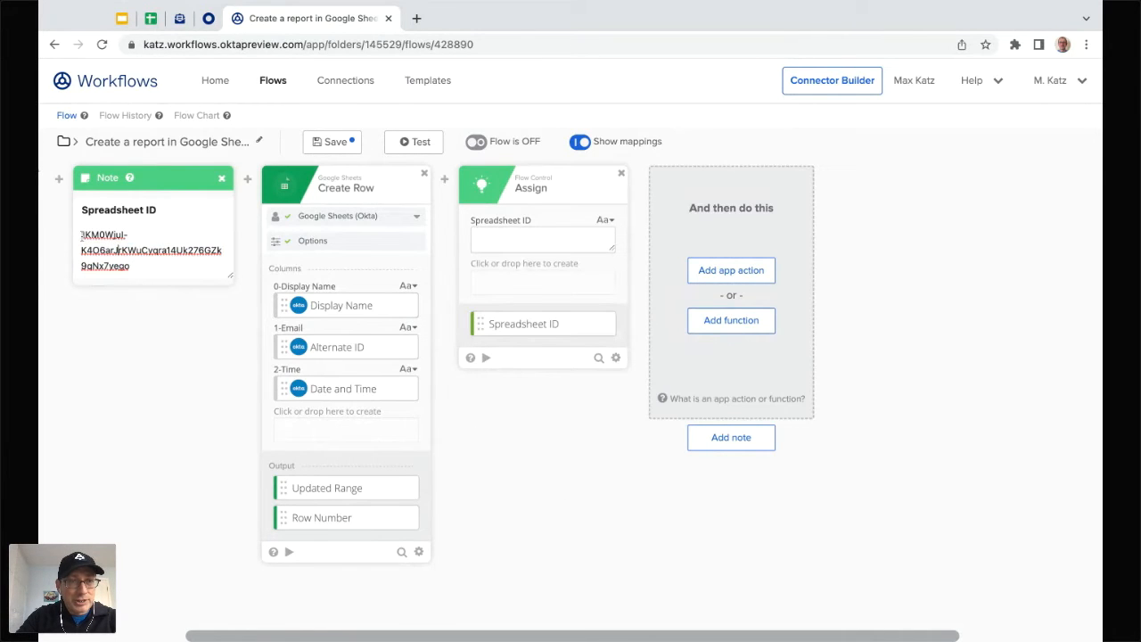
{"action": "left_click_drag", "start_coordinate": [82, 235], "coordinate": [131, 267]}
{"action": "key", "text": "ctrl+c"}
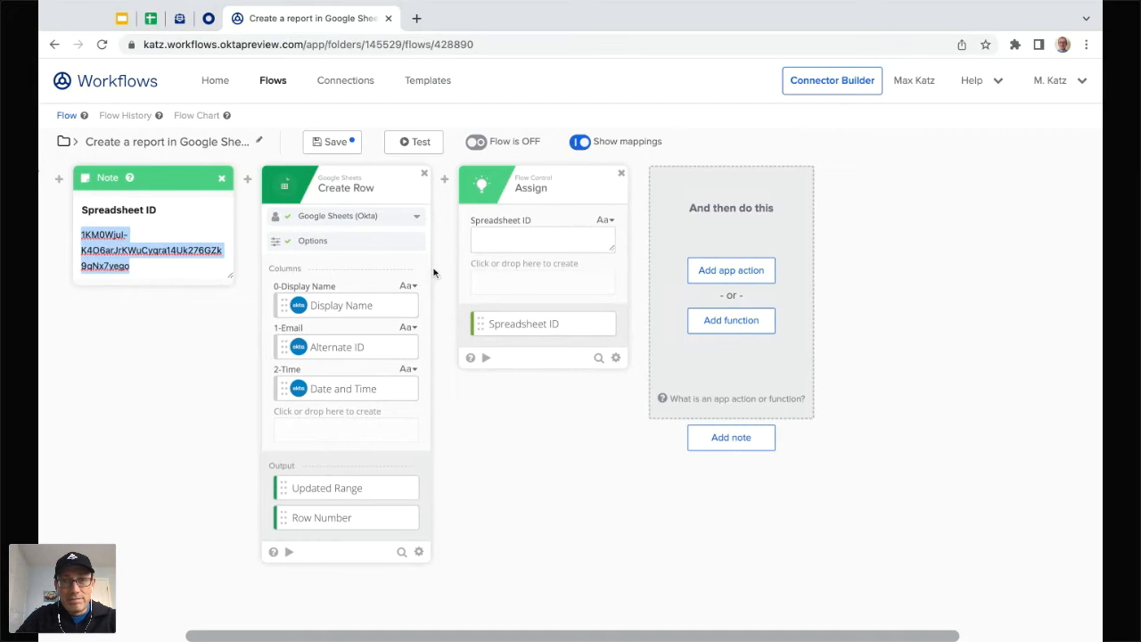
{"action": "left_click", "coordinate": [494, 241]}
{"action": "key", "text": "ctrl+v"}
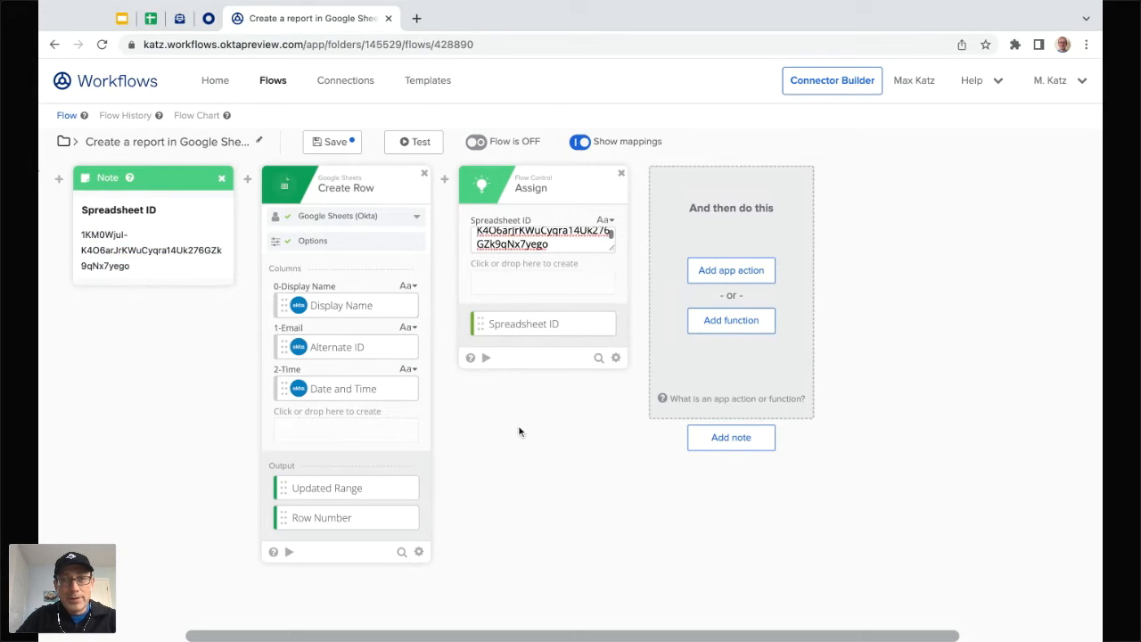
{"action": "left_click", "coordinate": [533, 264]}
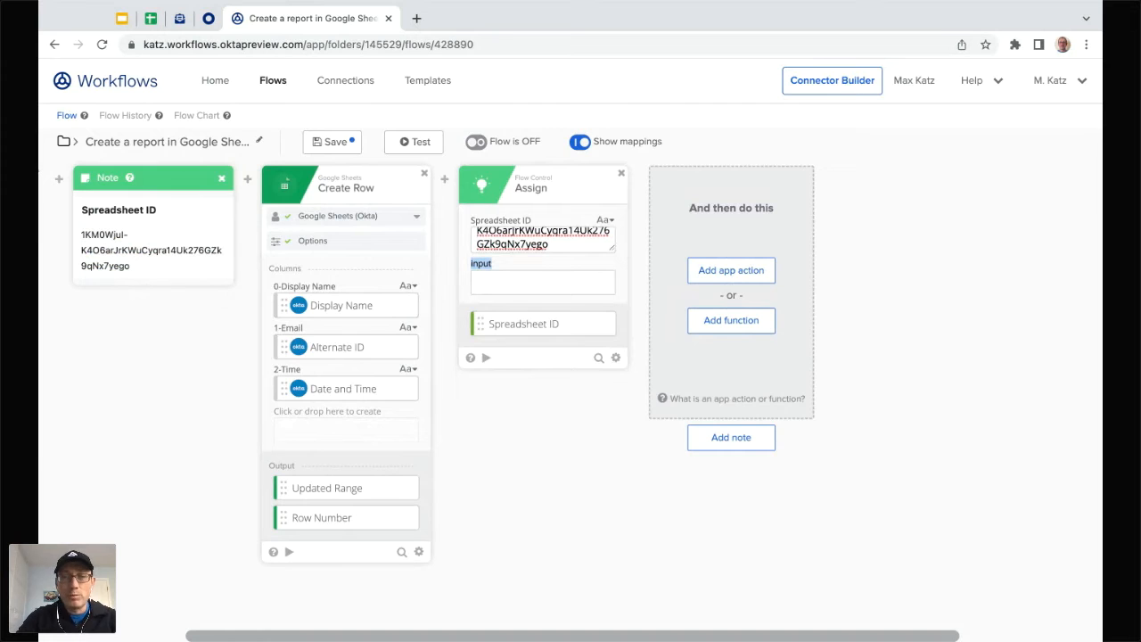
Step: Name the new Assign field 'Email subject' and set its value to 'User Suspendd'
{"action": "type", "text": "Email subject"}
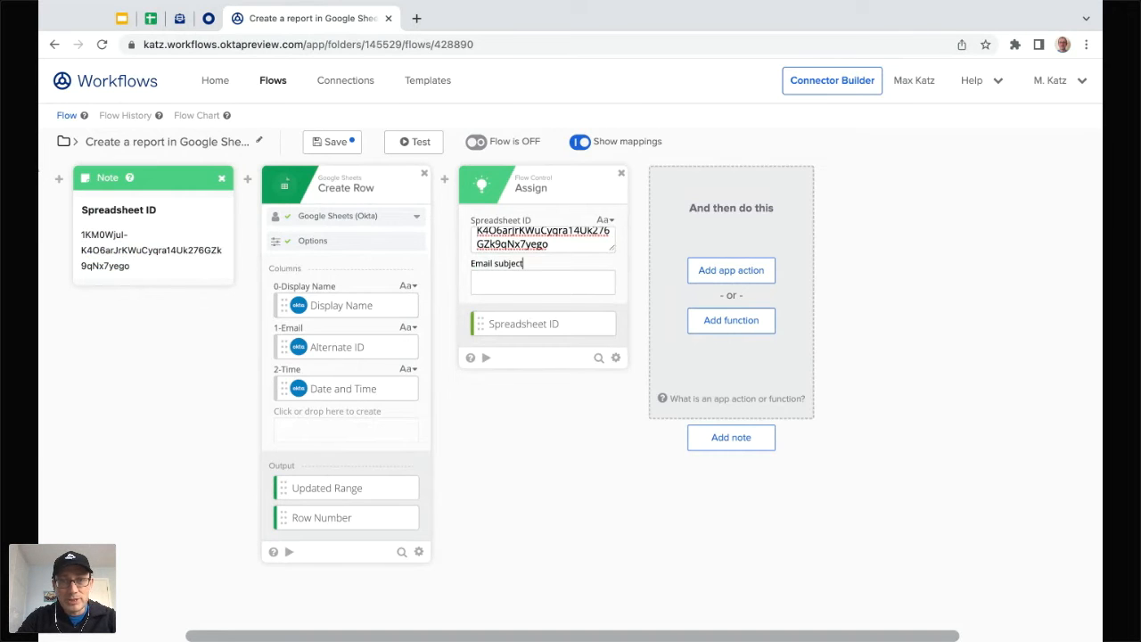
{"action": "left_click", "coordinate": [508, 284]}
{"action": "type", "text": "Yser"}
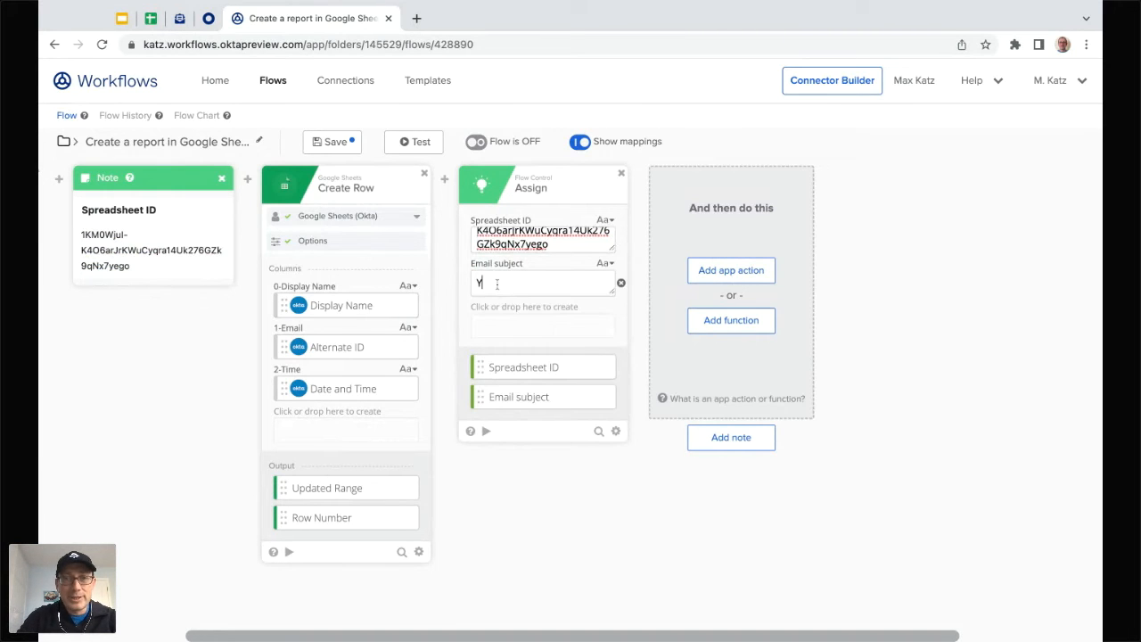
{"action": "key", "text": "BackSpace"}
{"action": "key", "text": "BackSpace"}
{"action": "key", "text": "BackSpace"}
{"action": "key", "text": "BackSpace"}
{"action": "type", "text": "User Supp"}
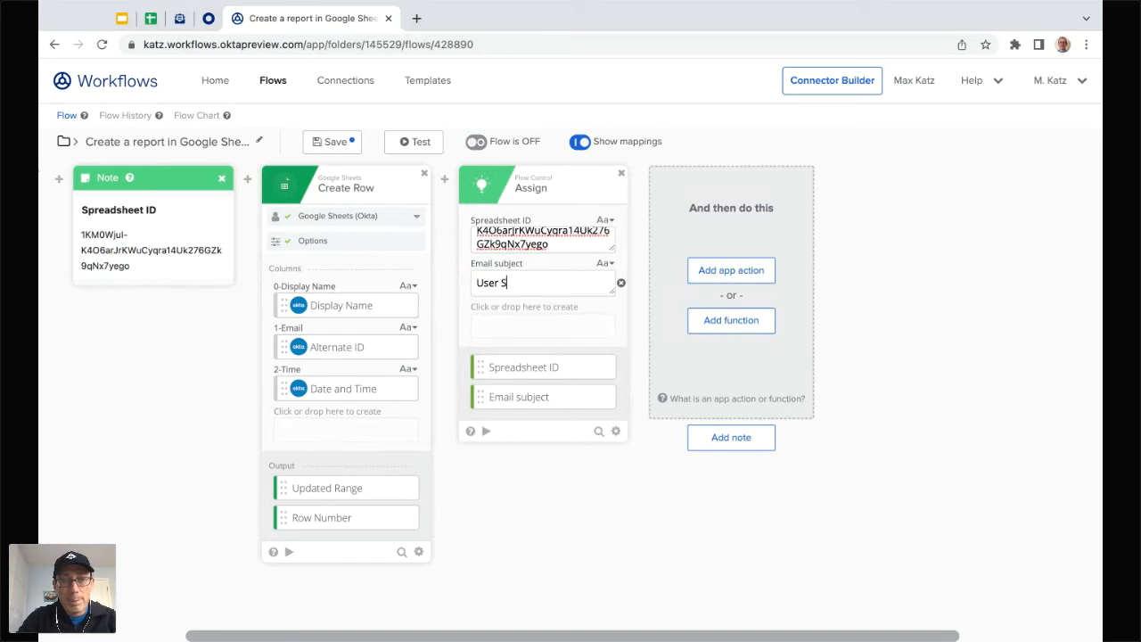
{"action": "key", "text": "BackSpace"}
{"action": "key", "text": "BackSpace"}
{"action": "type", "text": "so"}
{"action": "key", "text": "BackSpace"}
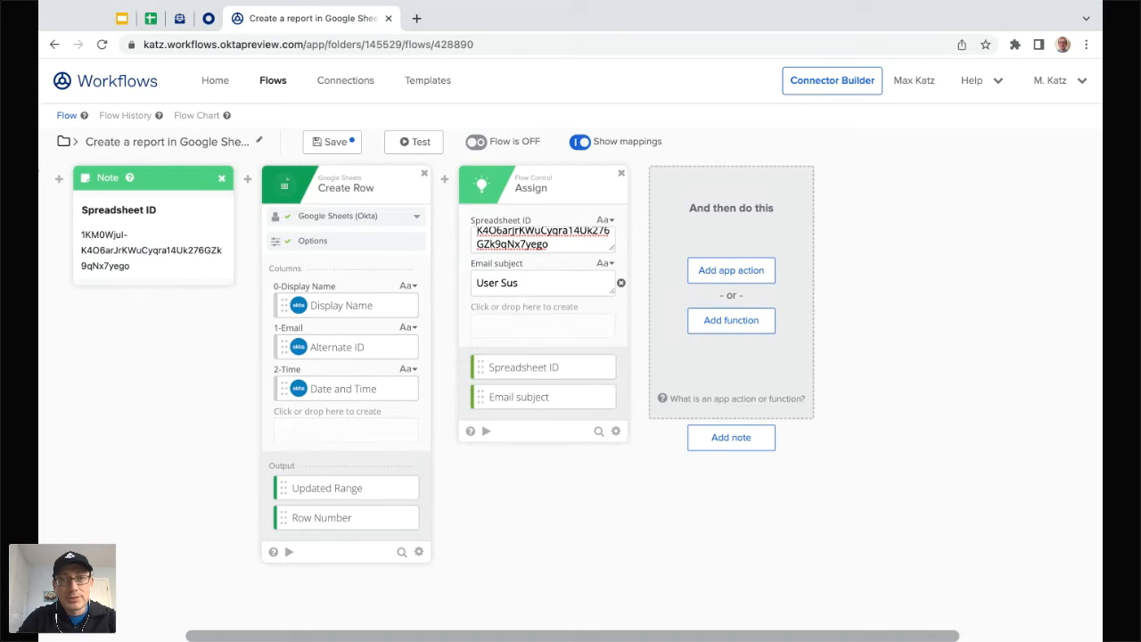
{"action": "type", "text": "pendd"}
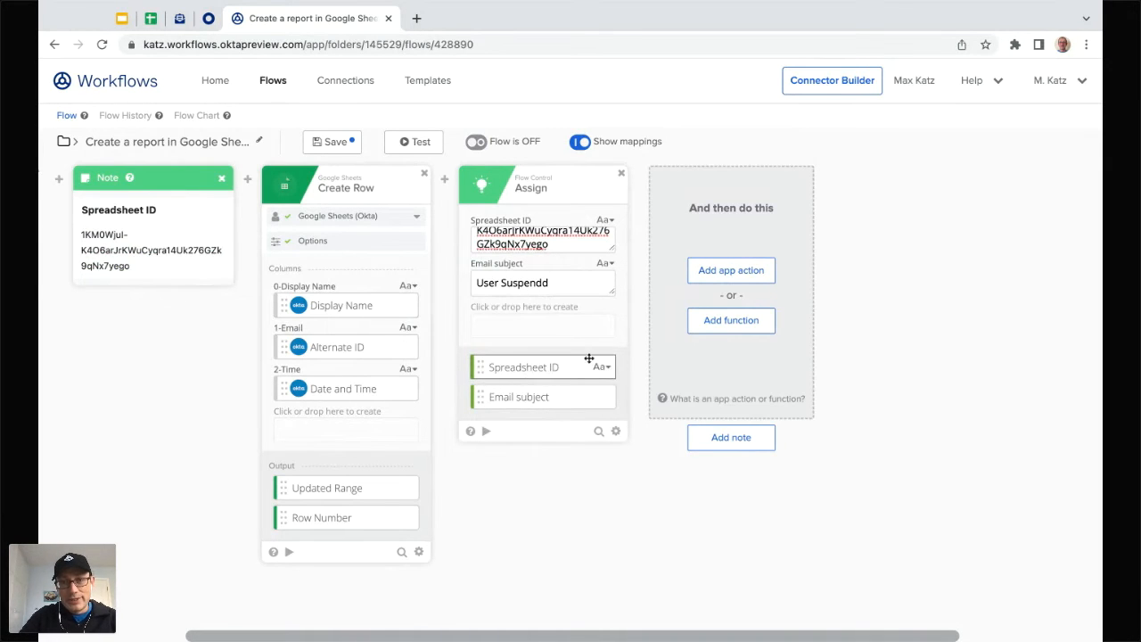
{"action": "scroll", "coordinate": [561, 444], "scroll_direction": "right", "scroll_amount": 2}
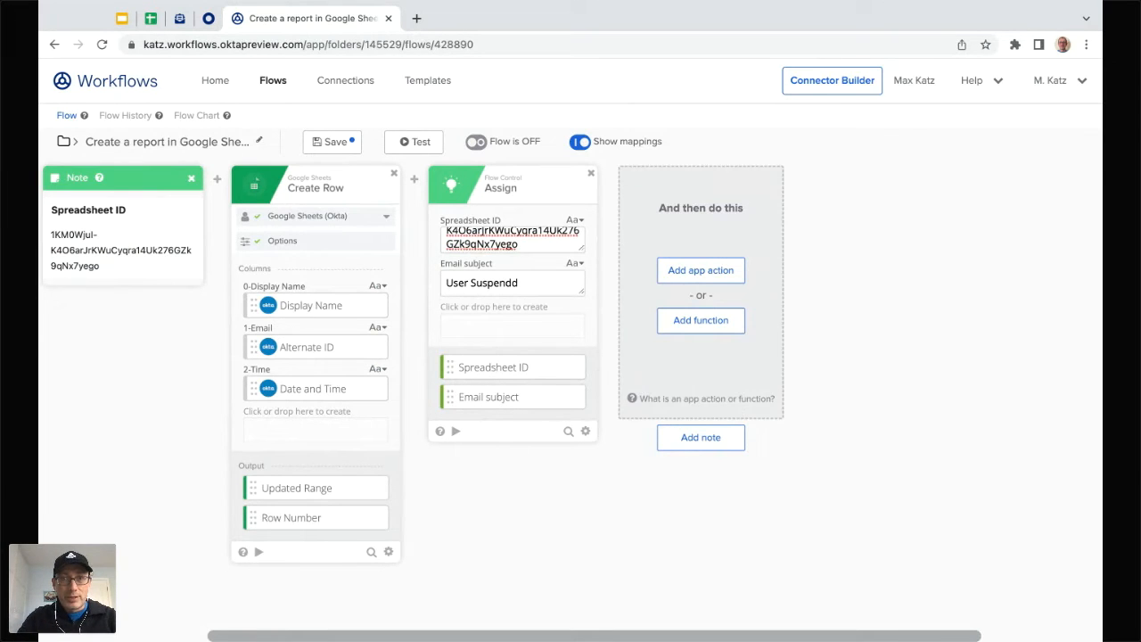
Step: Add a Compose text step after the Assign card
{"action": "left_click", "coordinate": [703, 322]}
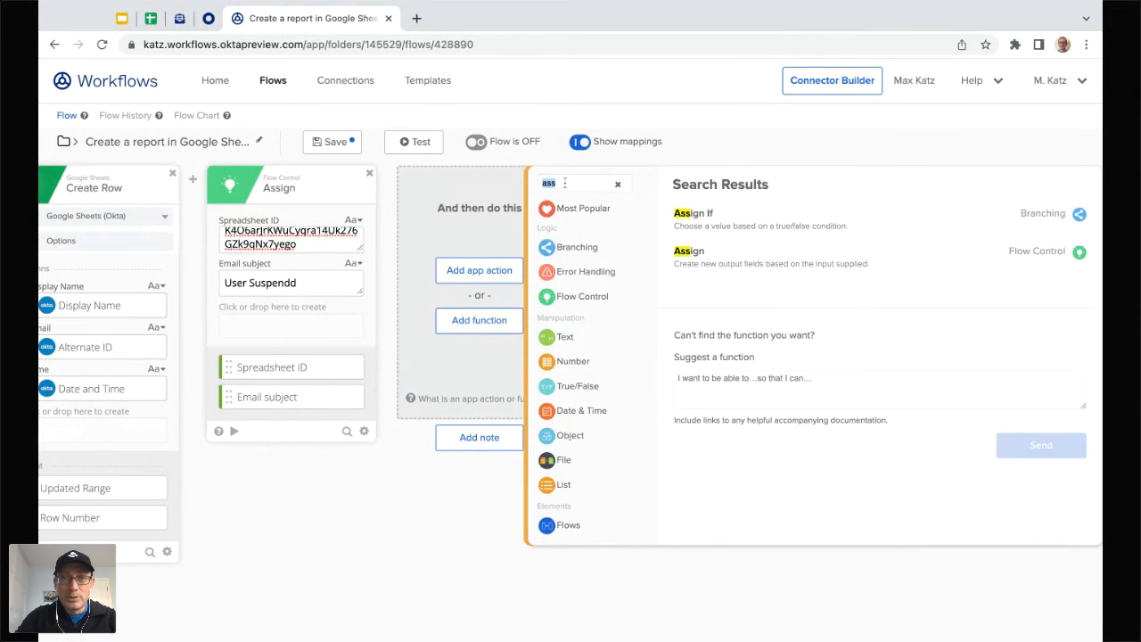
{"action": "type", "text": "comp"}
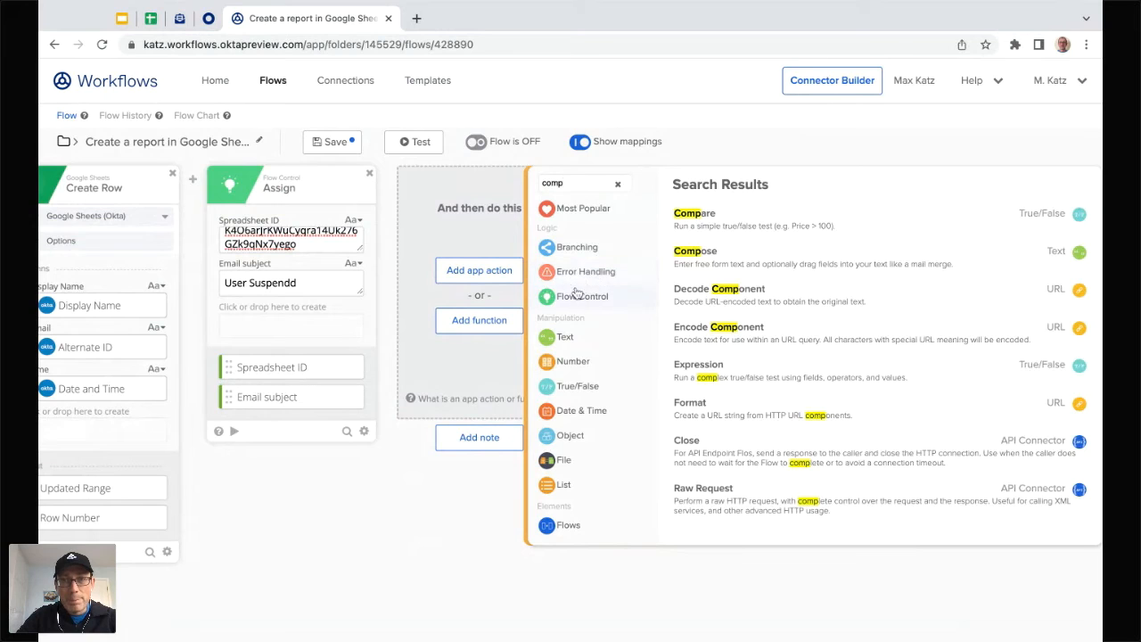
{"action": "left_click", "coordinate": [692, 260]}
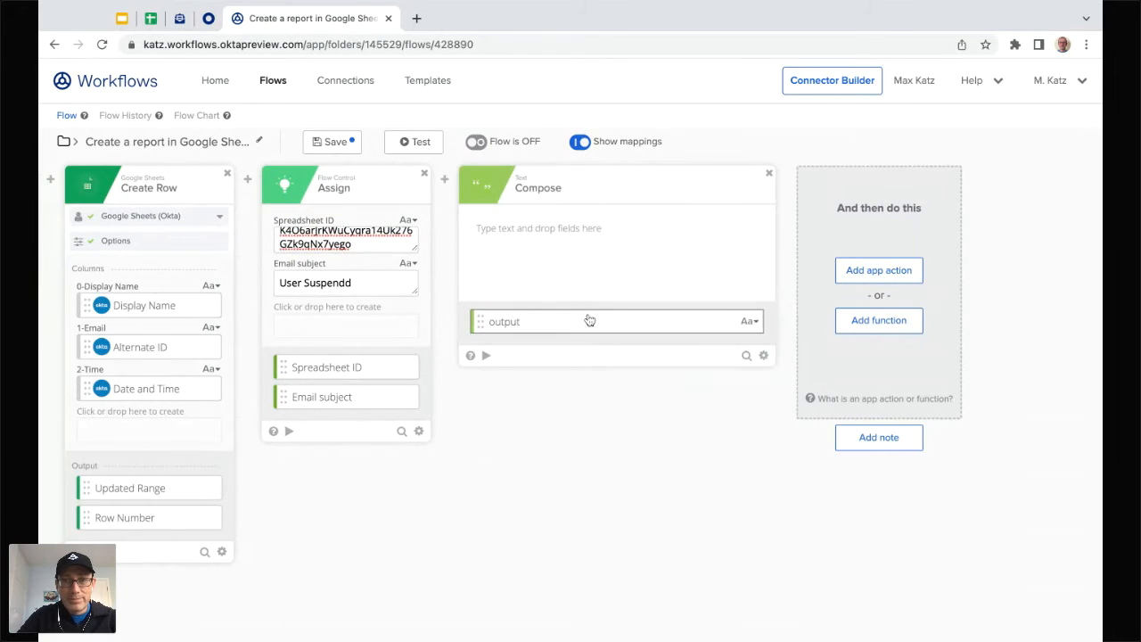
Step: Write 'Hi there,' and a second line starting 'User' in the Compose message
{"action": "left_click", "coordinate": [575, 243]}
{"action": "type", "text": "Hi there"}
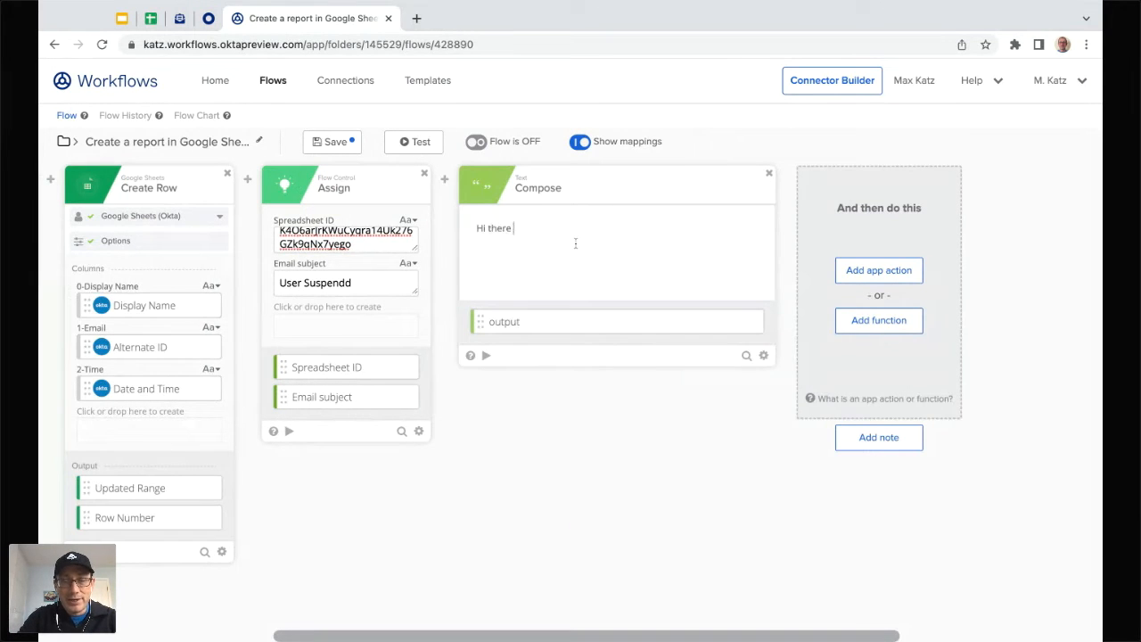
{"action": "key", "text": "BackSpace"}
{"action": "type", "text": ","}
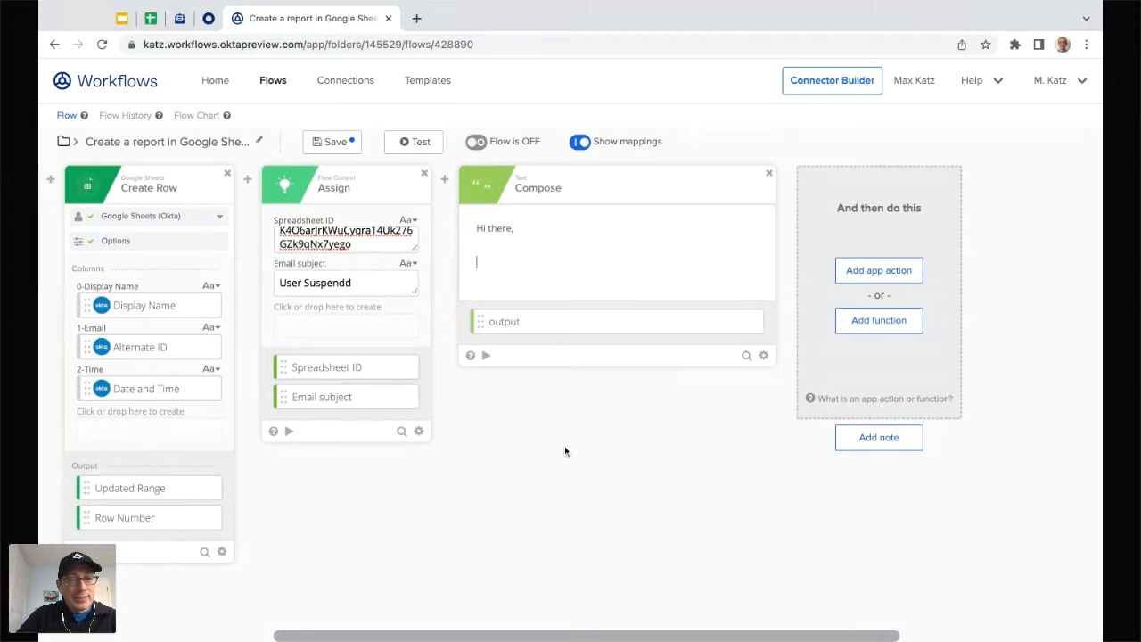
{"action": "scroll", "coordinate": [565, 446], "scroll_direction": "left", "scroll_amount": 2}
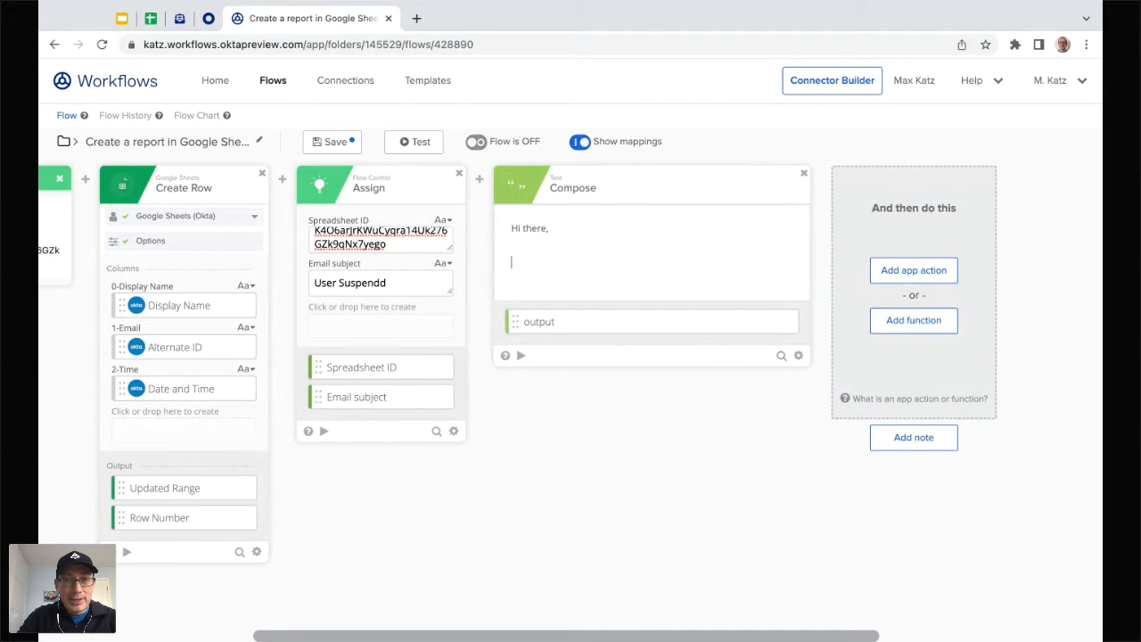
{"action": "type", "text": "User"}
{"action": "scroll", "coordinate": [491, 502], "scroll_direction": "left", "scroll_amount": 3}
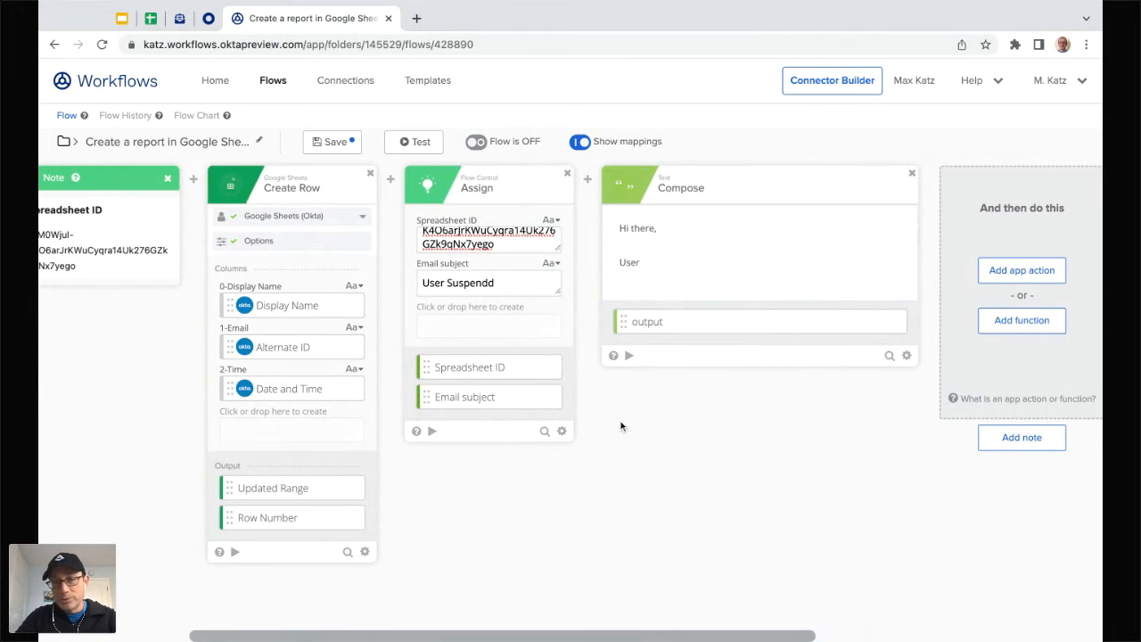
{"action": "scroll", "coordinate": [549, 472], "scroll_direction": "left", "scroll_amount": 5}
{"action": "scroll", "coordinate": [548, 477], "scroll_direction": "left", "scroll_amount": 1}
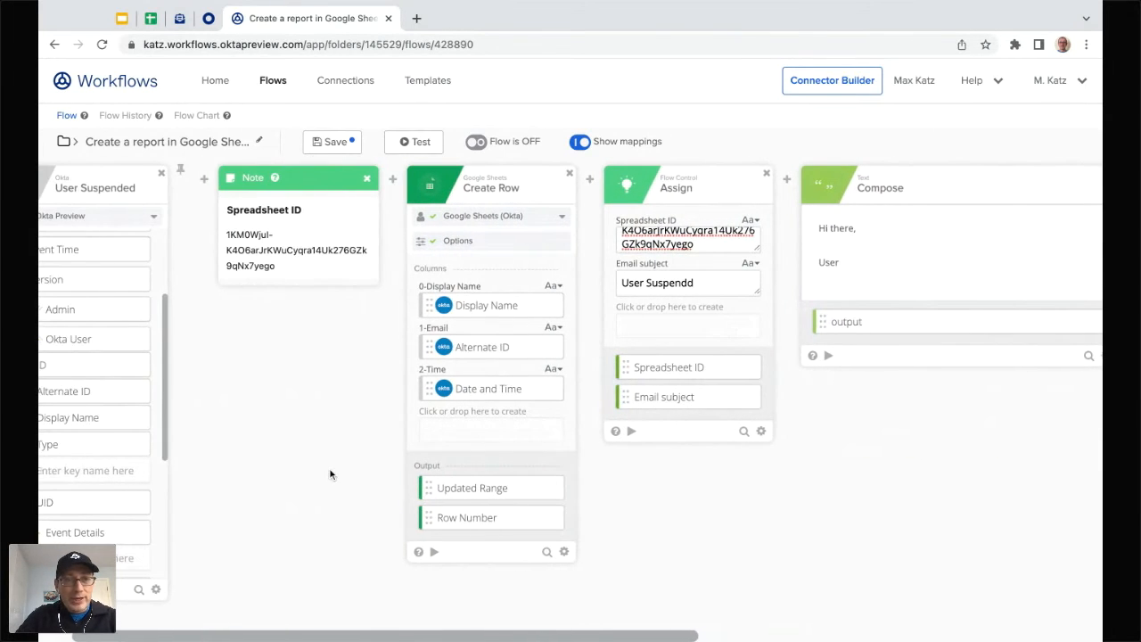
Step: Pin the User Suspended card, try inserting Display Name after 'User', then remove it
{"action": "scroll", "coordinate": [324, 468], "scroll_direction": "left", "scroll_amount": 2}
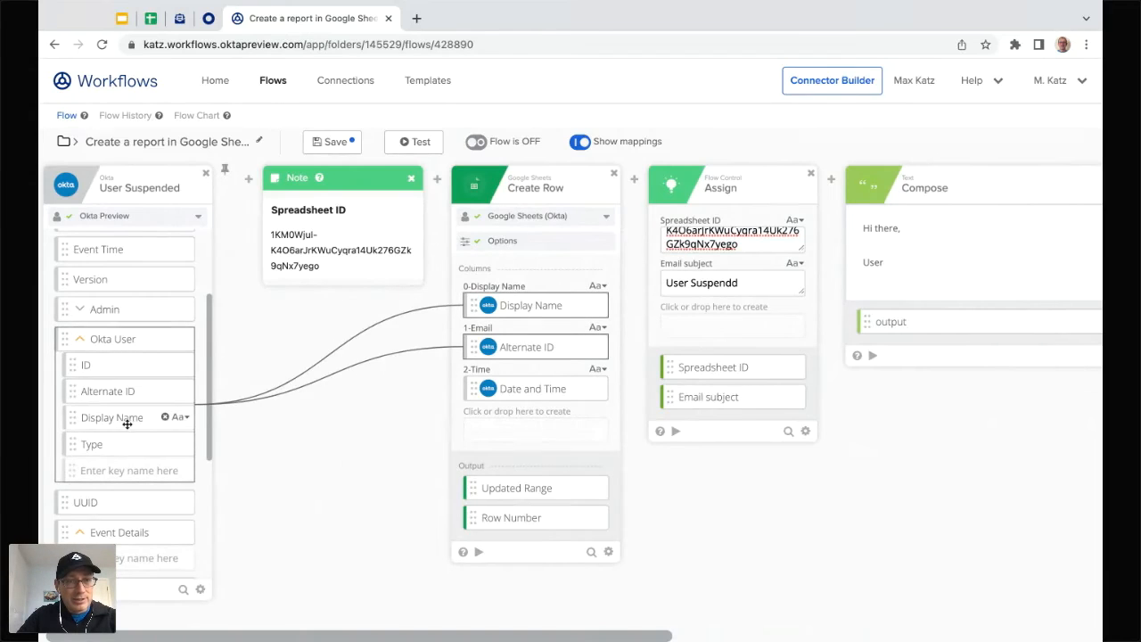
{"action": "scroll", "coordinate": [122, 422], "scroll_direction": "left", "scroll_amount": 1}
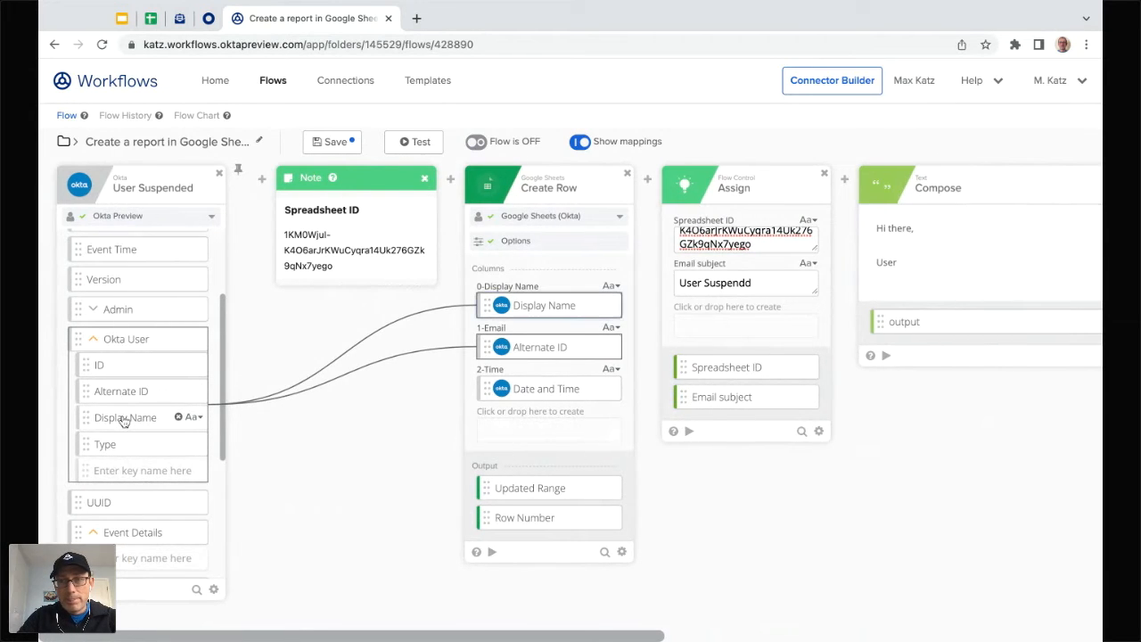
{"action": "left_click_drag", "start_coordinate": [125, 421], "coordinate": [928, 262]}
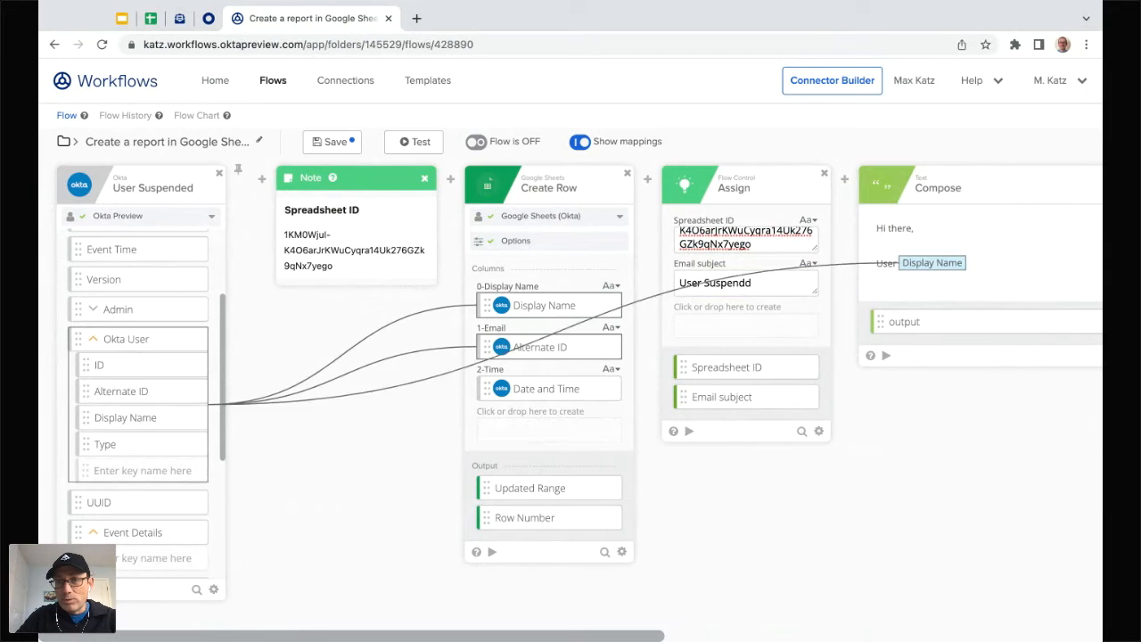
{"action": "scroll", "coordinate": [863, 437], "scroll_direction": "right", "scroll_amount": 3}
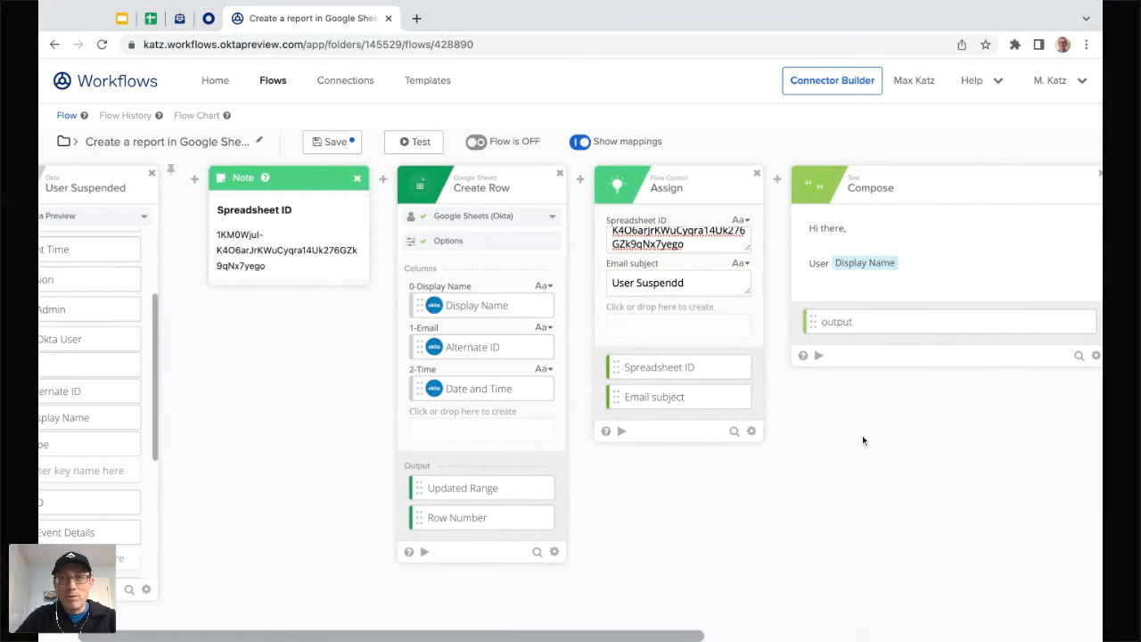
{"action": "scroll", "coordinate": [863, 435], "scroll_direction": "left", "scroll_amount": 2}
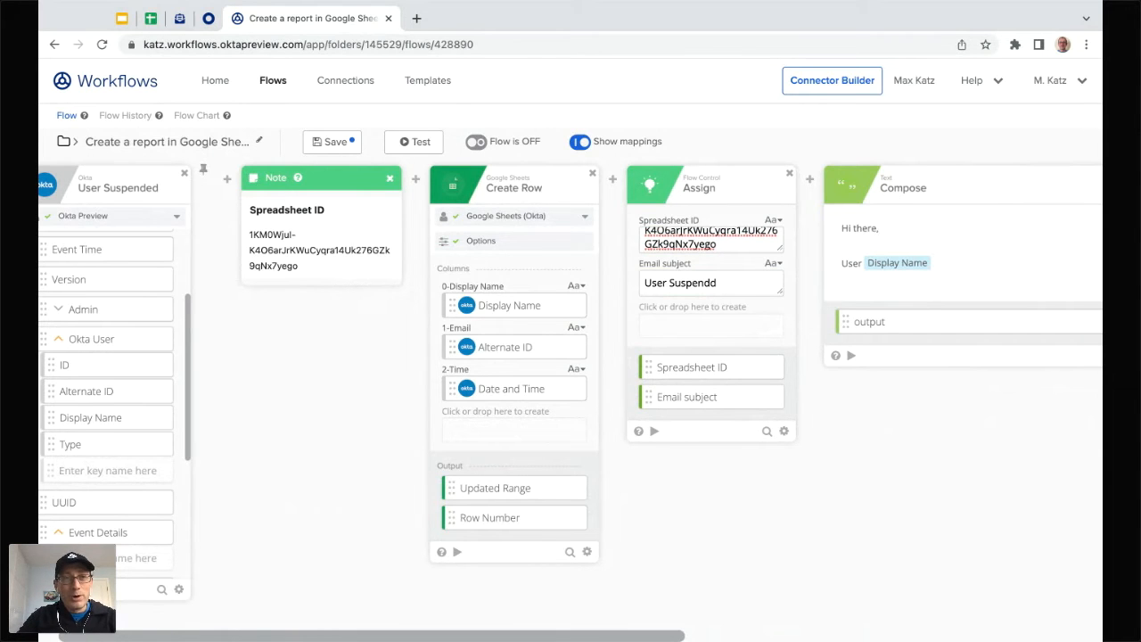
{"action": "left_click", "coordinate": [204, 171]}
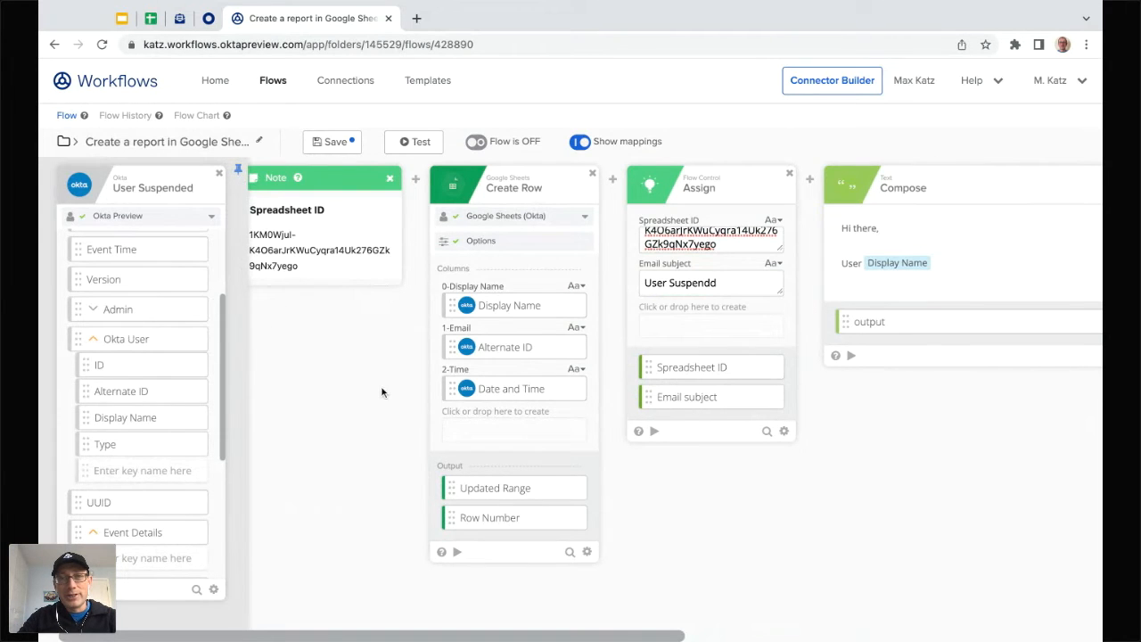
{"action": "scroll", "coordinate": [382, 392], "scroll_direction": "left", "scroll_amount": 1}
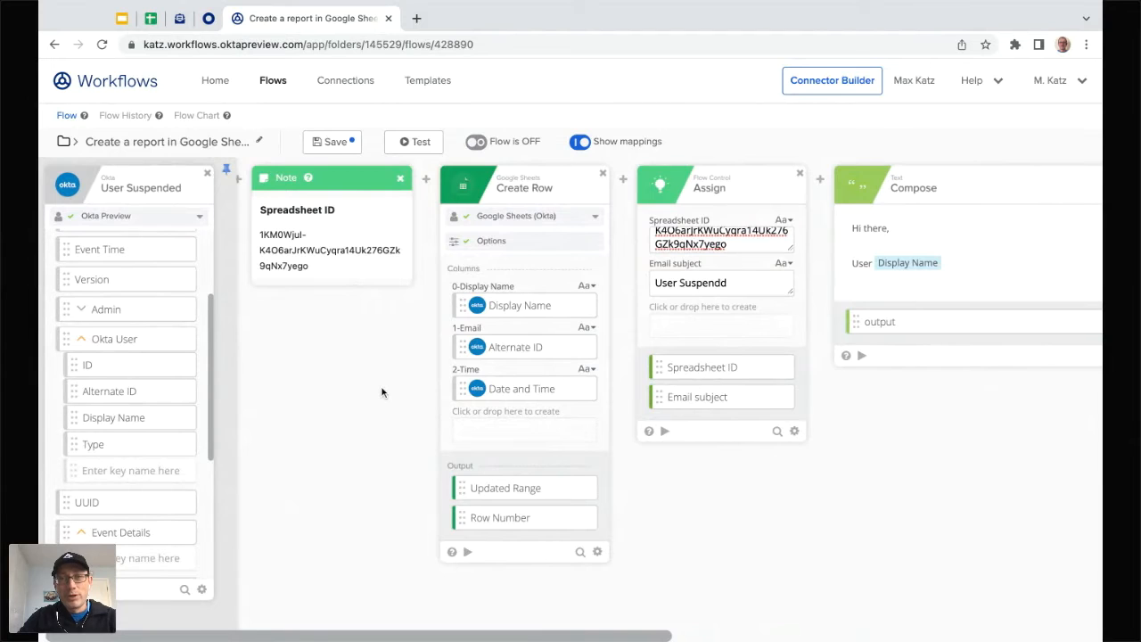
{"action": "scroll", "coordinate": [382, 392], "scroll_direction": "right", "scroll_amount": 2}
{"action": "scroll", "coordinate": [381, 393], "scroll_direction": "right", "scroll_amount": 8}
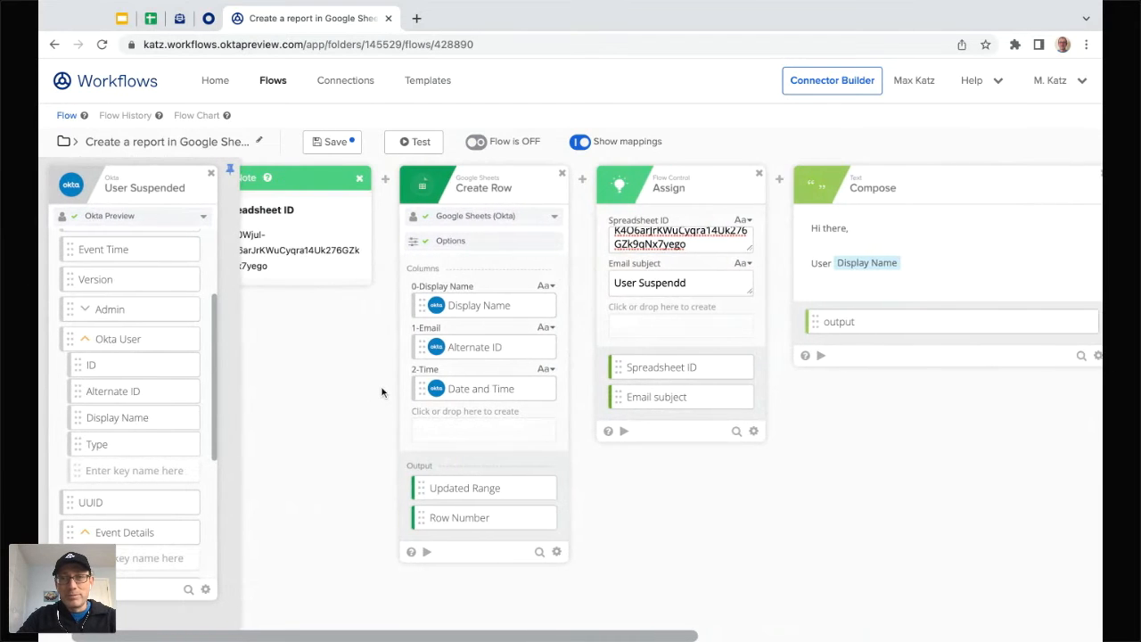
{"action": "left_click", "coordinate": [645, 263]}
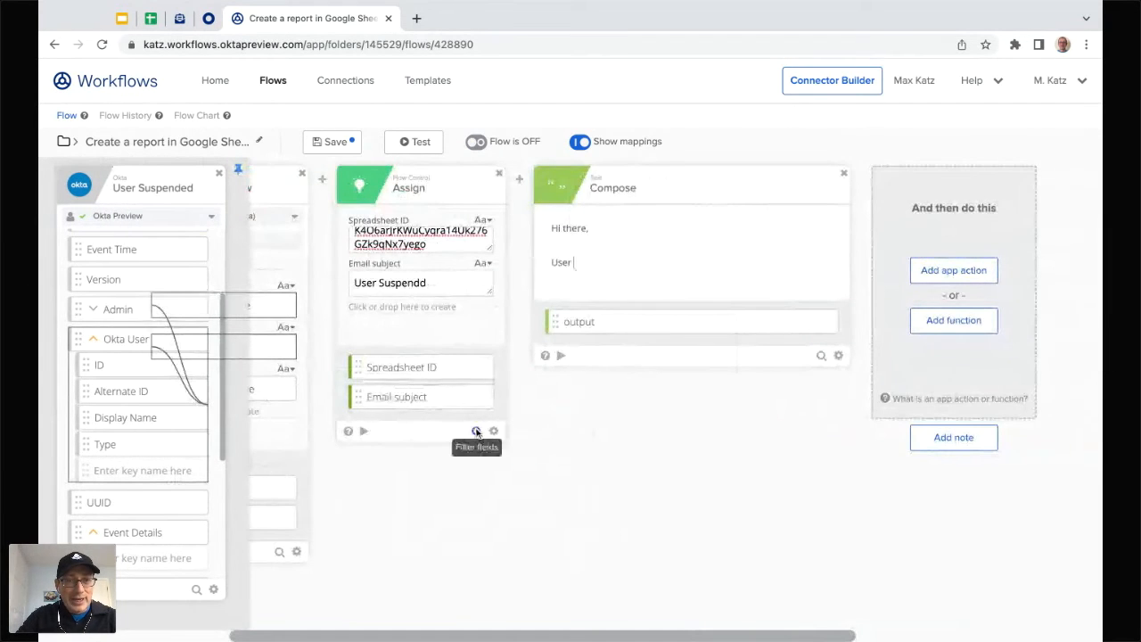
{"action": "scroll", "coordinate": [474, 430], "scroll_direction": "left", "scroll_amount": 12}
{"action": "scroll", "coordinate": [477, 435], "scroll_direction": "left", "scroll_amount": 5}
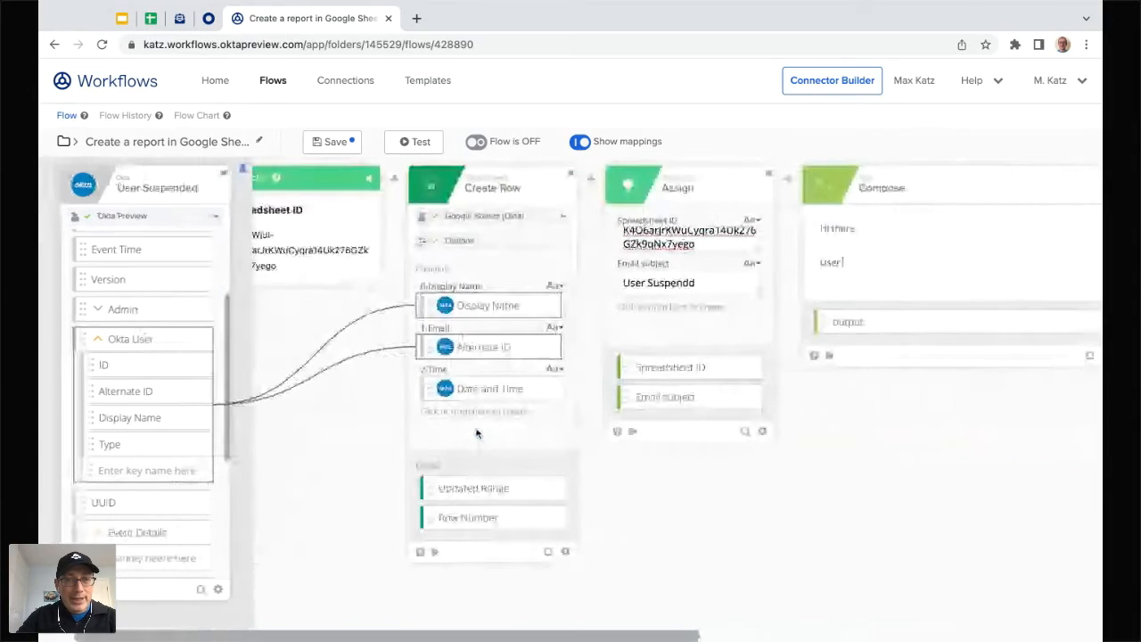
{"action": "scroll", "coordinate": [478, 434], "scroll_direction": "right", "scroll_amount": 12}
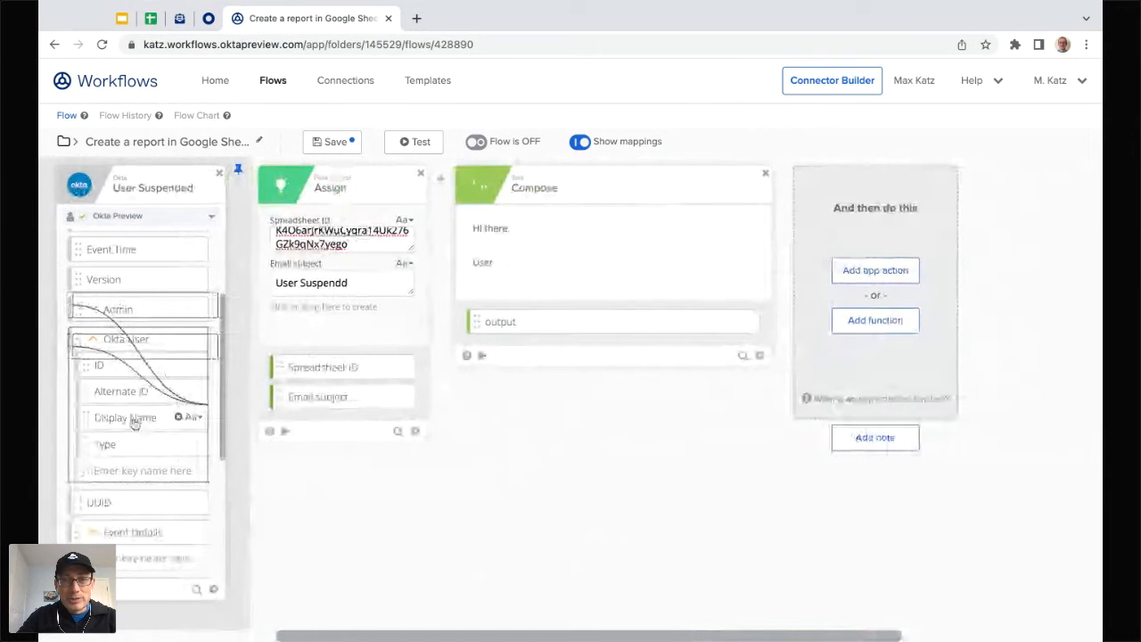
{"action": "left_click_drag", "start_coordinate": [132, 421], "coordinate": [529, 262]}
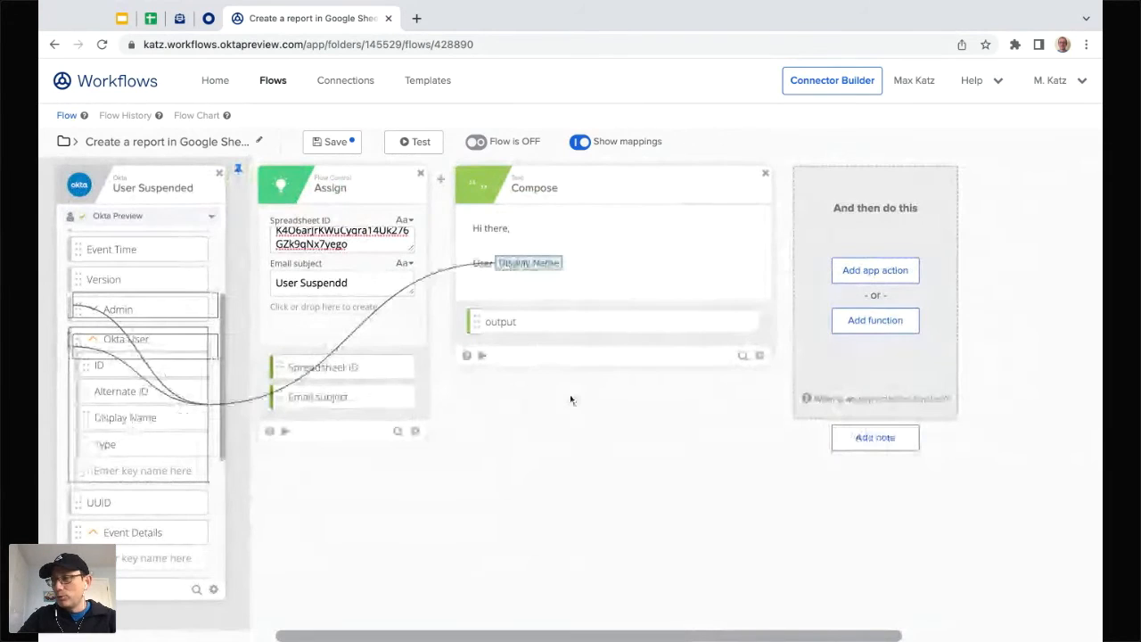
{"action": "key", "text": "BackSpace"}
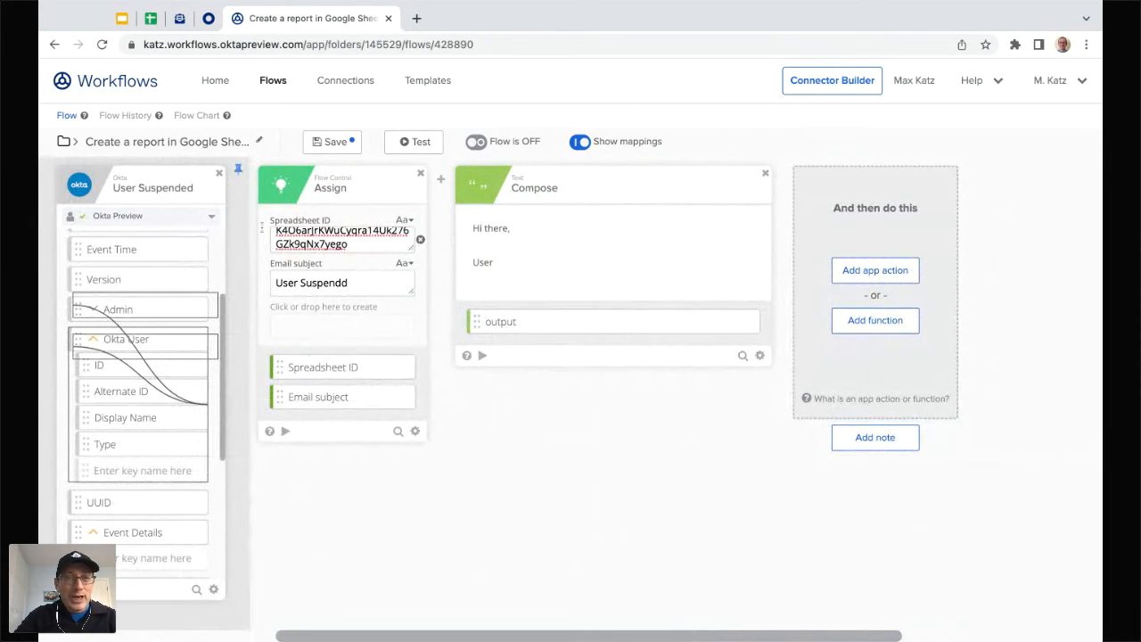
Step: Unpin the User Suspended card, drag Display Name in again, and delete the misplaced value
{"action": "left_click", "coordinate": [238, 168]}
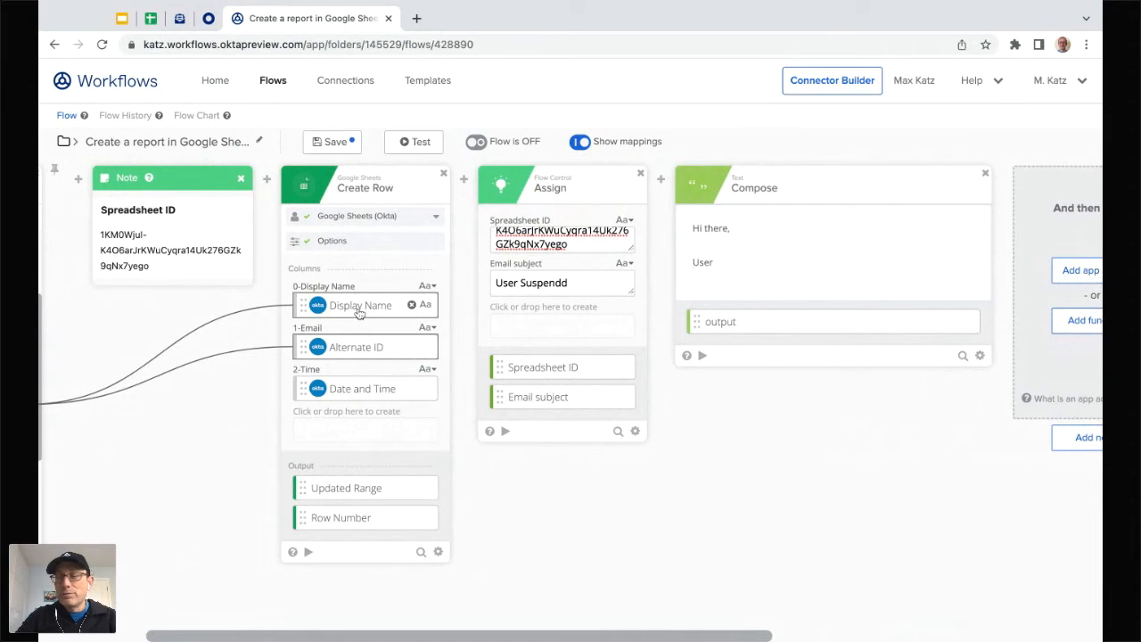
{"action": "scroll", "coordinate": [251, 469], "scroll_direction": "left", "scroll_amount": 2}
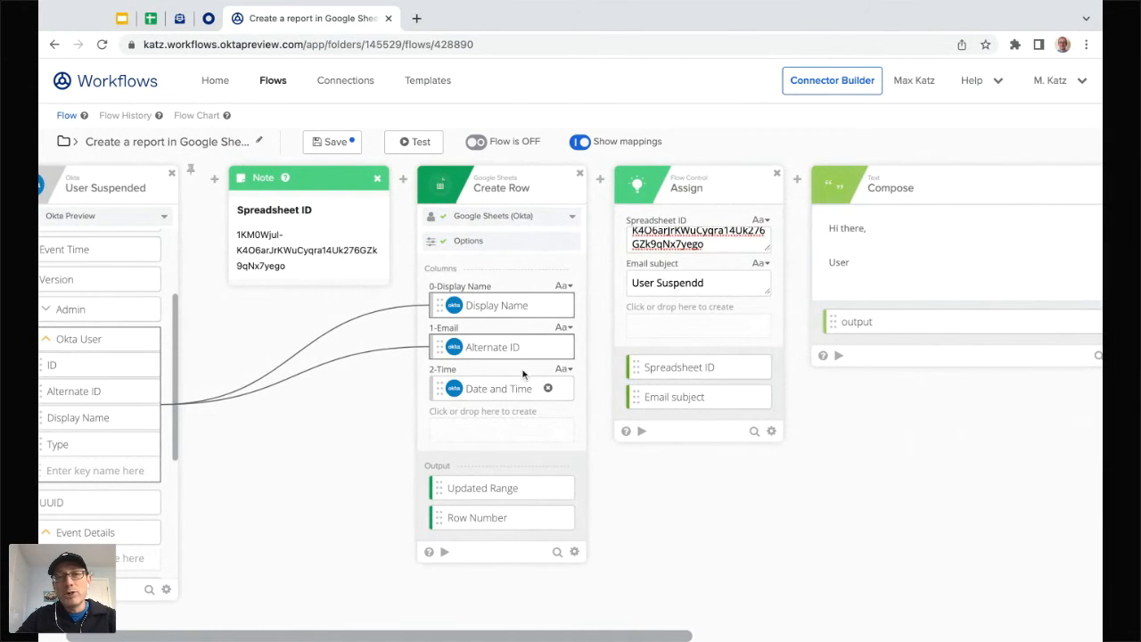
{"action": "scroll", "coordinate": [464, 497], "scroll_direction": "right", "scroll_amount": 2}
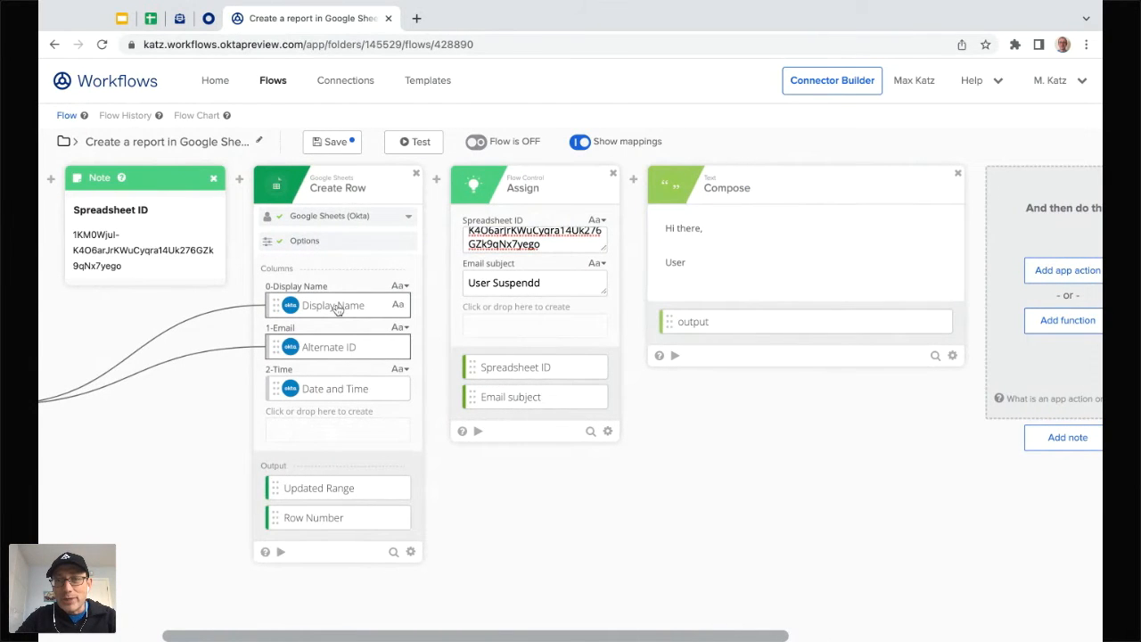
{"action": "left_click_drag", "start_coordinate": [337, 306], "coordinate": [700, 264]}
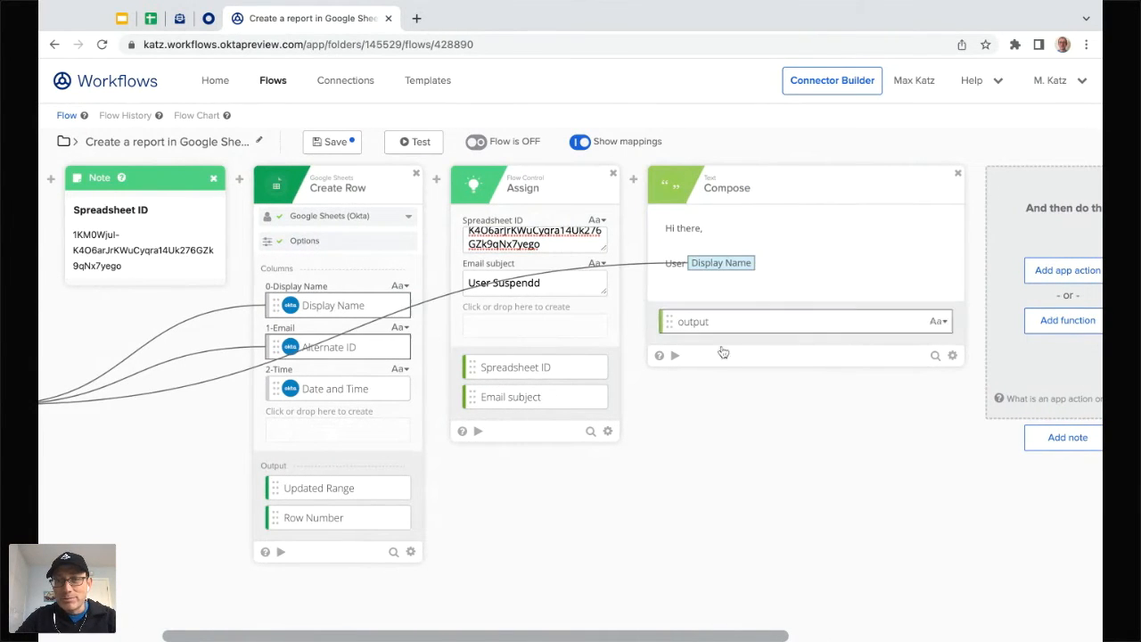
{"action": "left_click", "coordinate": [778, 261]}
{"action": "key", "text": "BackSpace"}
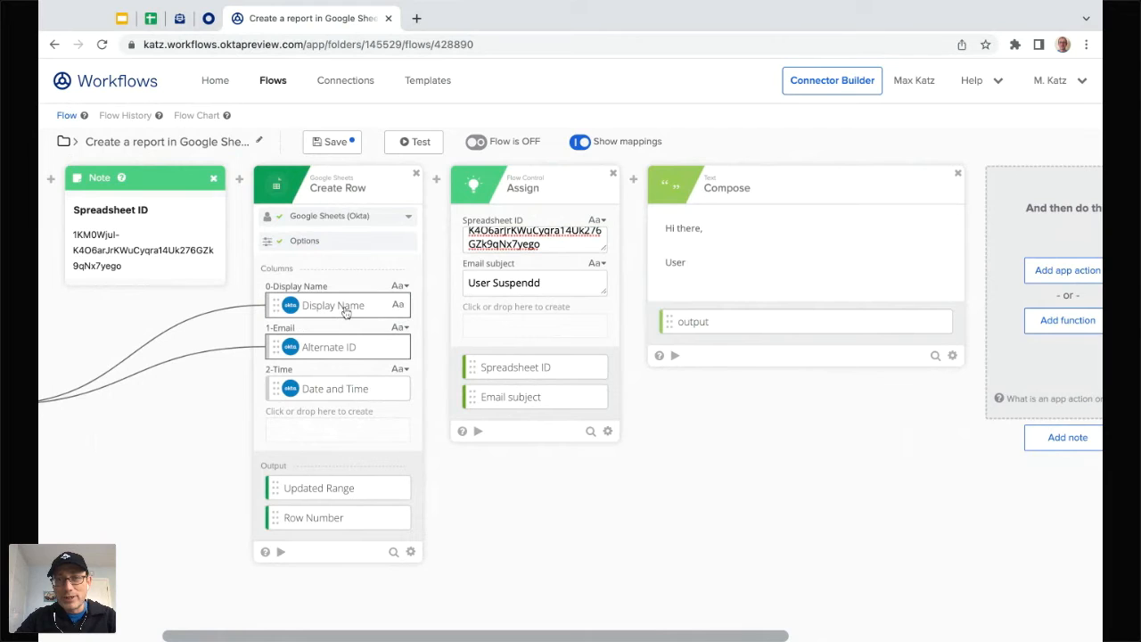
Step: Insert Display Name and Alternate ID after 'User', add 'is suspended.' and a 'See all suspended users' line
{"action": "left_click_drag", "start_coordinate": [346, 312], "coordinate": [705, 262]}
{"action": "scroll", "coordinate": [729, 474], "scroll_direction": "right", "scroll_amount": 1}
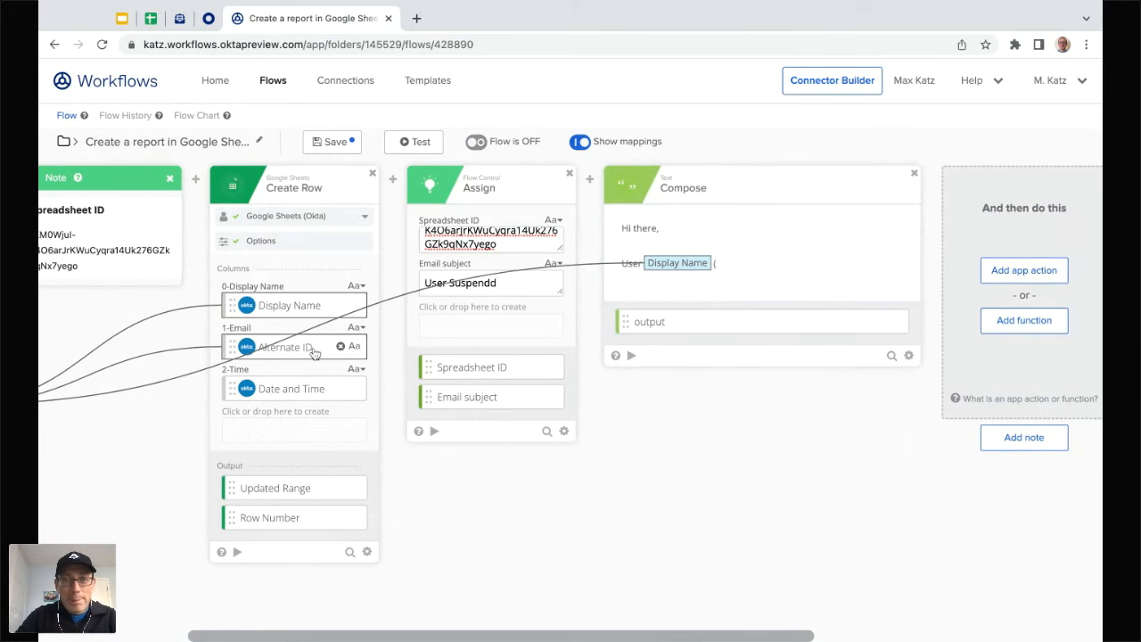
{"action": "left_click_drag", "start_coordinate": [313, 354], "coordinate": [724, 263]}
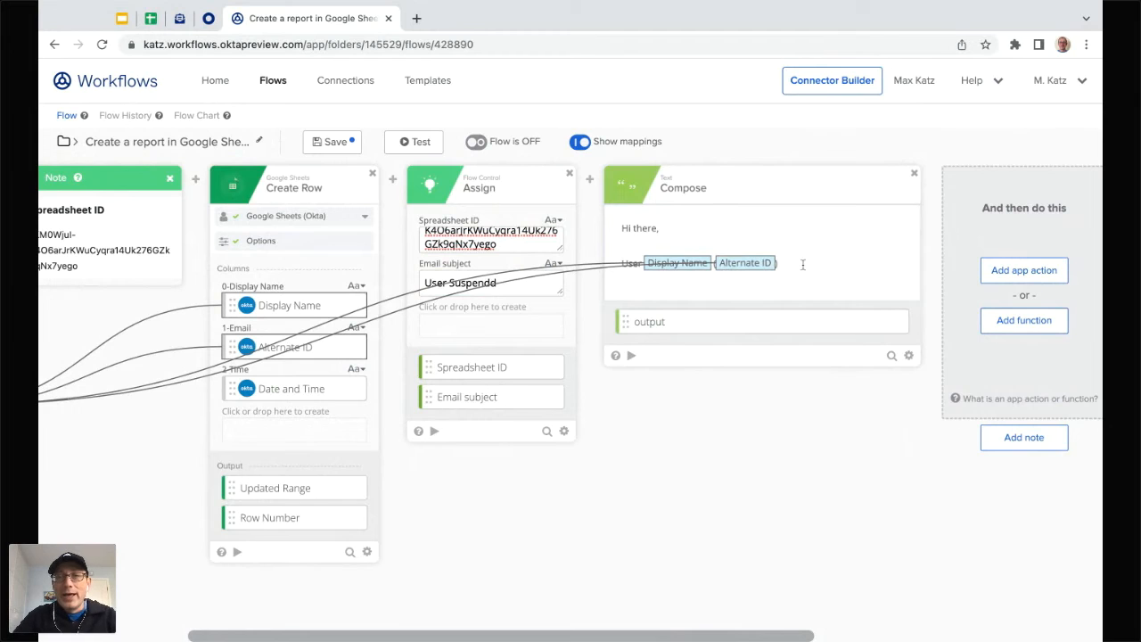
{"action": "key", "text": "Return"}
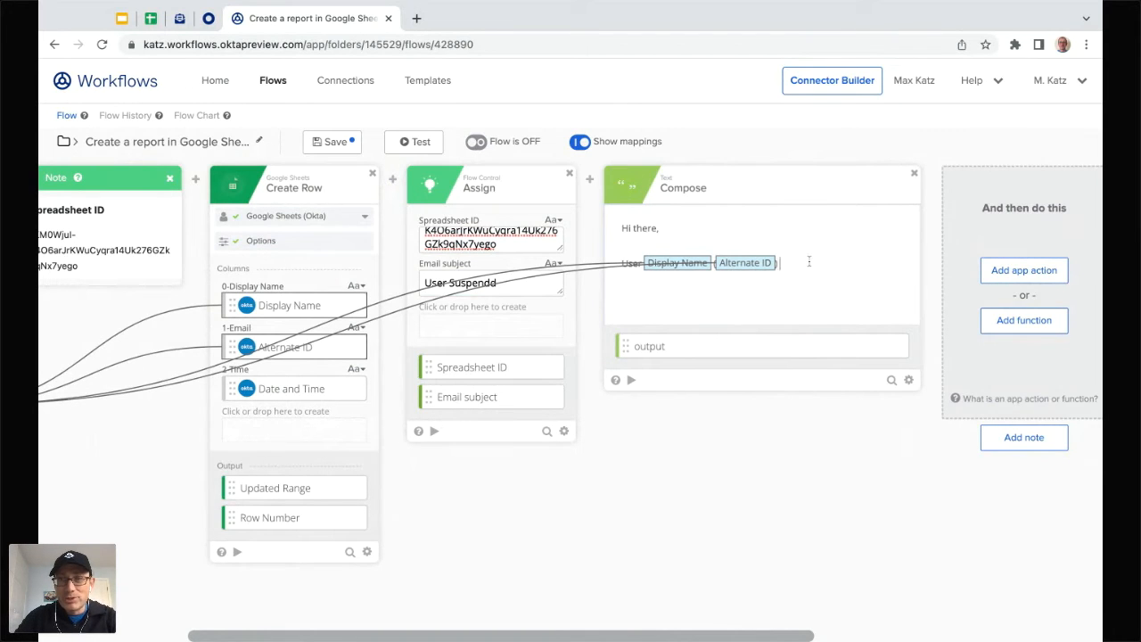
{"action": "type", "text": "is suspended."}
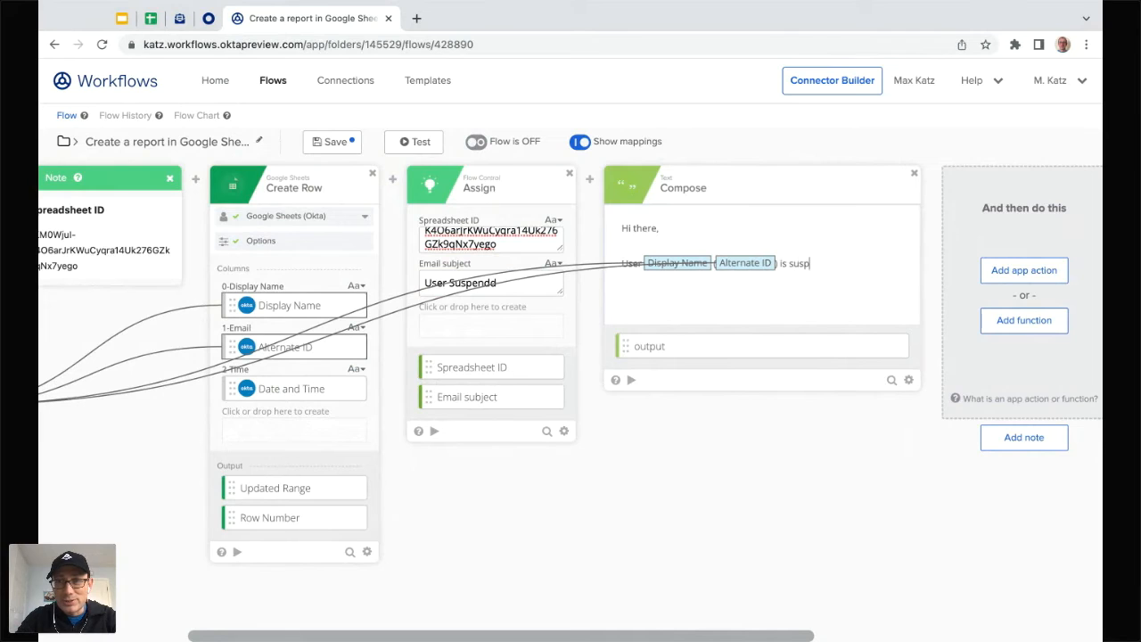
{"action": "key", "text": "Return"}
{"action": "key", "text": "Return"}
{"action": "type", "text": "S"}
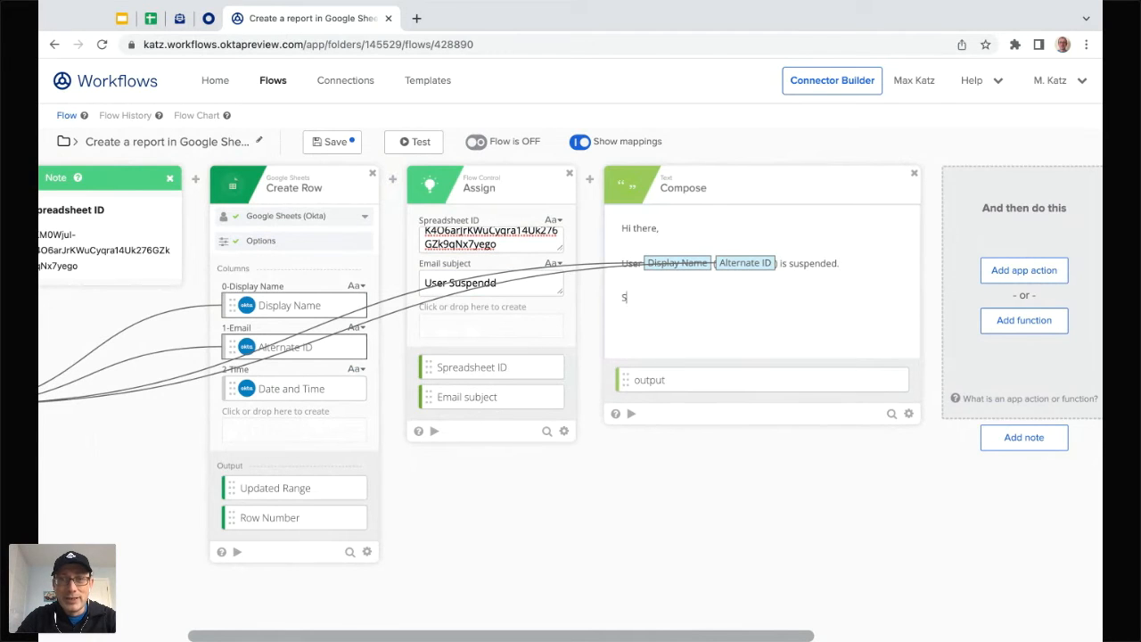
{"action": "type", "text": "ee all susp"}
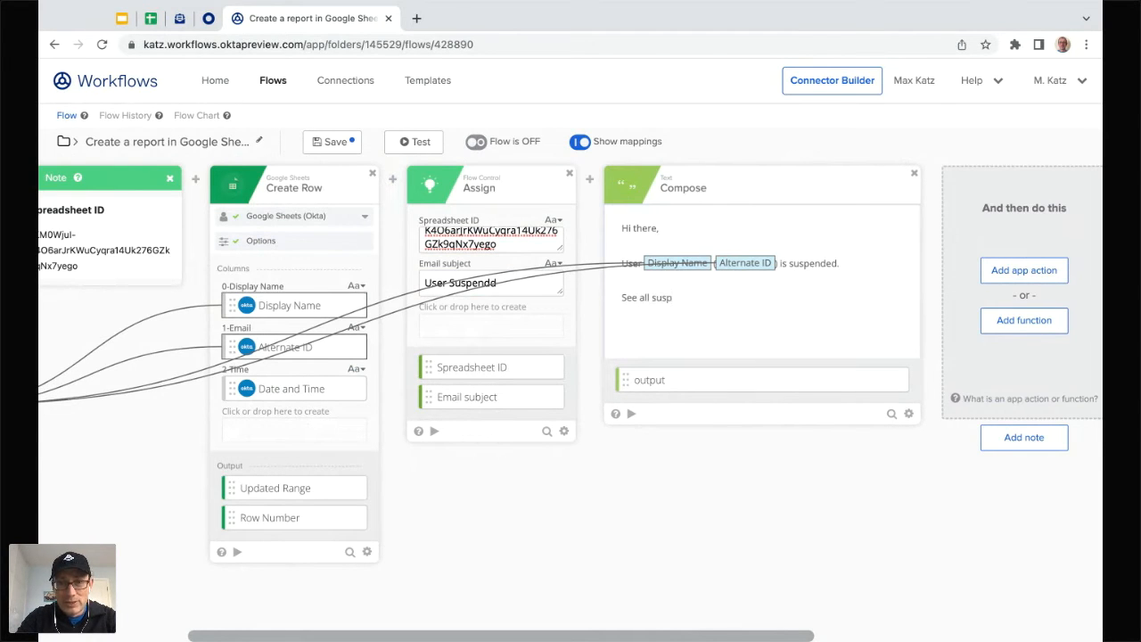
{"action": "type", "text": "ended users:"}
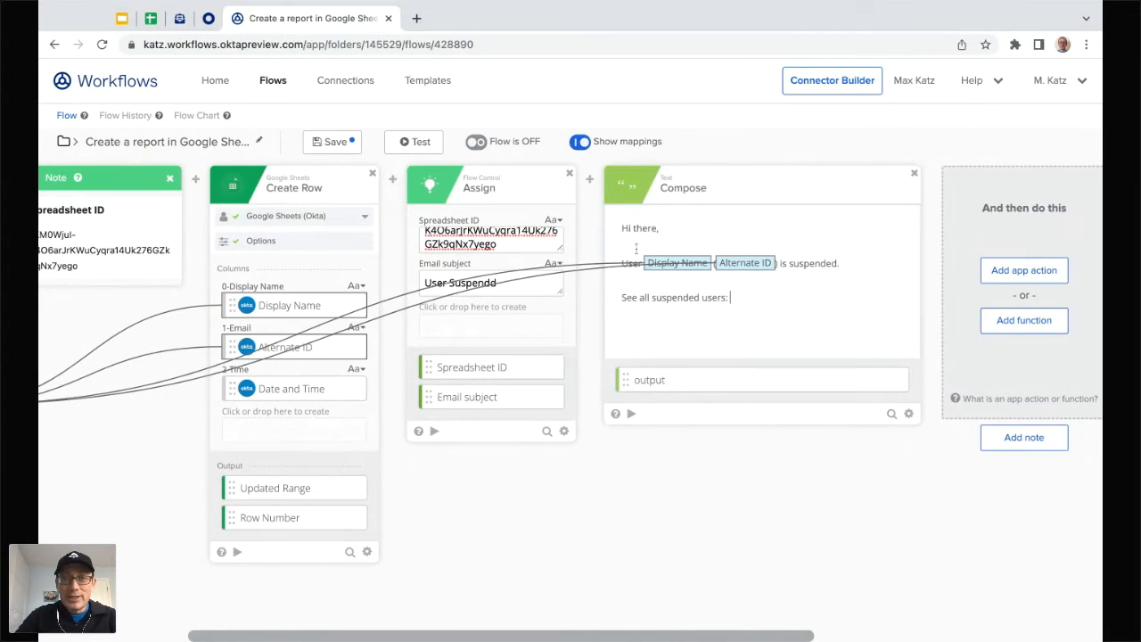
{"action": "mouse_move", "coordinate": [590, 182]}
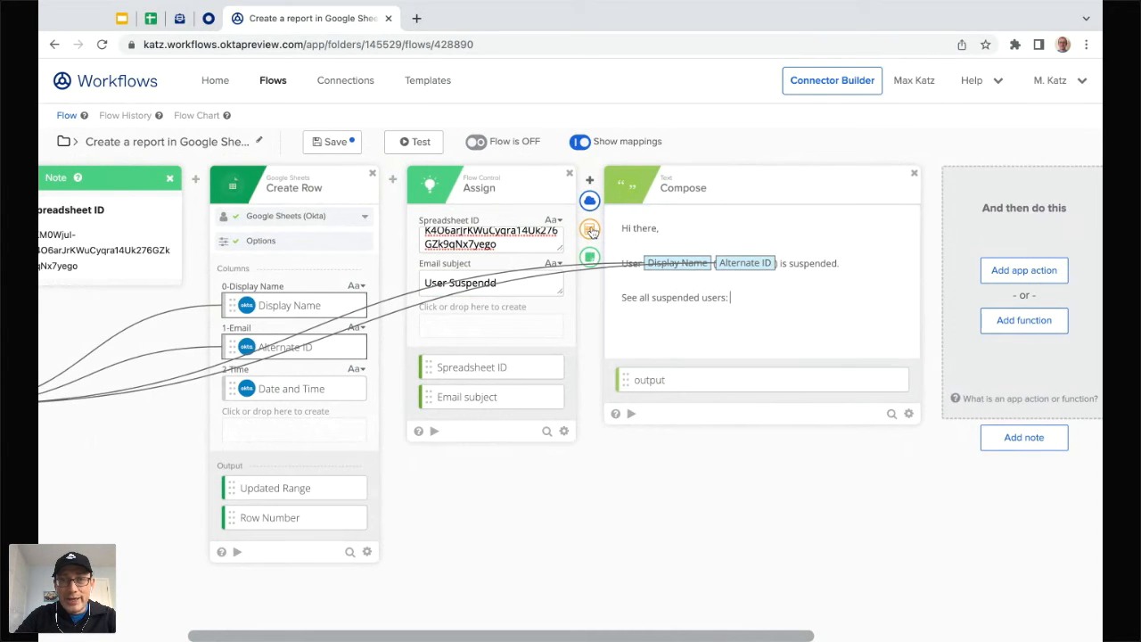
Step: Insert a Google Sheets Read Spreadsheet Info step before the Compose card
{"action": "left_click", "coordinate": [589, 199]}
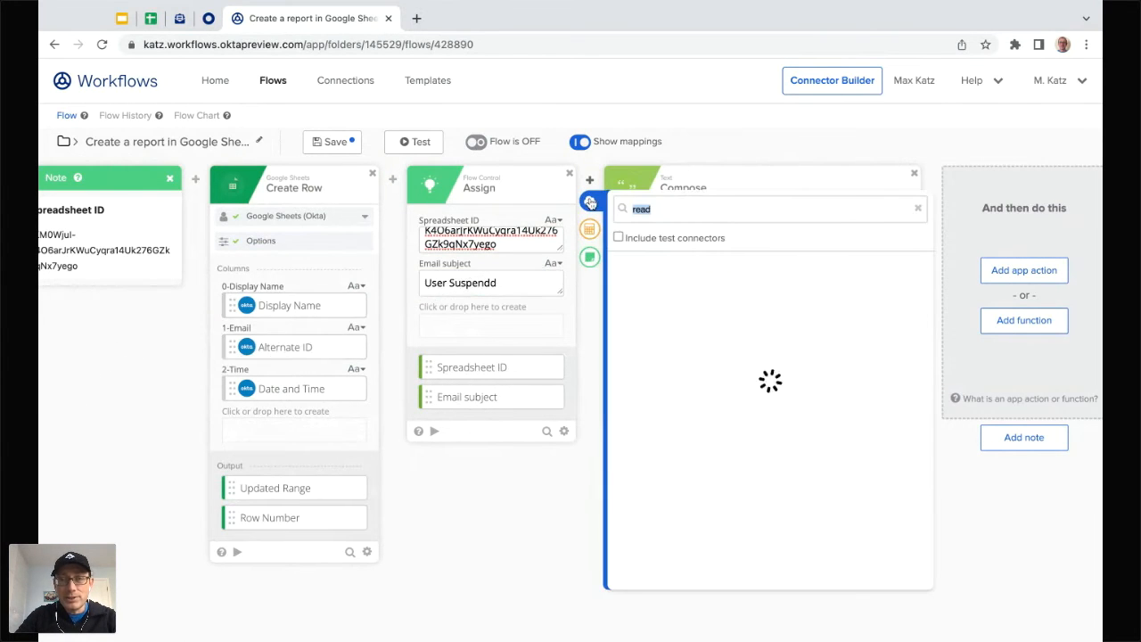
{"action": "key", "text": "BackSpace"}
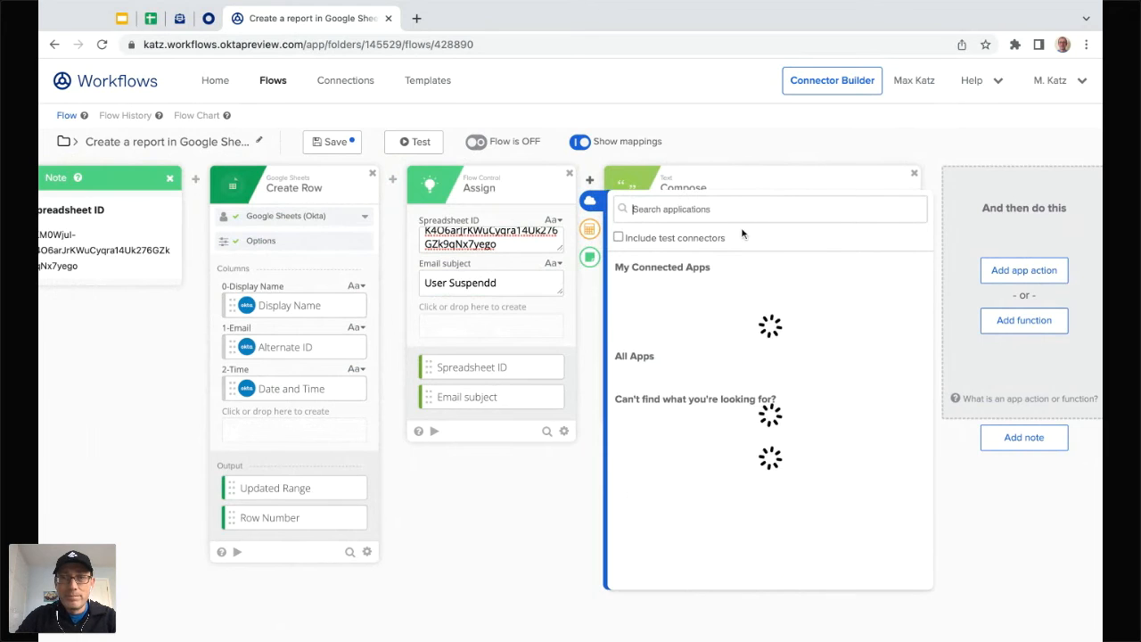
{"action": "type", "text": "goo"}
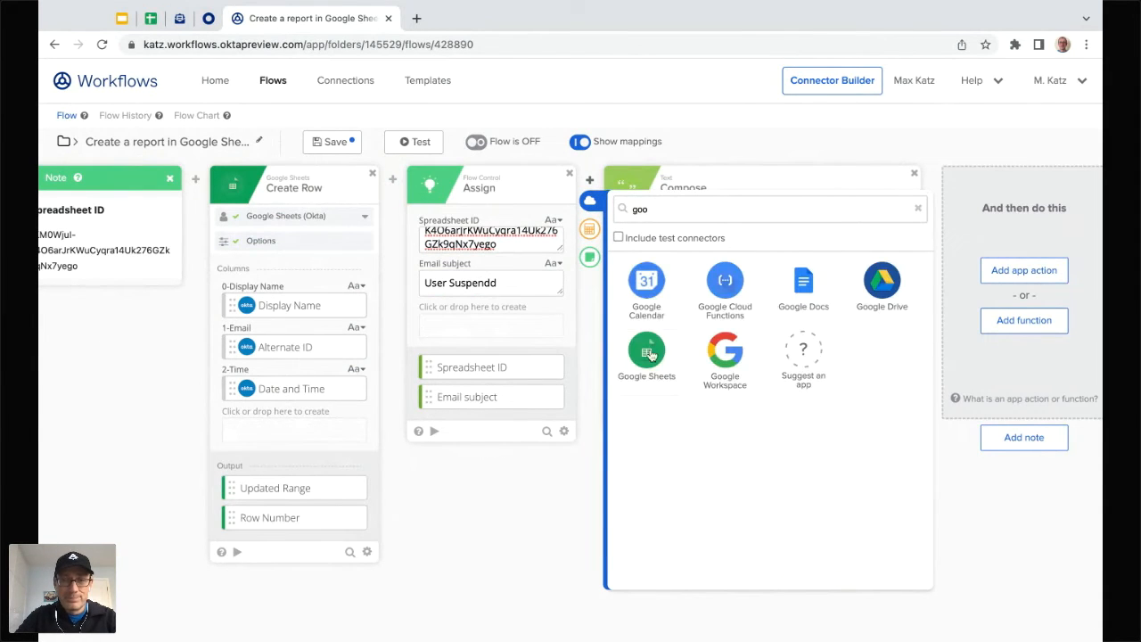
{"action": "left_click", "coordinate": [649, 355]}
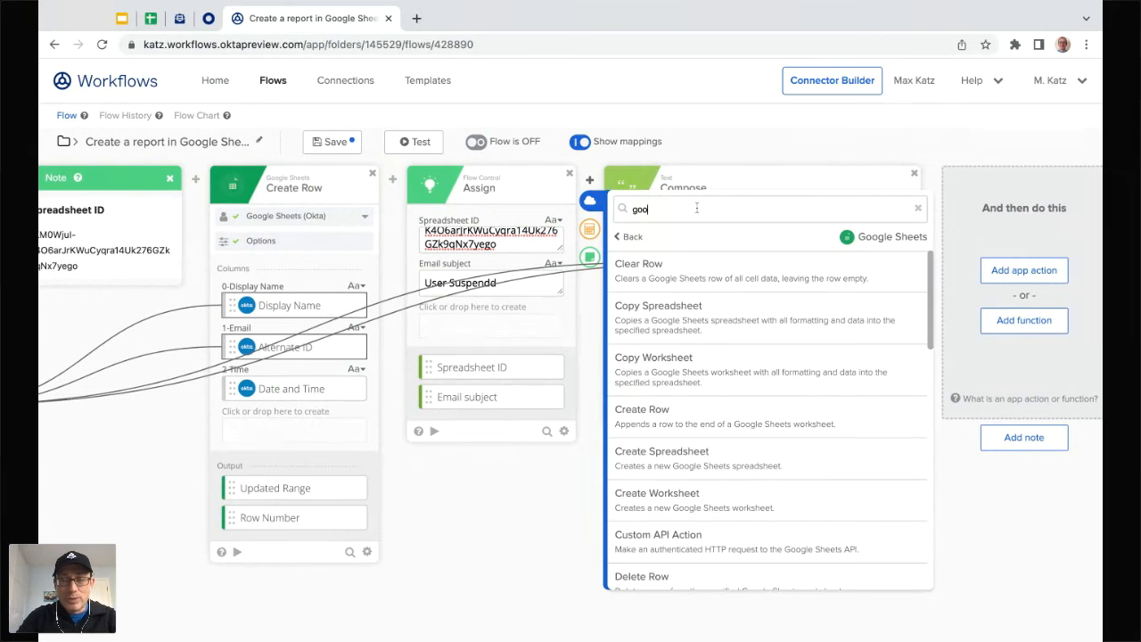
{"action": "key", "text": "BackSpace"}
{"action": "key", "text": "BackSpace"}
{"action": "key", "text": "BackSpace"}
{"action": "type", "text": "read"}
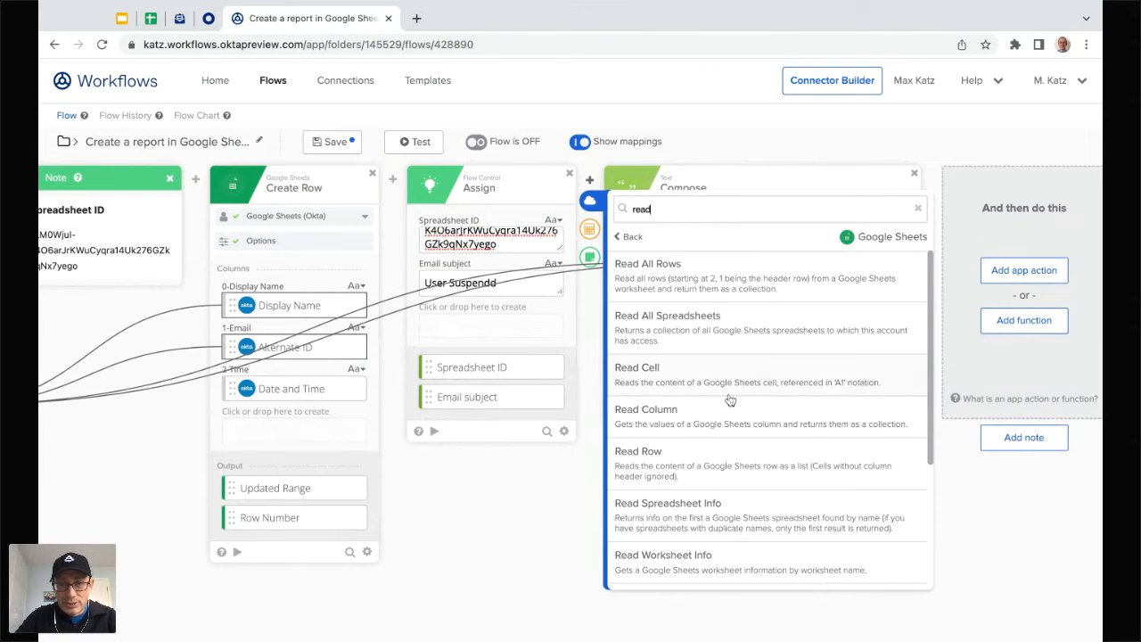
{"action": "scroll", "coordinate": [729, 400], "scroll_direction": "down", "scroll_amount": 1}
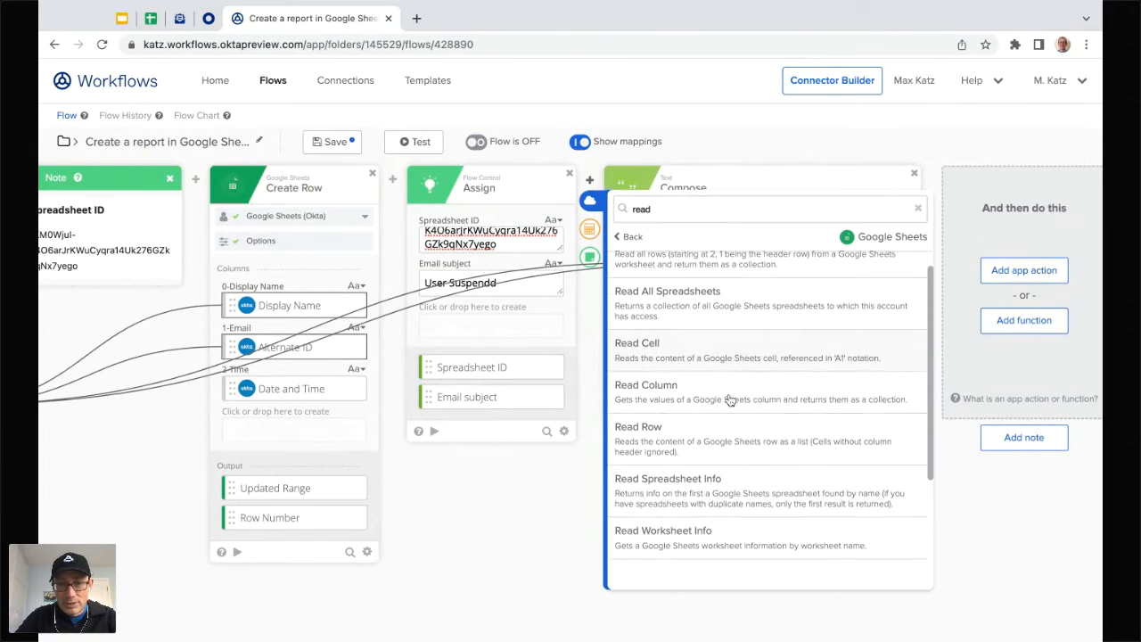
{"action": "left_click", "coordinate": [678, 481]}
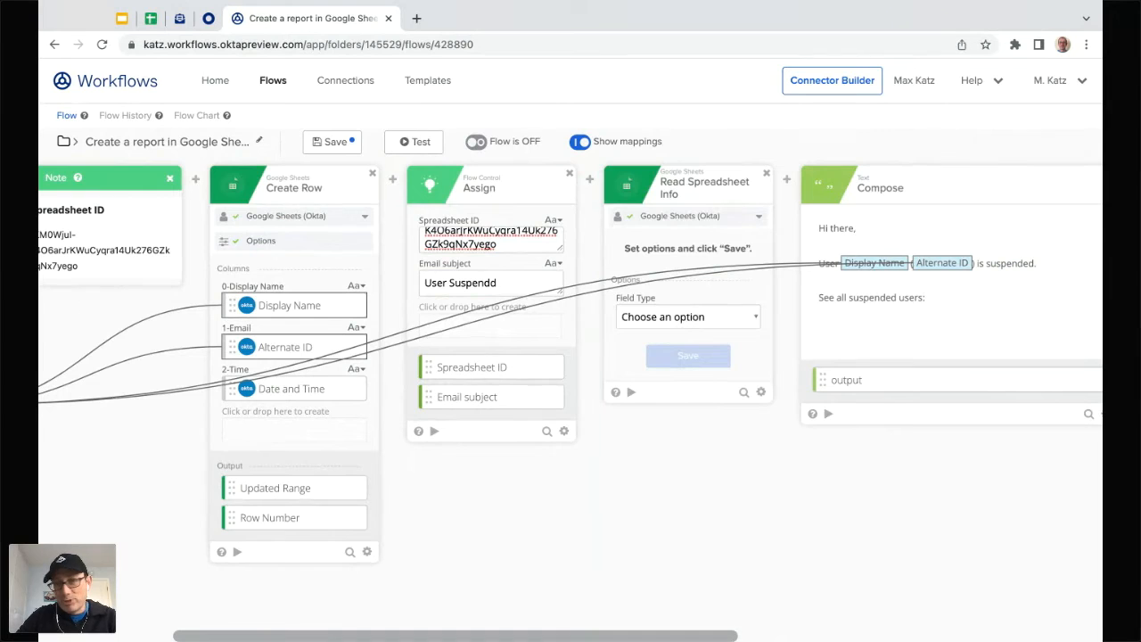
Step: Set Read Spreadsheet Info to look up the spreadsheet by ID and save its output fields
{"action": "left_click", "coordinate": [678, 353]}
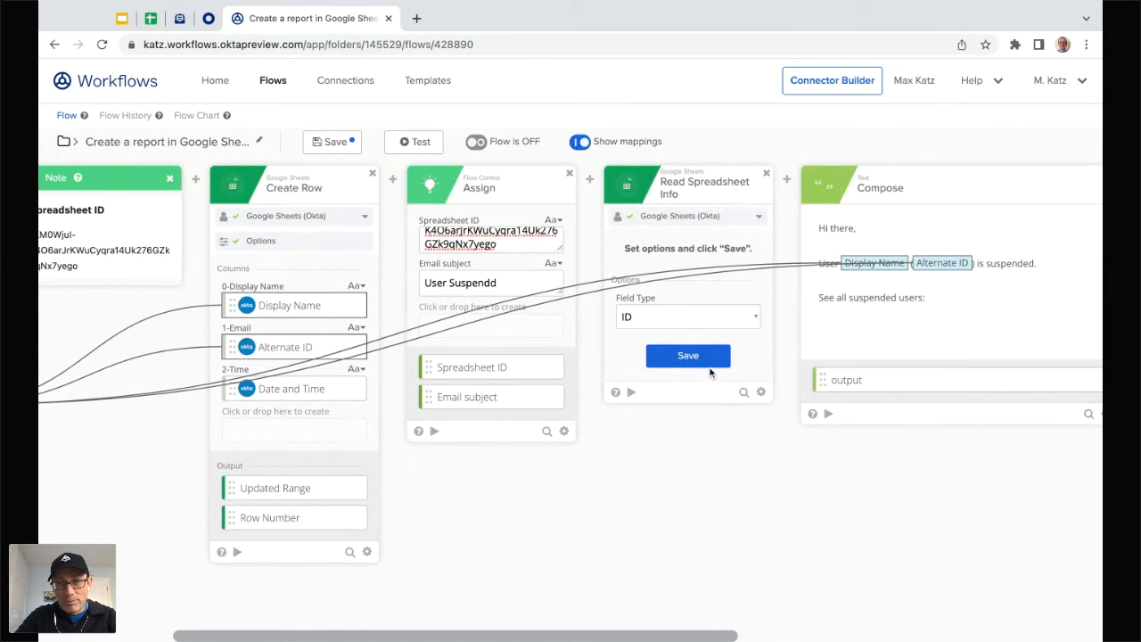
{"action": "left_click", "coordinate": [697, 361]}
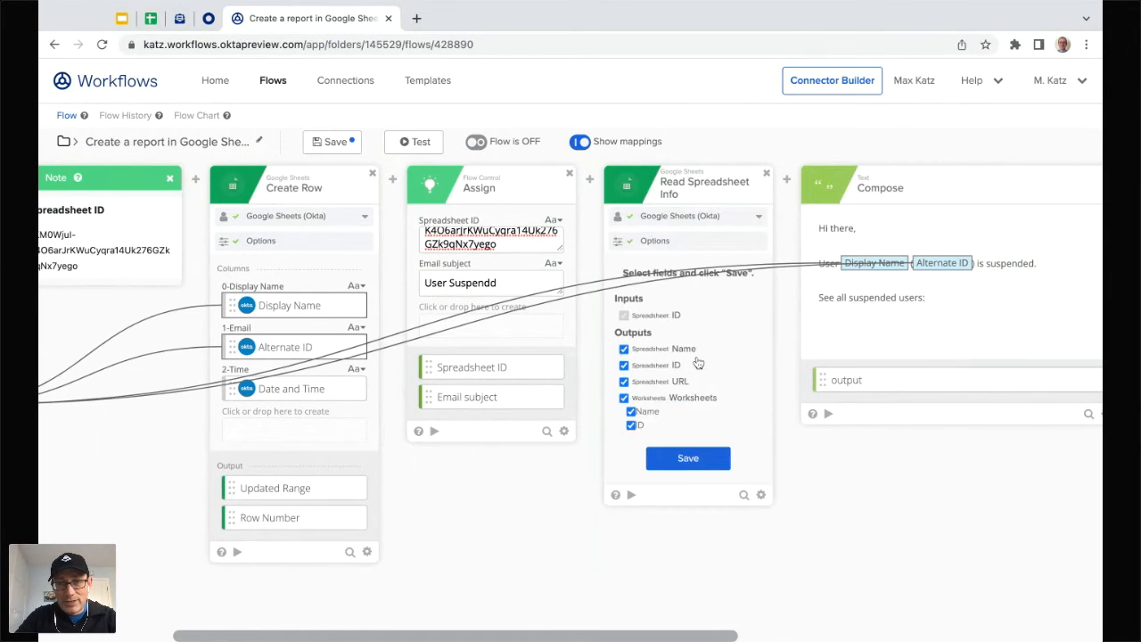
{"action": "left_click", "coordinate": [687, 459]}
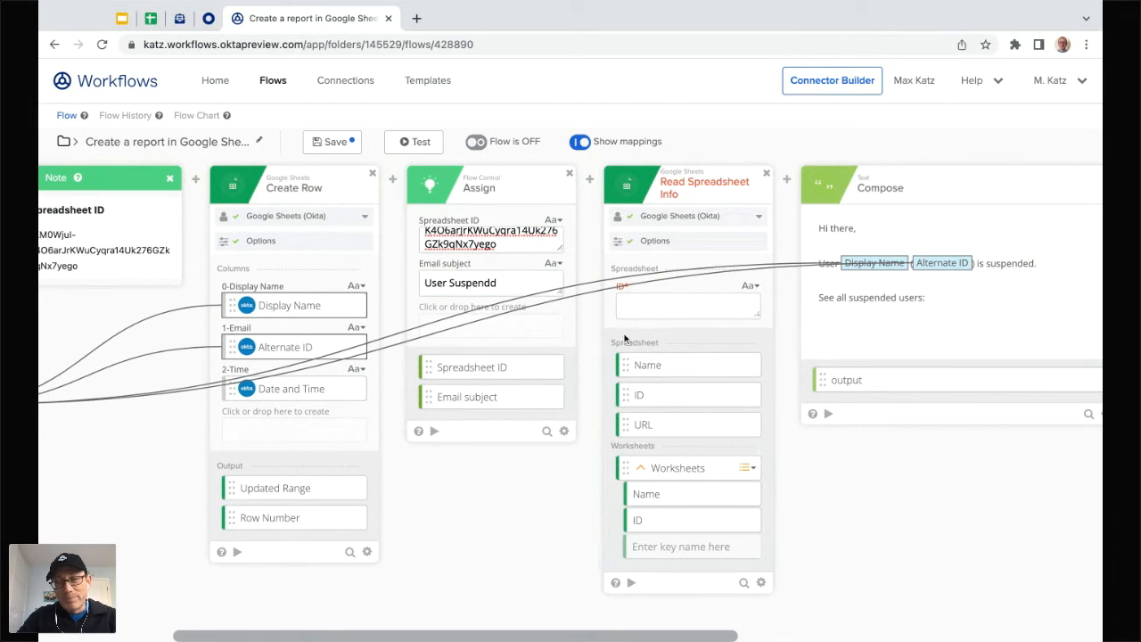
Step: Map Assign's Spreadsheet ID into Read Spreadsheet Info's ID, and append its URL to the Compose message
{"action": "left_click_drag", "start_coordinate": [475, 371], "coordinate": [687, 306]}
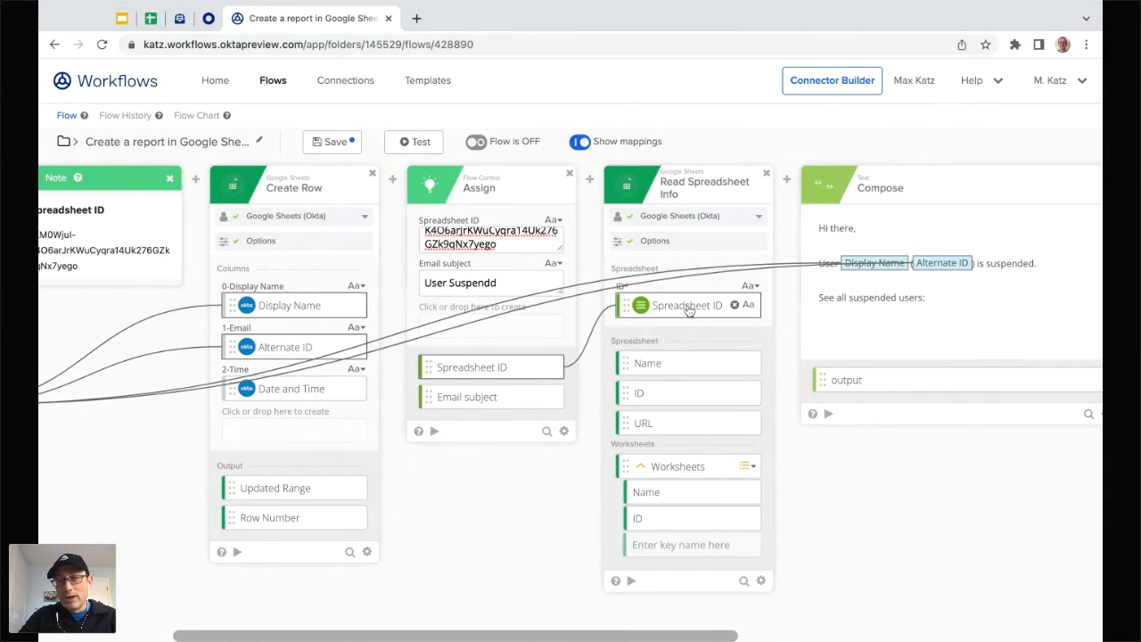
{"action": "scroll", "coordinate": [788, 469], "scroll_direction": "right", "scroll_amount": 3}
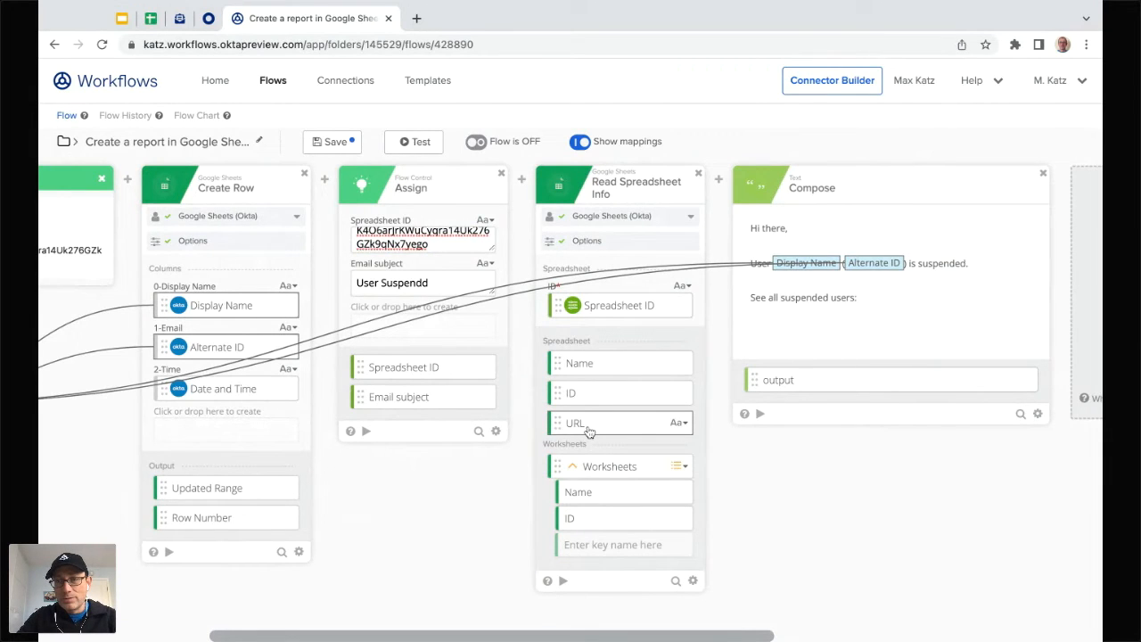
{"action": "left_click_drag", "start_coordinate": [589, 432], "coordinate": [865, 298]}
{"action": "scroll", "coordinate": [772, 459], "scroll_direction": "right", "scroll_amount": 10}
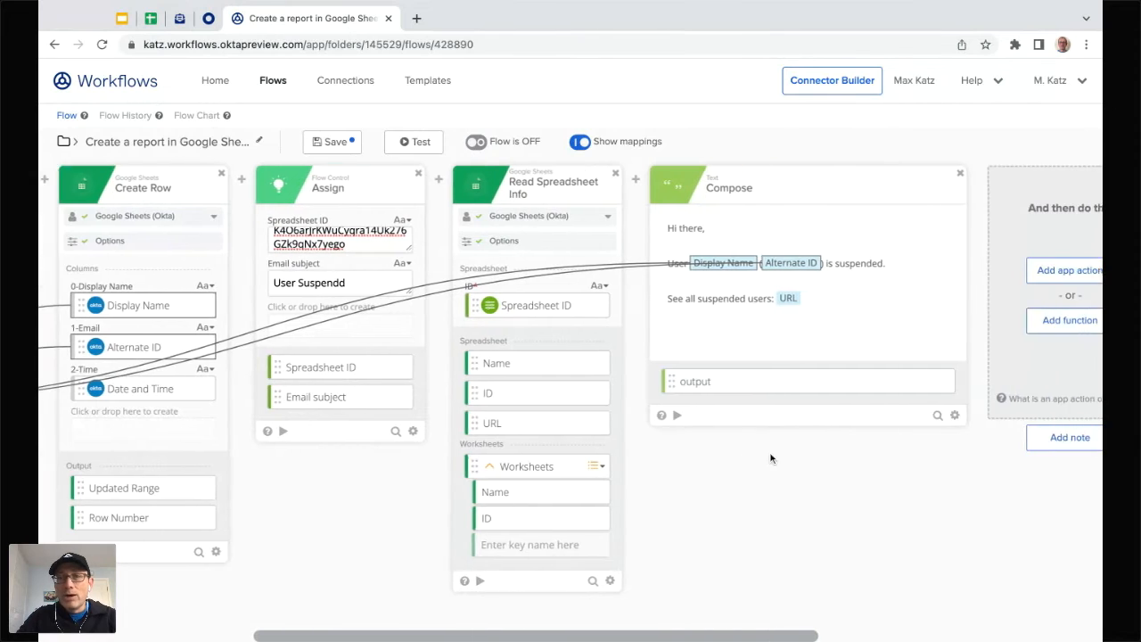
{"action": "scroll", "coordinate": [771, 459], "scroll_direction": "left", "scroll_amount": 7}
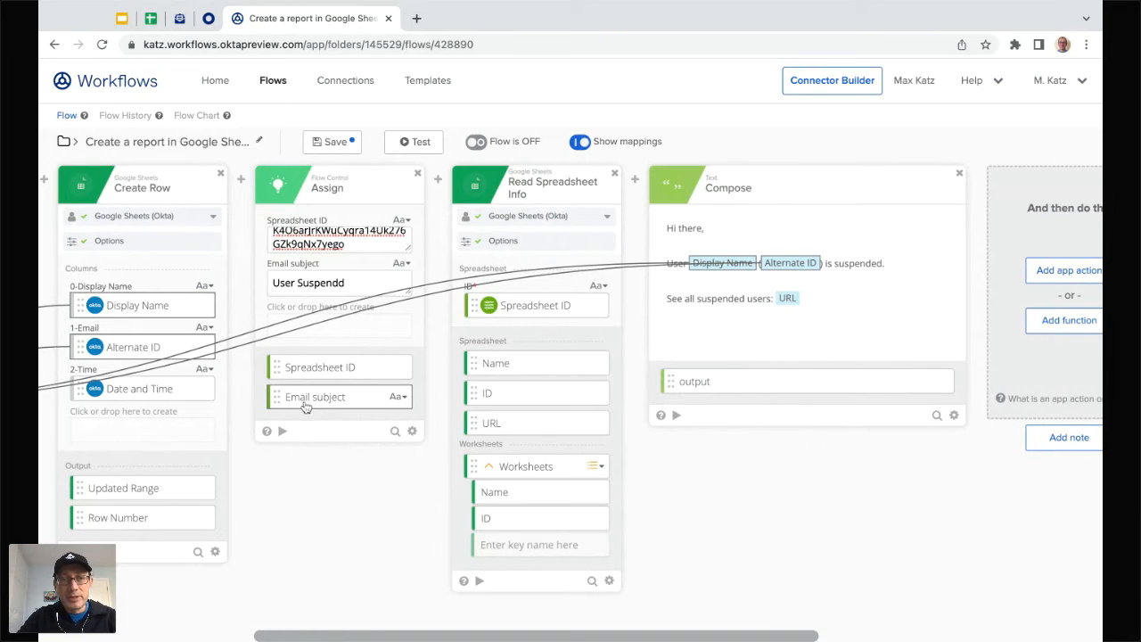
{"action": "scroll", "coordinate": [786, 499], "scroll_direction": "right", "scroll_amount": 3}
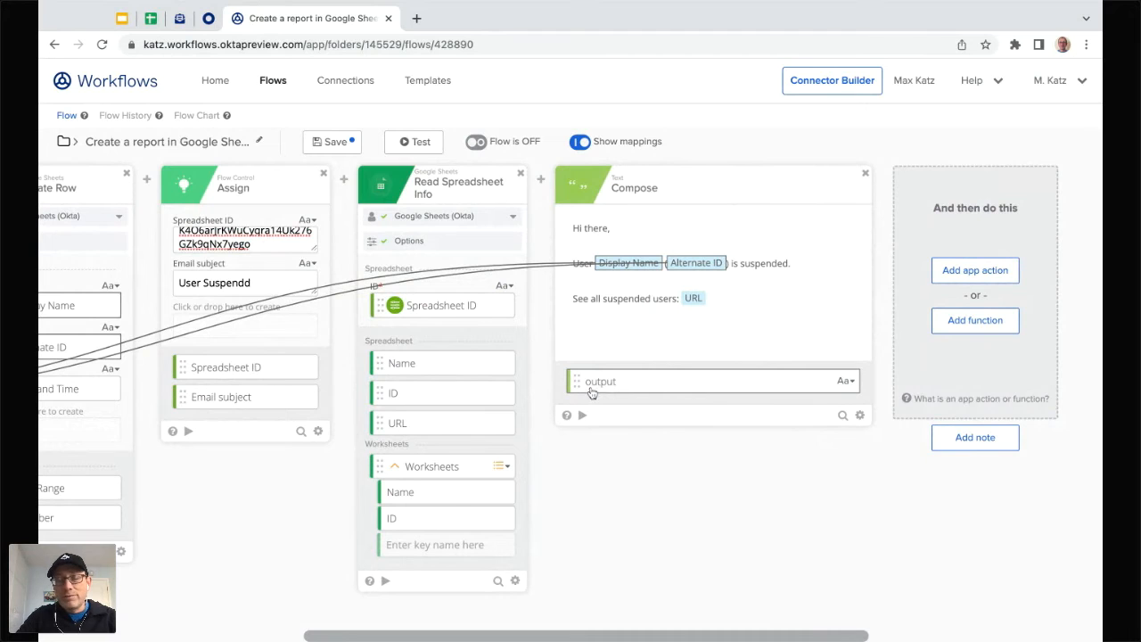
Step: Customize the Compose output's display name to 'Email body' and save it
{"action": "left_click", "coordinate": [848, 382]}
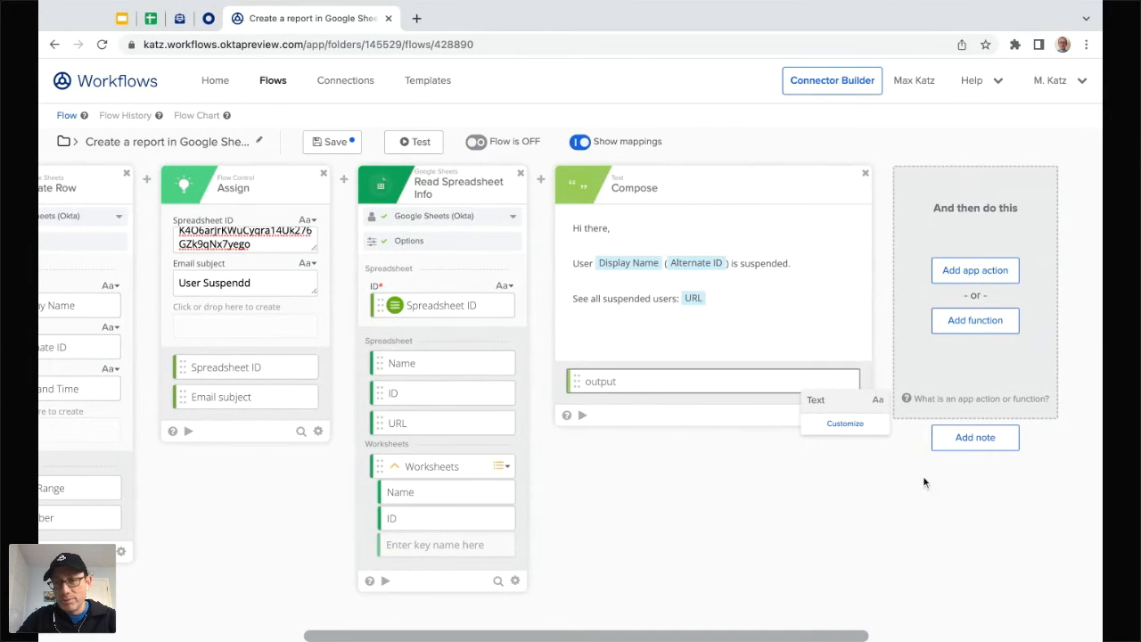
{"action": "left_click", "coordinate": [849, 426]}
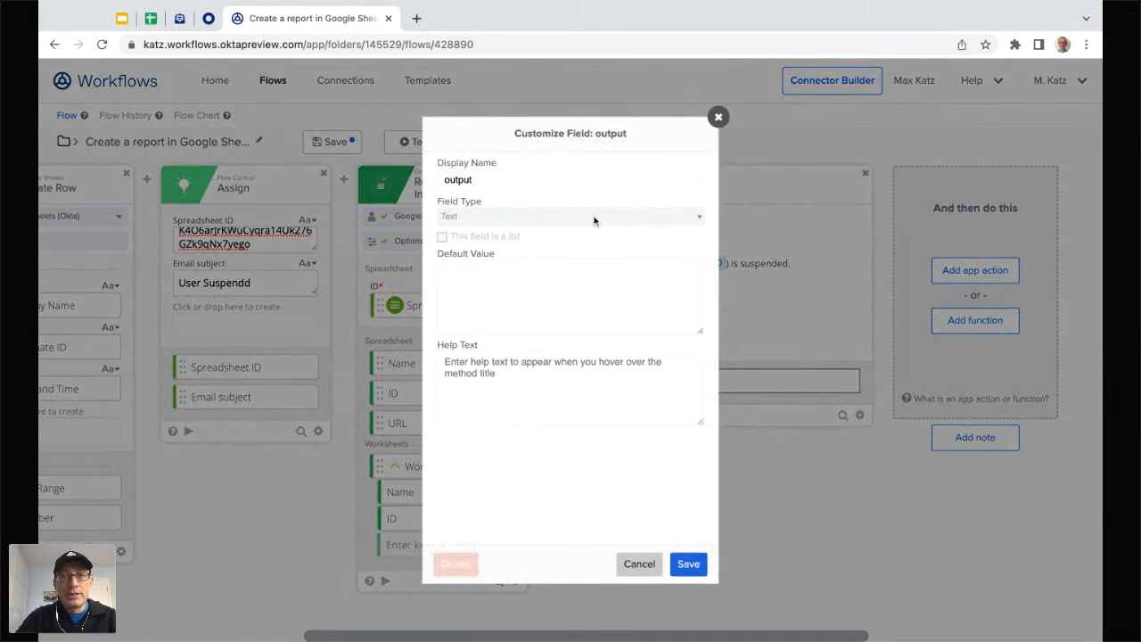
{"action": "triple_click", "coordinate": [527, 184]}
{"action": "type", "text": "Email body"}
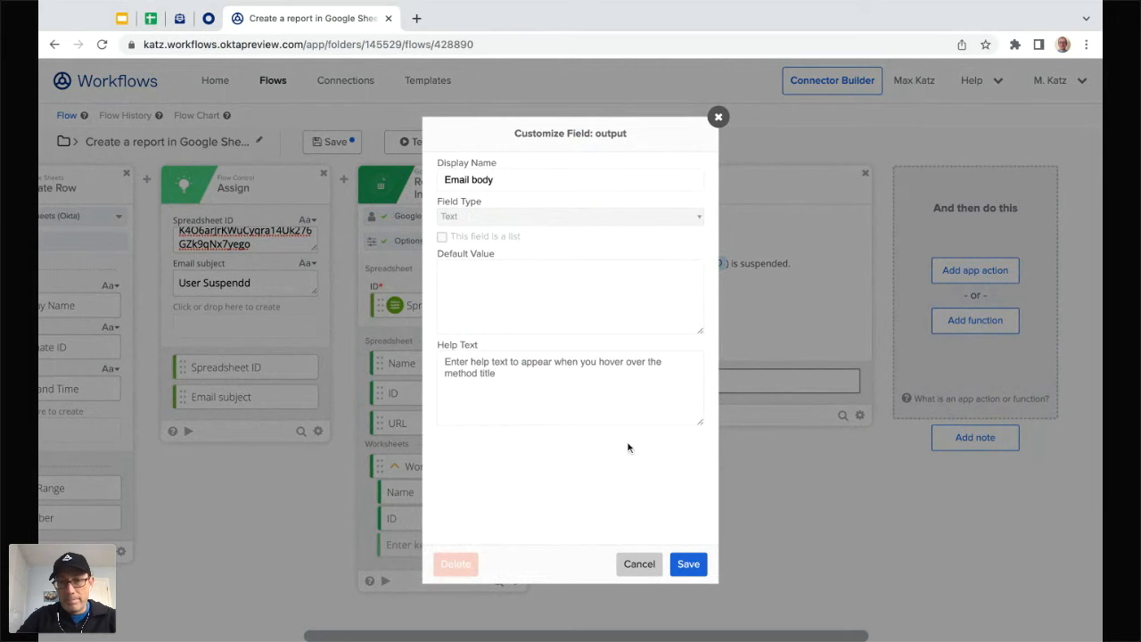
{"action": "left_click", "coordinate": [694, 565]}
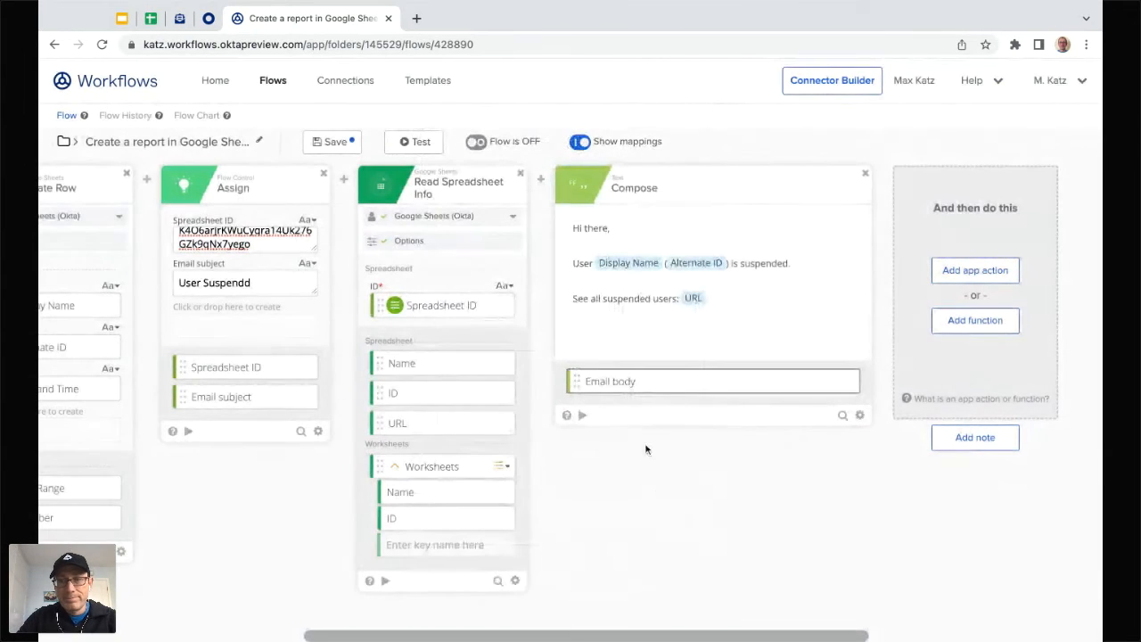
{"action": "scroll", "coordinate": [652, 544], "scroll_direction": "right", "scroll_amount": 4}
Step: Add a Gmail Send Email step after Compose and enter the recipient's e-mail address in To
{"action": "scroll", "coordinate": [651, 544], "scroll_direction": "right", "scroll_amount": 4}
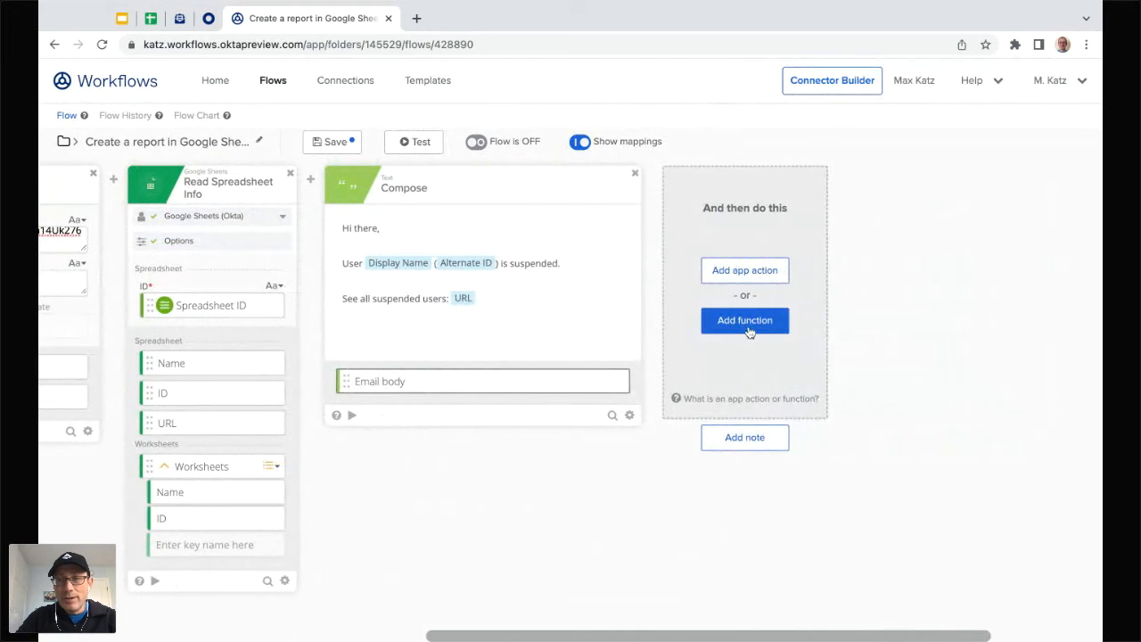
{"action": "left_click", "coordinate": [754, 275]}
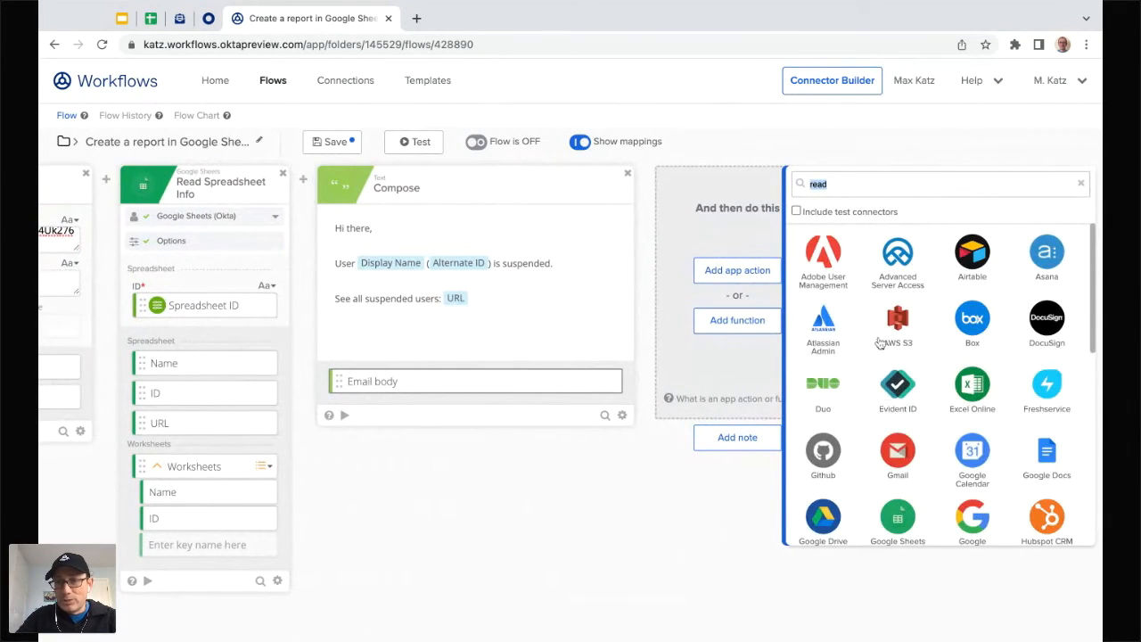
{"action": "left_click", "coordinate": [898, 450]}
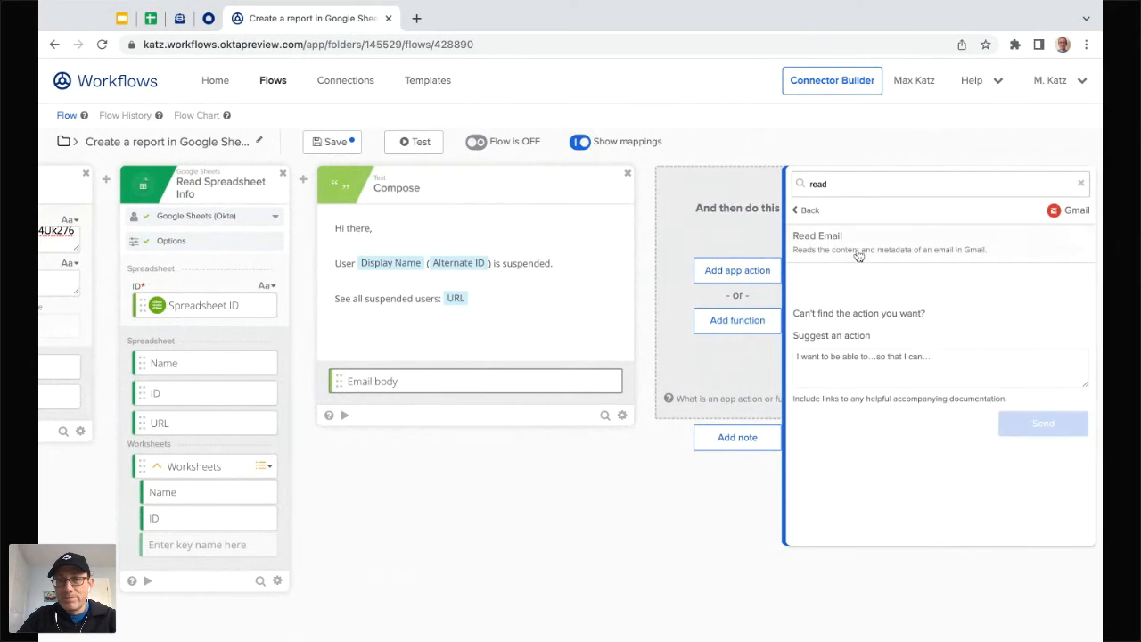
{"action": "key", "text": "BackSpace"}
{"action": "key", "text": "BackSpace"}
{"action": "key", "text": "BackSpace"}
{"action": "key", "text": "BackSpace"}
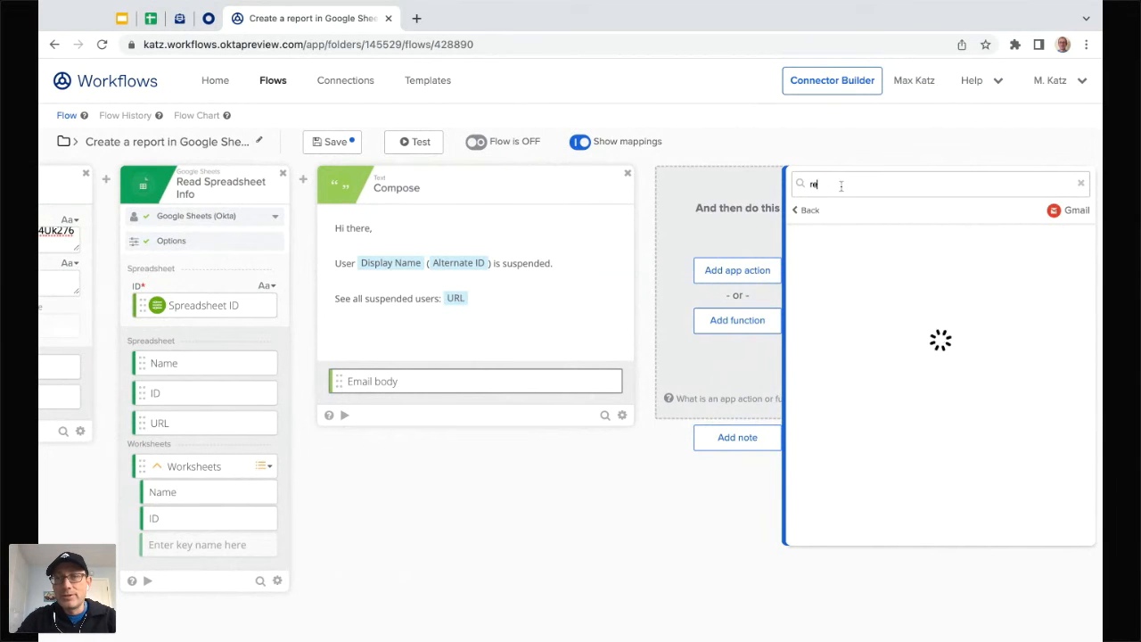
{"action": "type", "text": "se"}
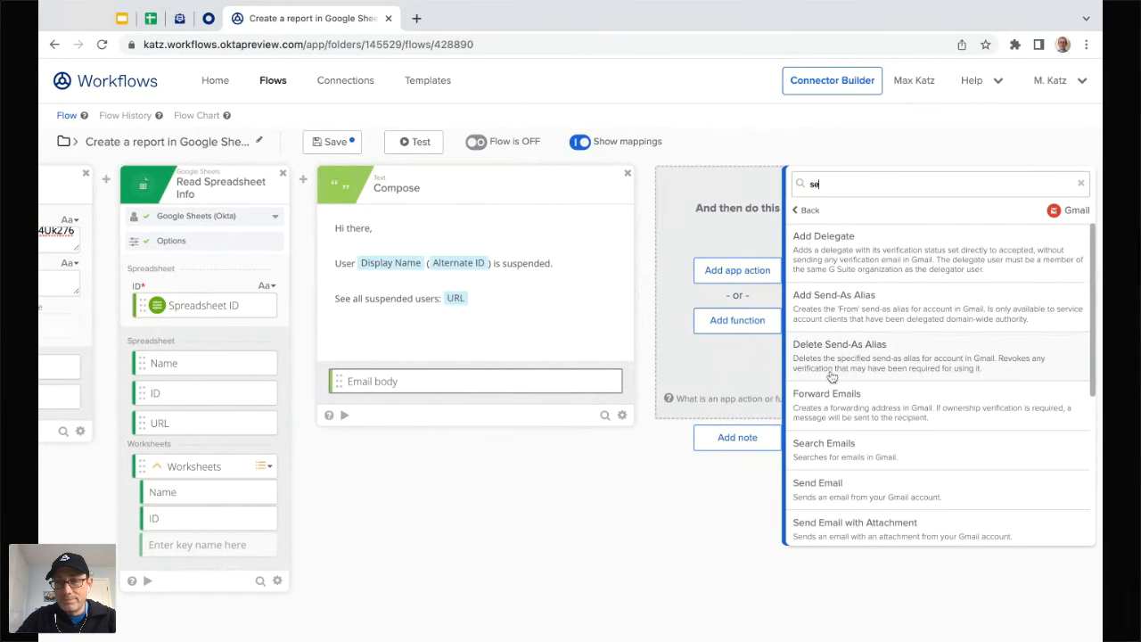
{"action": "left_click", "coordinate": [838, 486]}
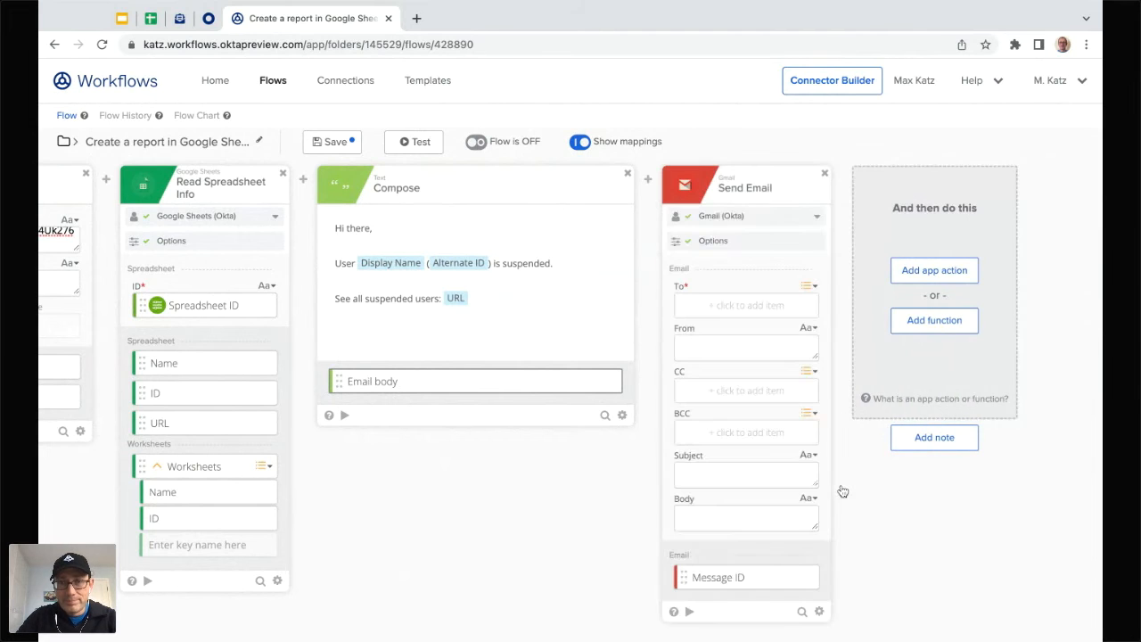
{"action": "left_click", "coordinate": [709, 309]}
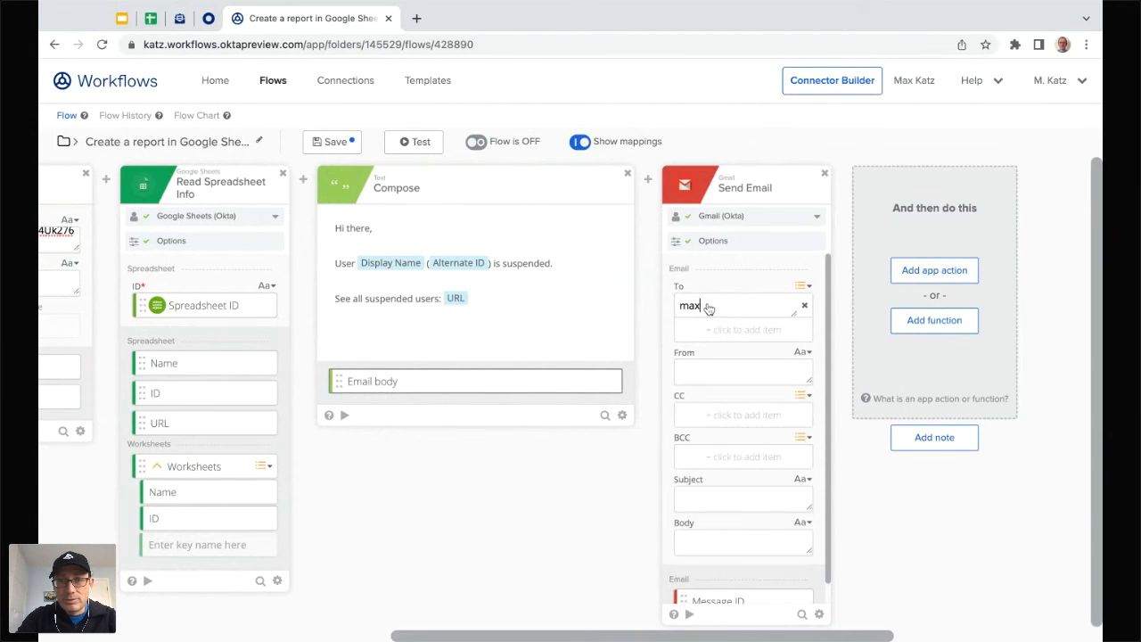
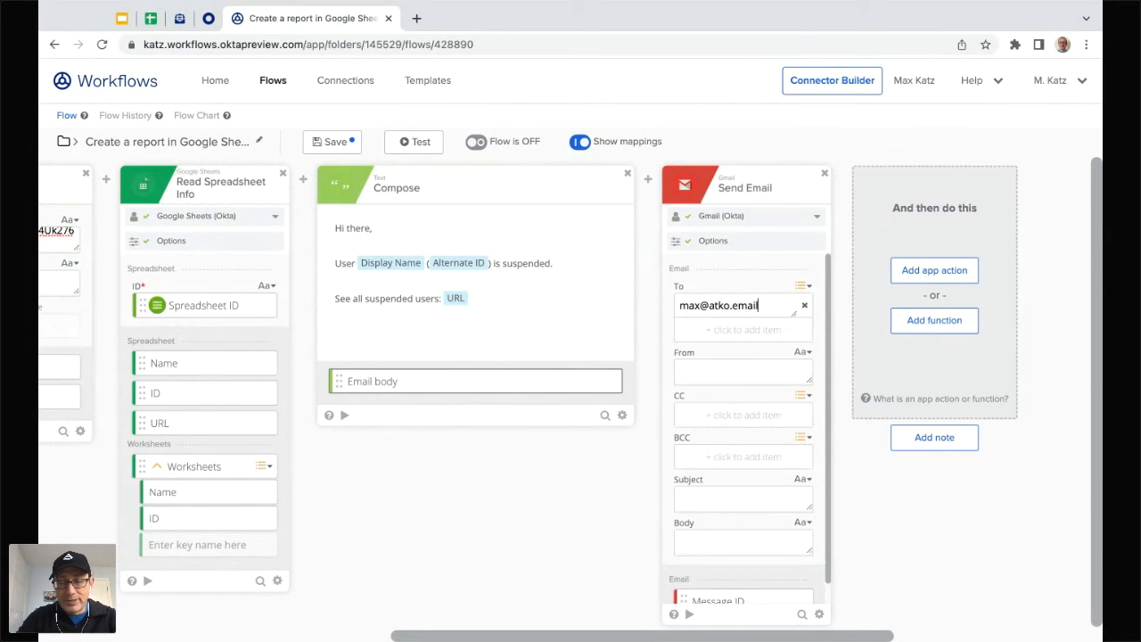
{"action": "scroll", "coordinate": [701, 412], "scroll_direction": "down", "scroll_amount": 1}
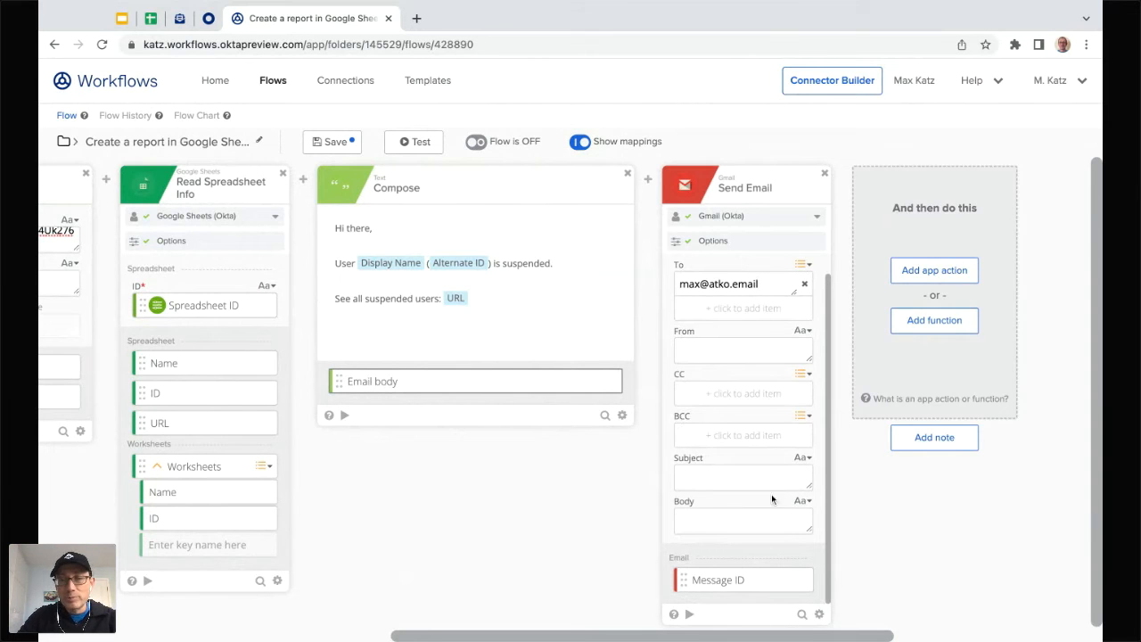
Step: Limit the Send Email card to To, Subject and Body by removing From, CC and BCC
{"action": "left_click", "coordinate": [819, 614]}
{"action": "left_click", "coordinate": [878, 568]}
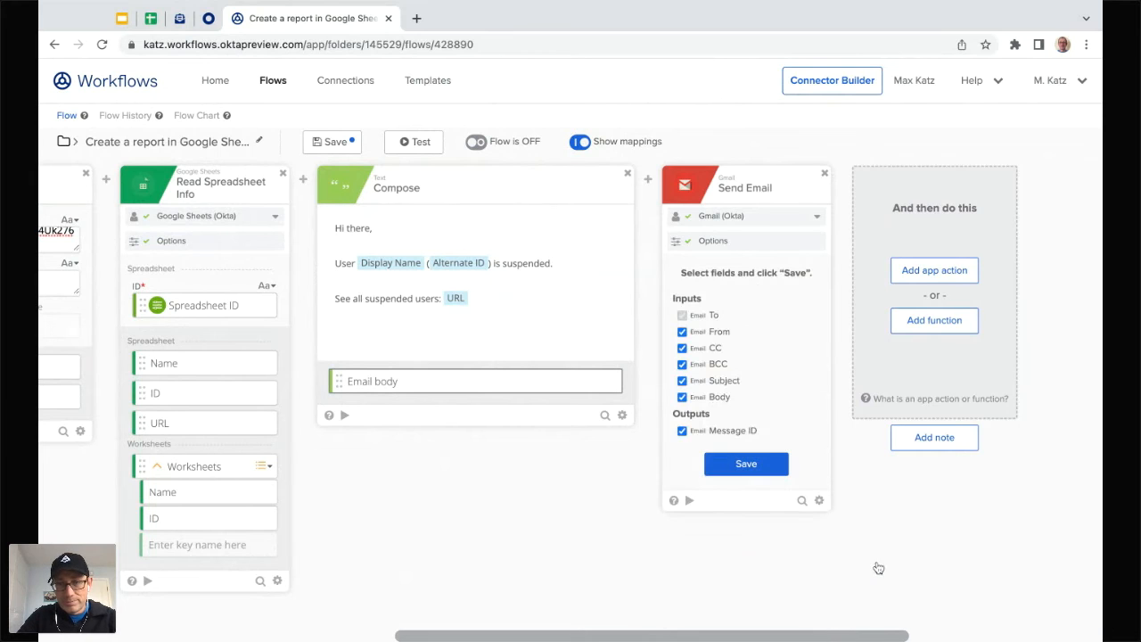
{"action": "left_click", "coordinate": [697, 335]}
{"action": "left_click", "coordinate": [701, 349]}
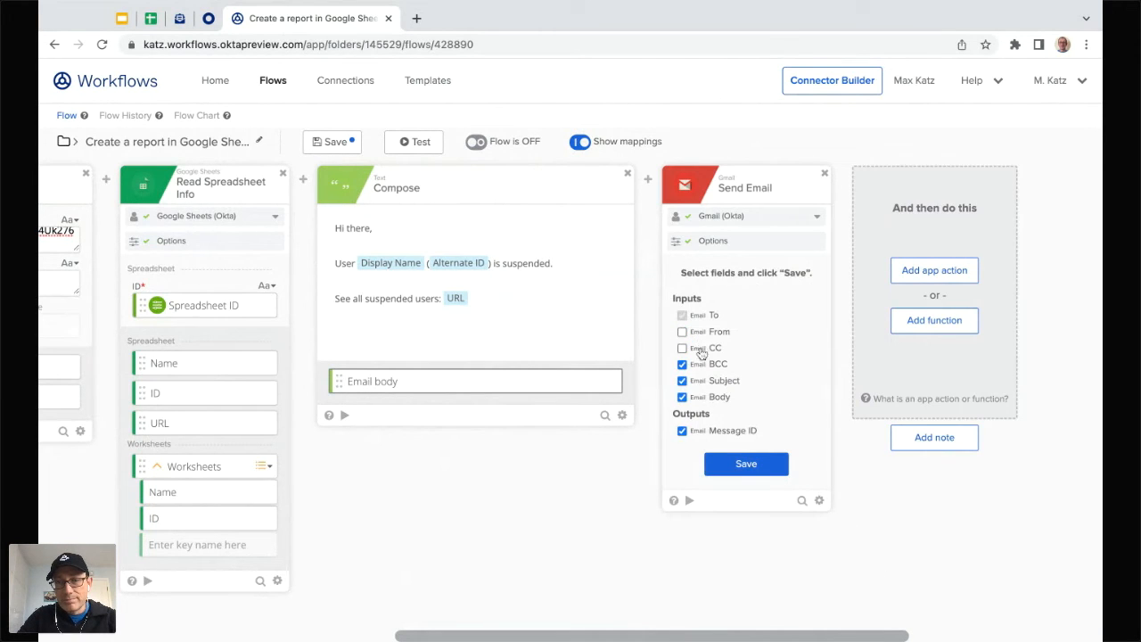
{"action": "left_click", "coordinate": [704, 366]}
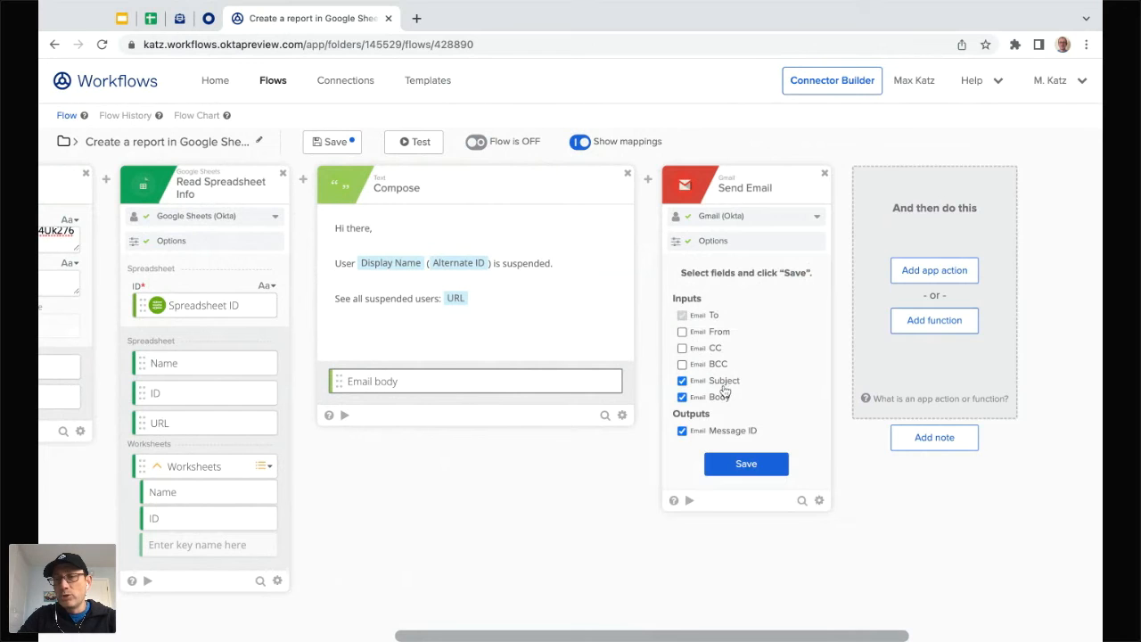
{"action": "left_click", "coordinate": [741, 465]}
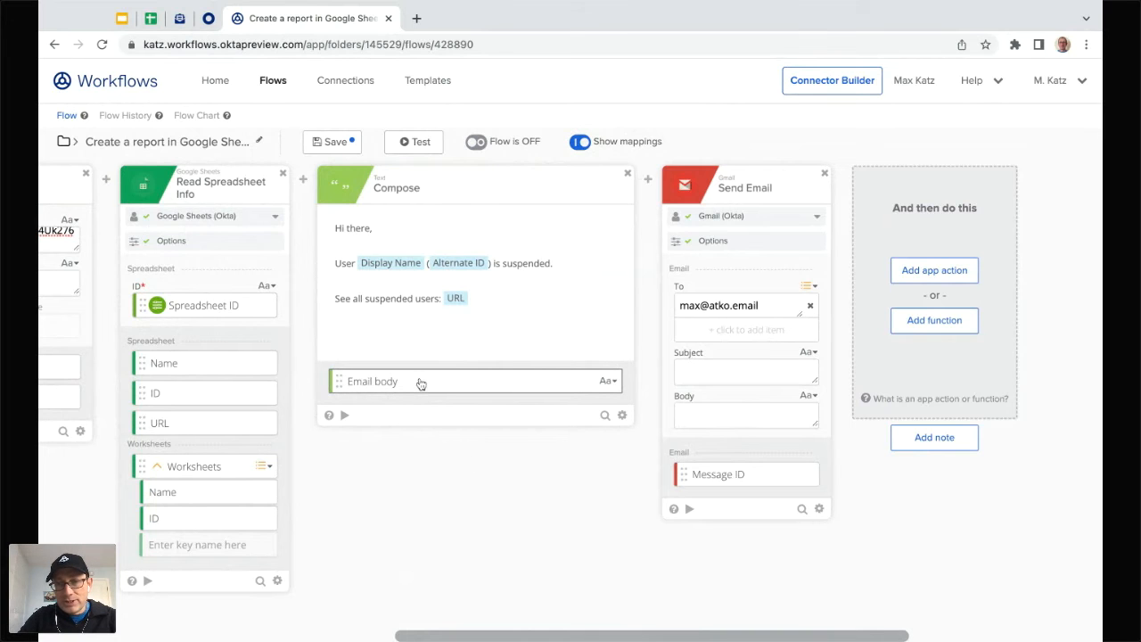
Step: Map Email body into Body and Email subject into Subject, fix the subject typo, and save
{"action": "left_click_drag", "start_coordinate": [420, 384], "coordinate": [744, 415]}
{"action": "scroll", "coordinate": [509, 538], "scroll_direction": "left", "scroll_amount": 4}
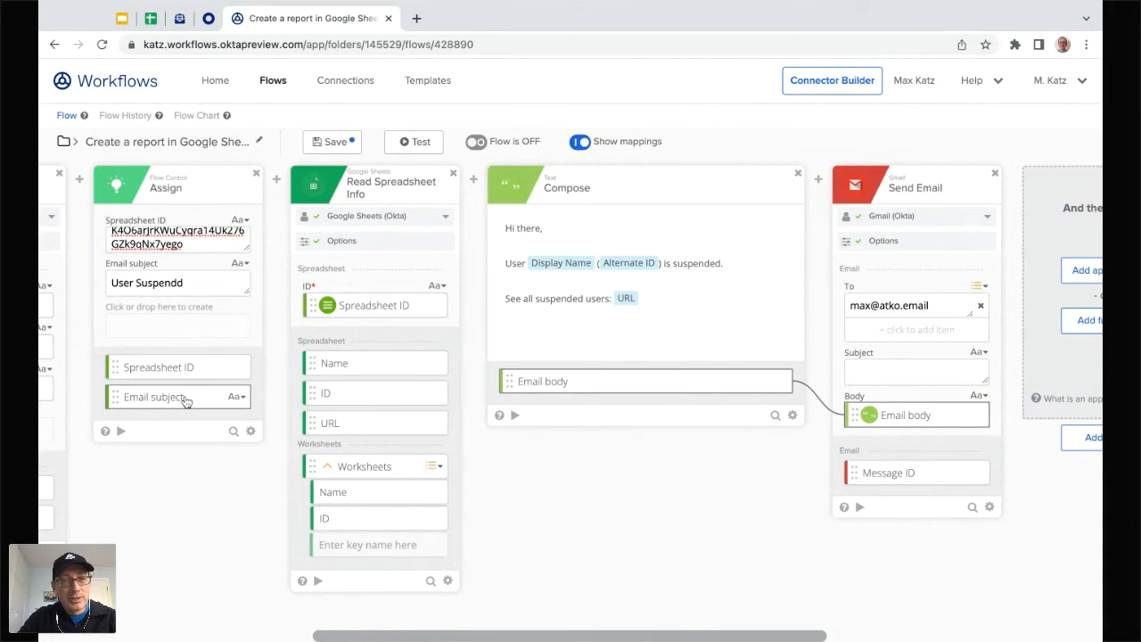
{"action": "left_click_drag", "start_coordinate": [185, 401], "coordinate": [911, 373]}
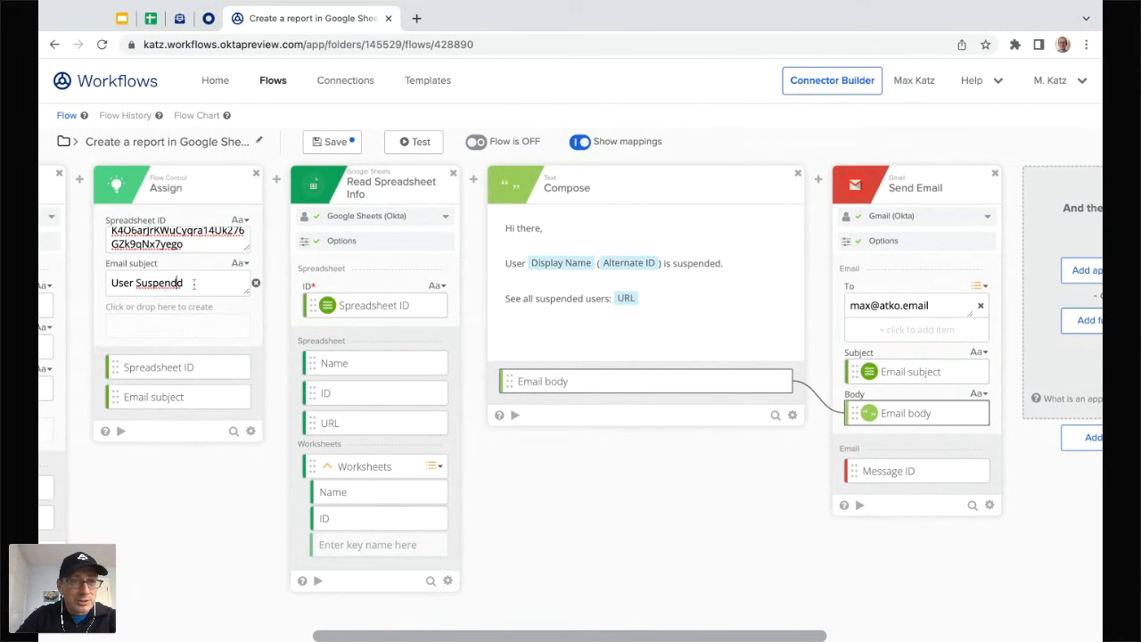
{"action": "type", "text": "e"}
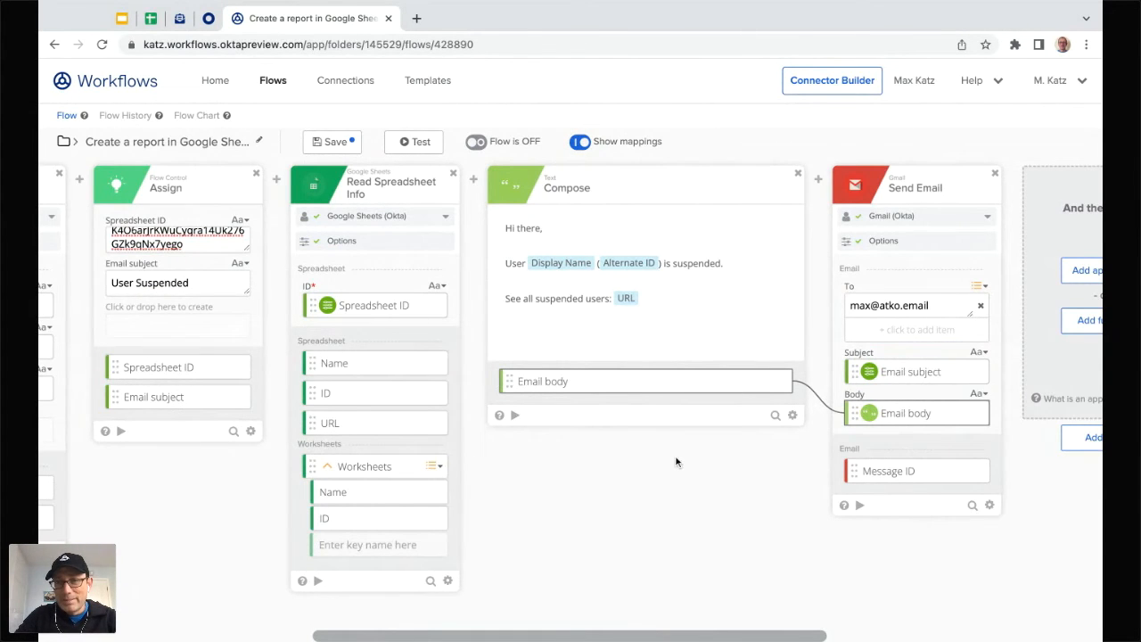
{"action": "scroll", "coordinate": [676, 462], "scroll_direction": "right", "scroll_amount": 2}
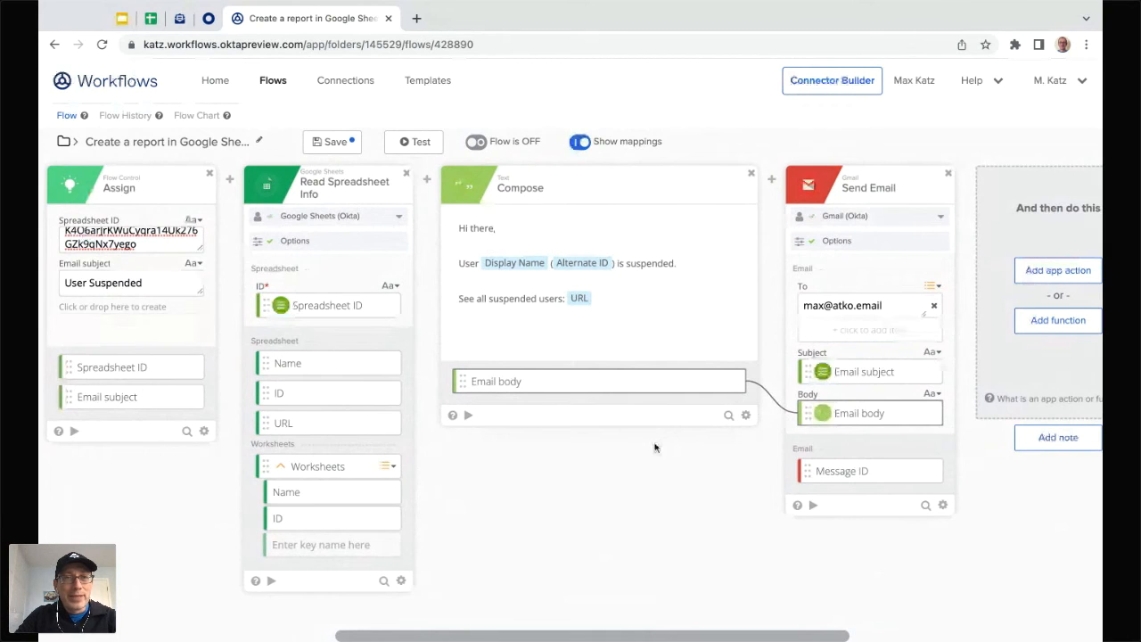
{"action": "left_click", "coordinate": [334, 146]}
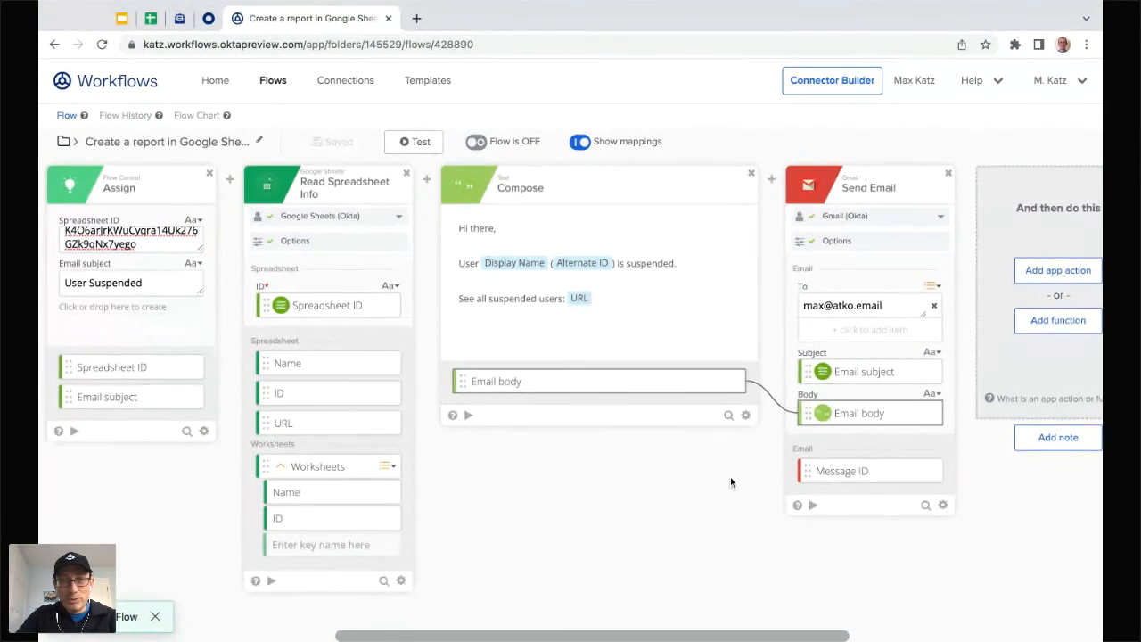
{"action": "scroll", "coordinate": [731, 482], "scroll_direction": "left", "scroll_amount": 10}
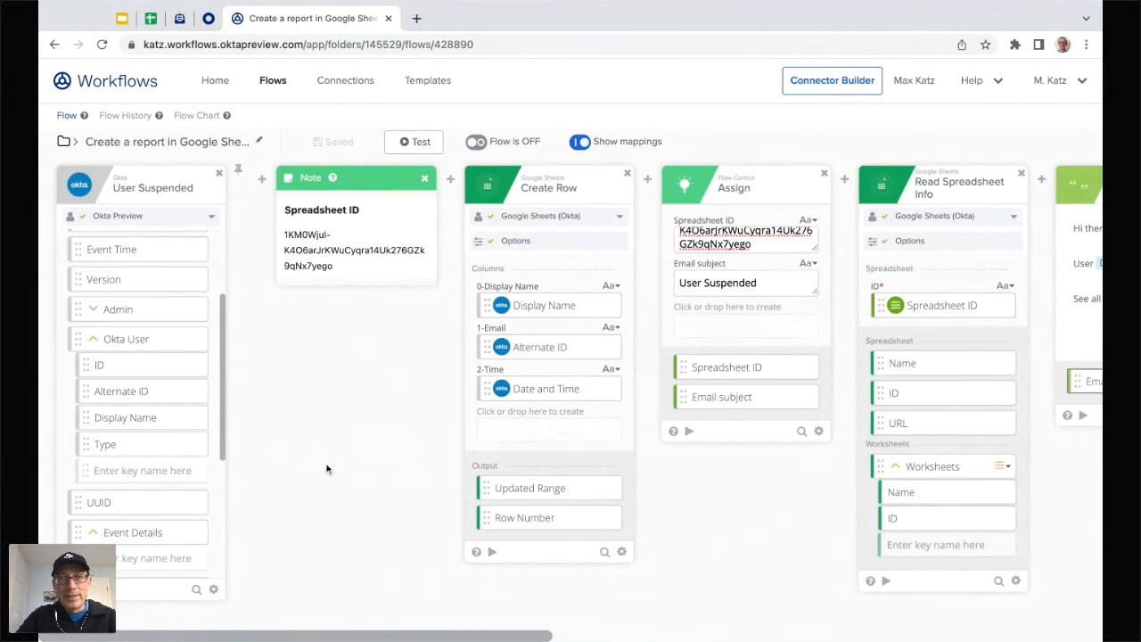
{"action": "scroll", "coordinate": [327, 470], "scroll_direction": "right", "scroll_amount": 2}
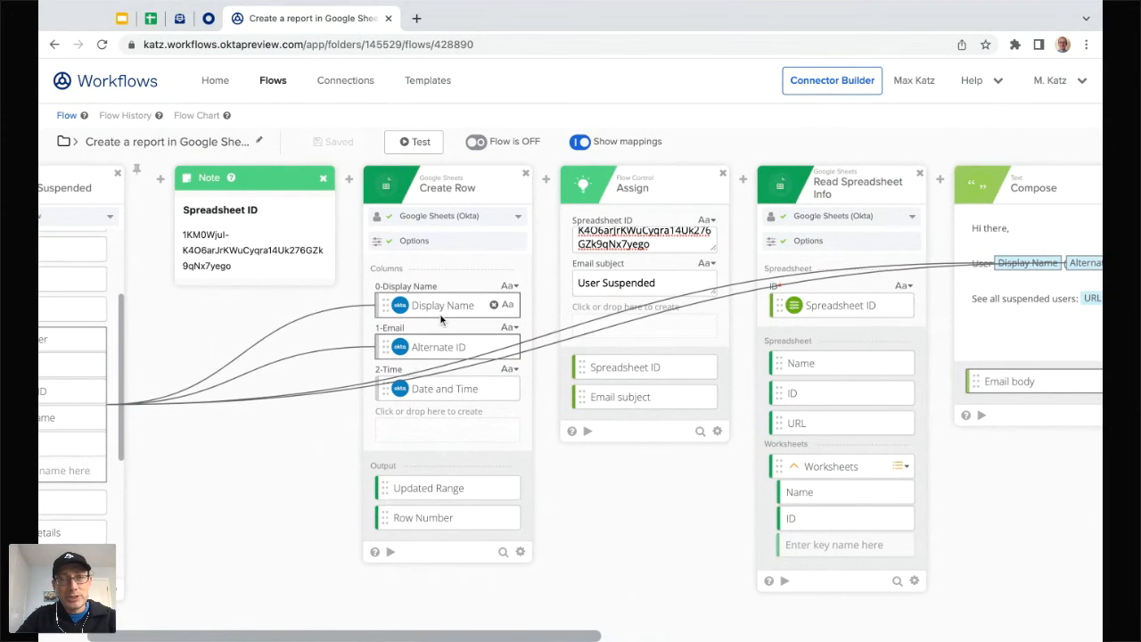
{"action": "scroll", "coordinate": [558, 519], "scroll_direction": "right", "scroll_amount": 2}
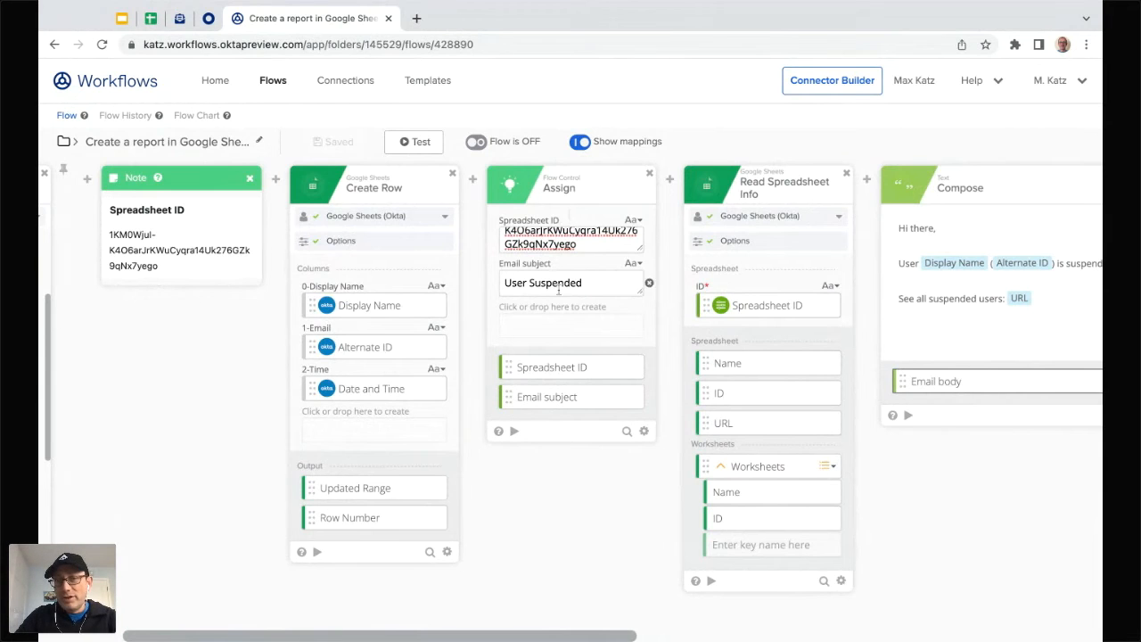
{"action": "scroll", "coordinate": [560, 462], "scroll_direction": "right", "scroll_amount": 3}
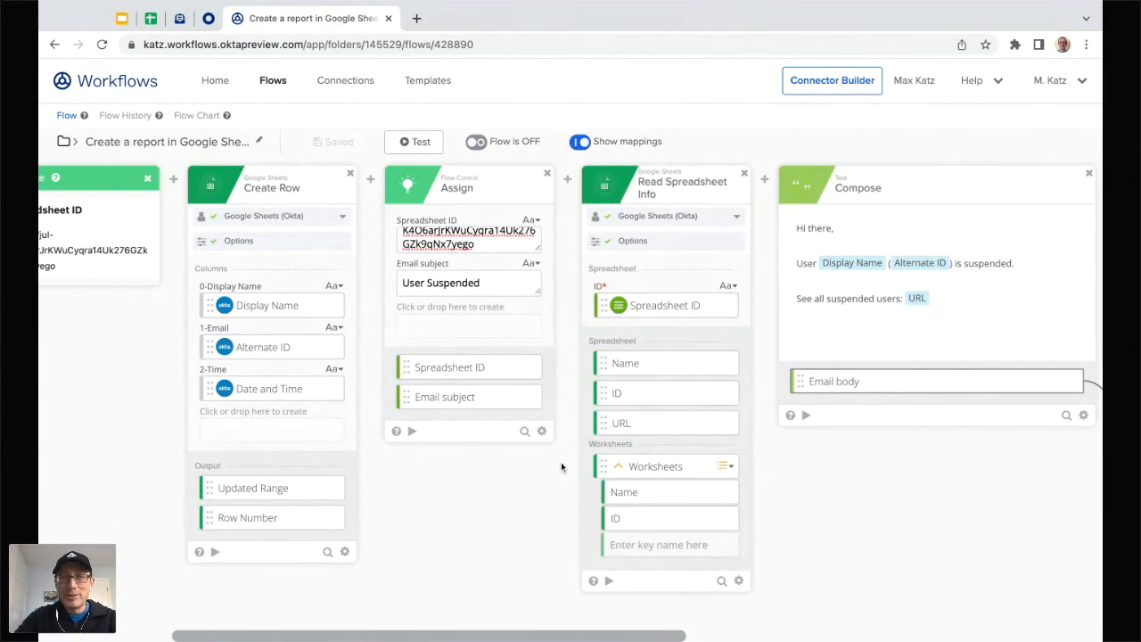
{"action": "scroll", "coordinate": [588, 355], "scroll_direction": "right", "scroll_amount": 3}
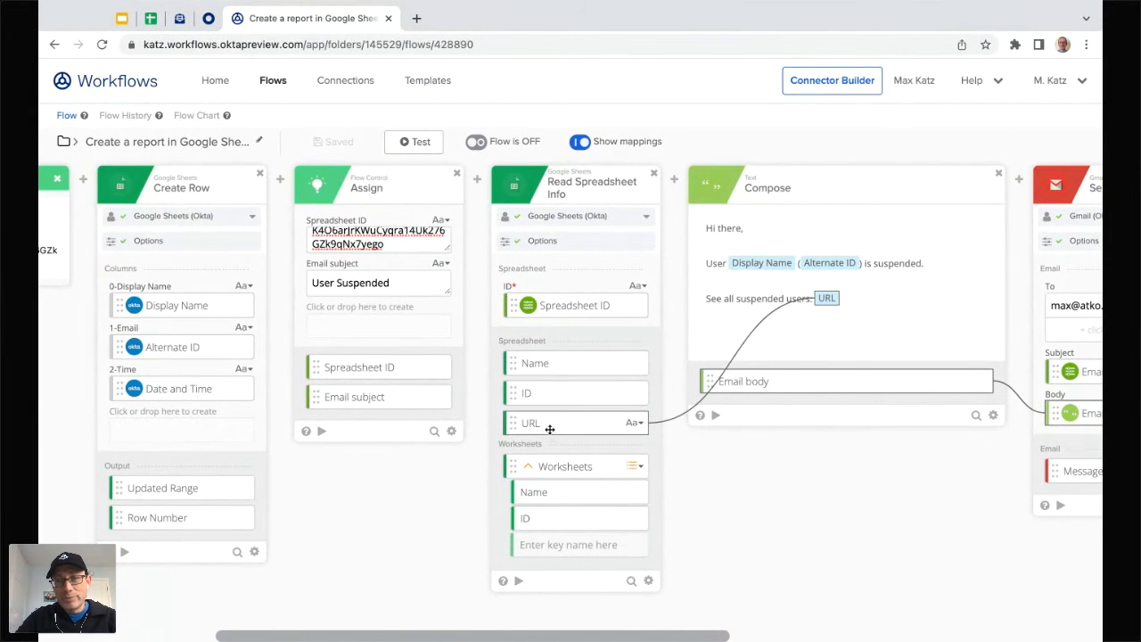
{"action": "scroll", "coordinate": [724, 470], "scroll_direction": "right", "scroll_amount": 5}
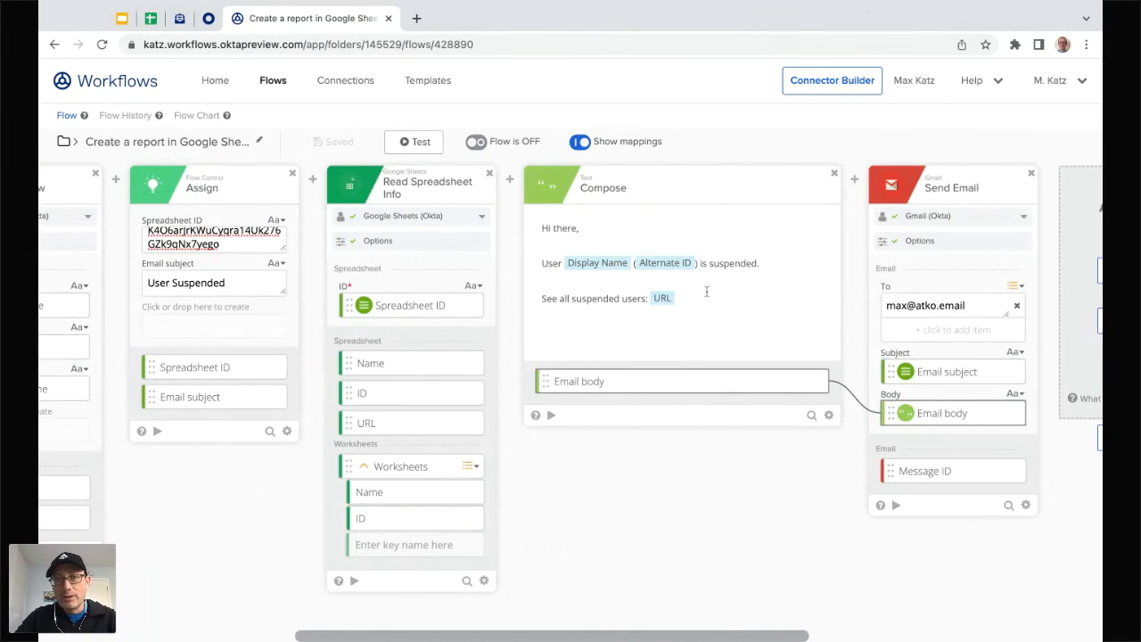
{"action": "scroll", "coordinate": [734, 526], "scroll_direction": "right", "scroll_amount": 4}
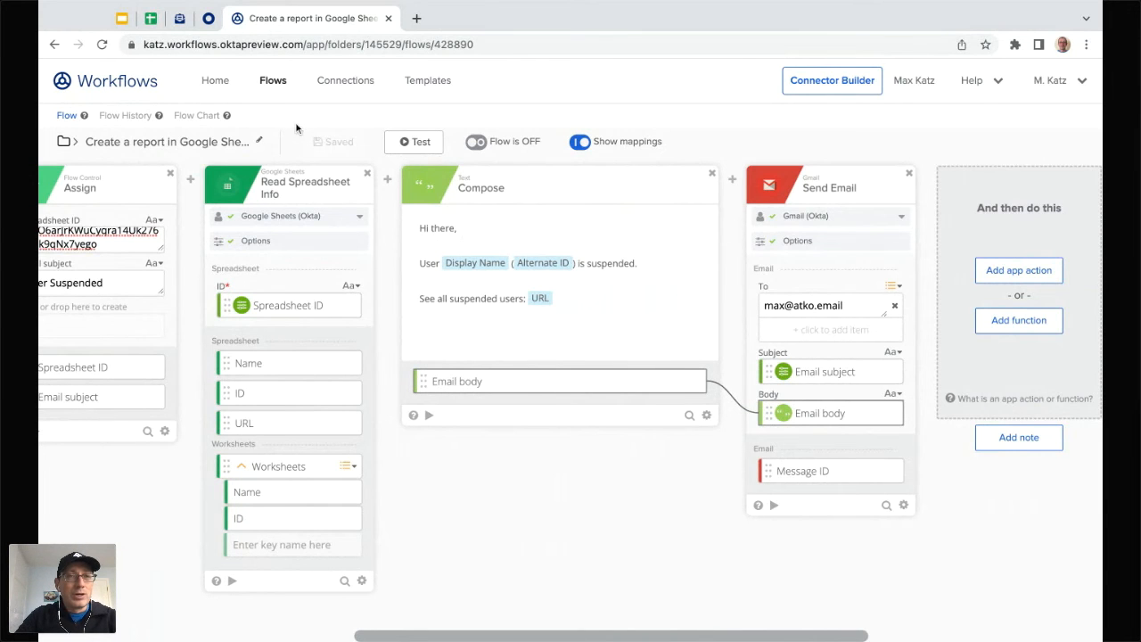
Step: Turn the flow on, then check the empty inbox, report sheet and reloaded Okta People page
{"action": "left_click", "coordinate": [478, 143]}
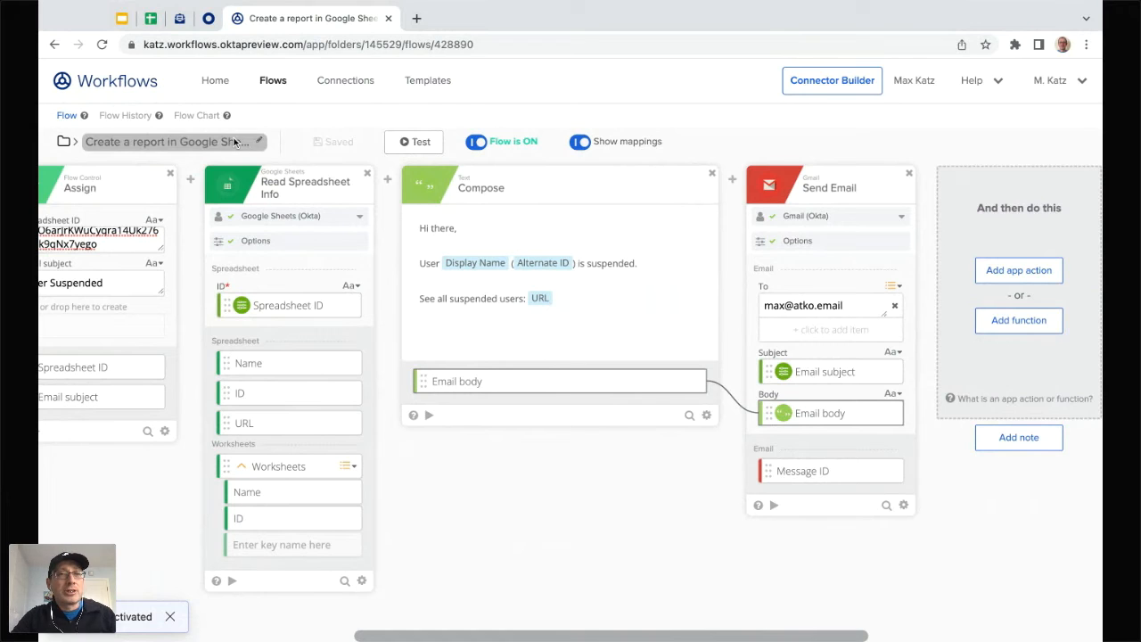
{"action": "left_click", "coordinate": [179, 18]}
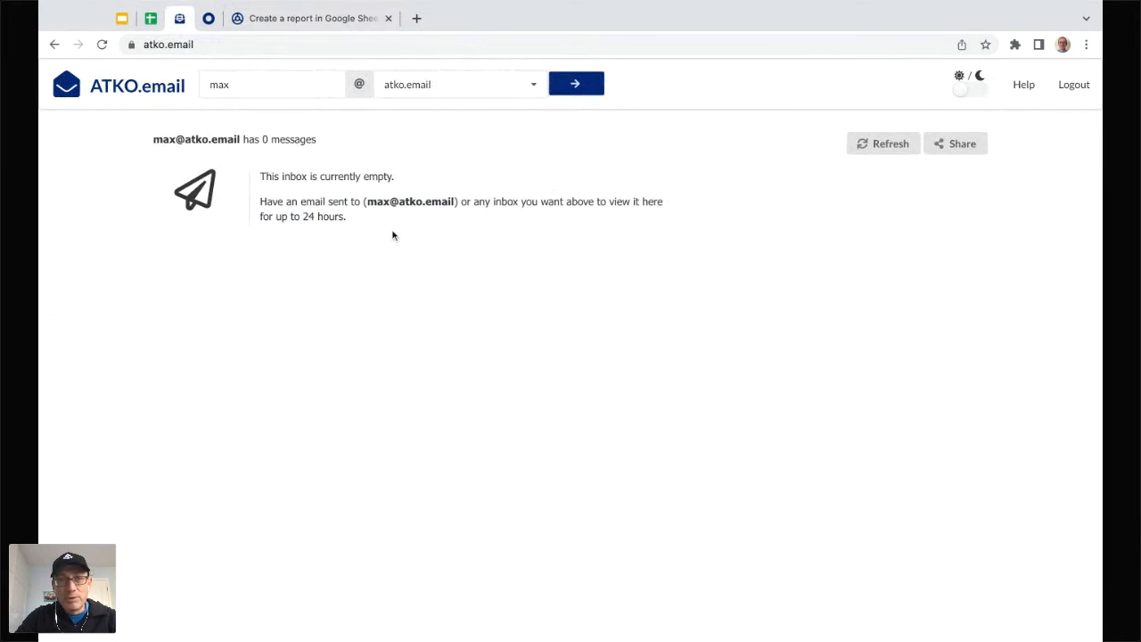
{"action": "left_click", "coordinate": [151, 18]}
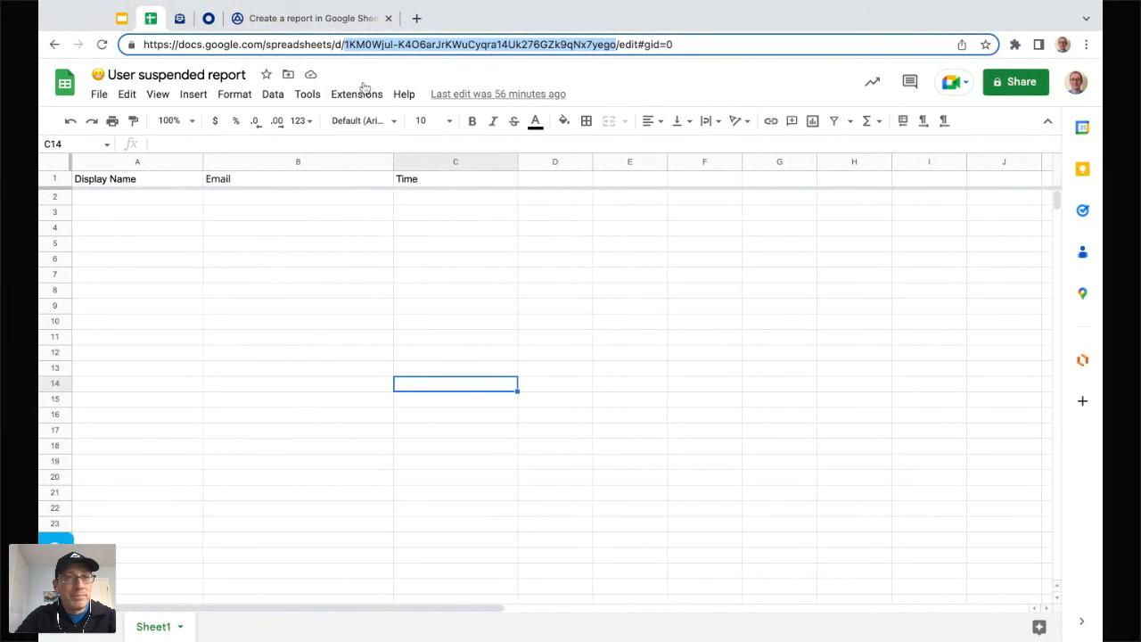
{"action": "left_click", "coordinate": [209, 18]}
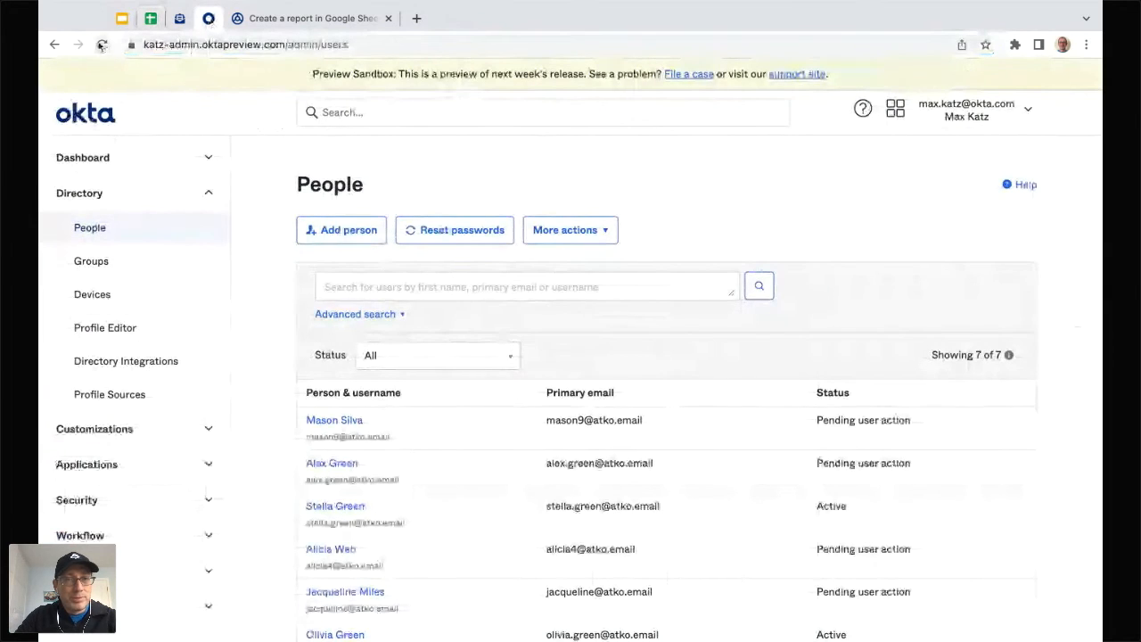
{"action": "left_click", "coordinate": [101, 44]}
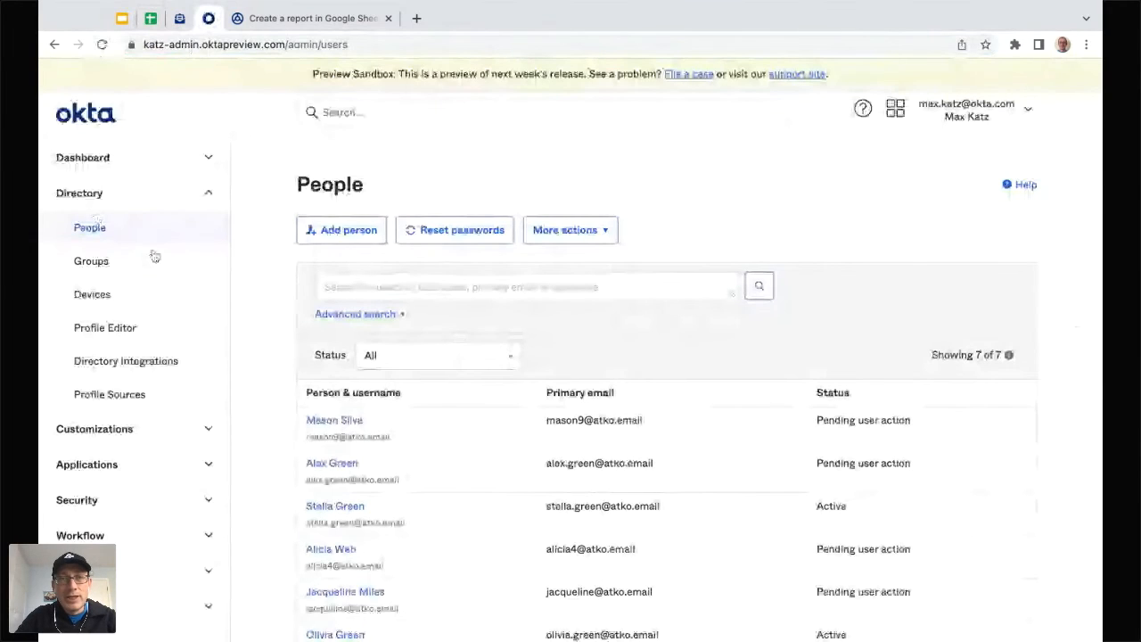
Step: Check that Flow History shows no executions, then return to the Okta People list
{"action": "left_click", "coordinate": [338, 19]}
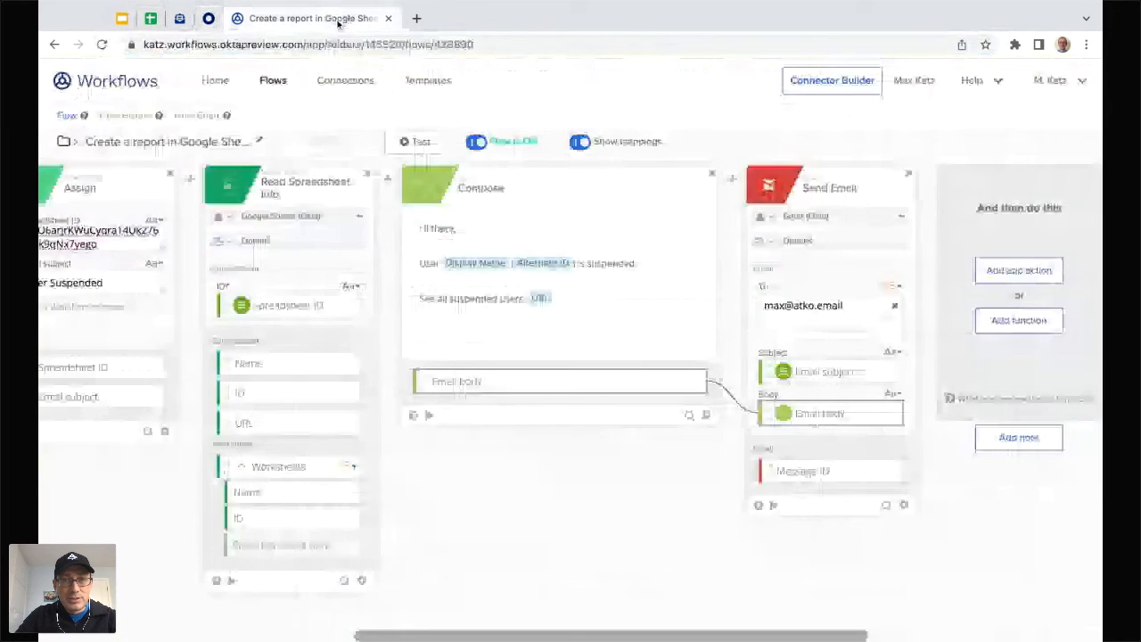
{"action": "left_click", "coordinate": [124, 116]}
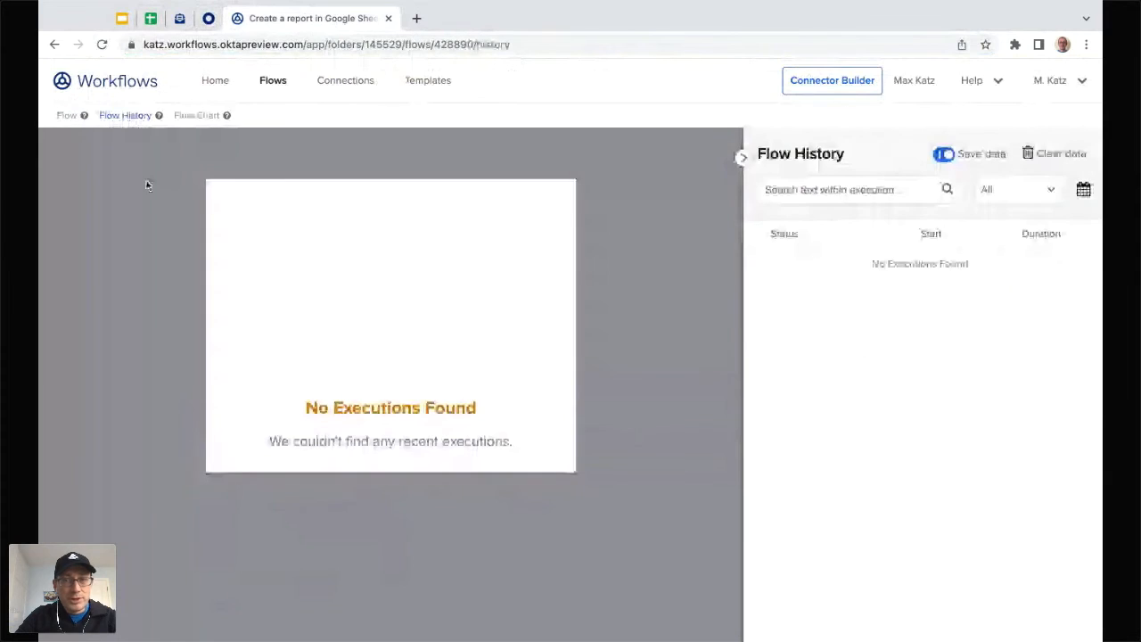
{"action": "left_click", "coordinate": [208, 18]}
{"action": "scroll", "coordinate": [485, 363], "scroll_direction": "down", "scroll_amount": 1}
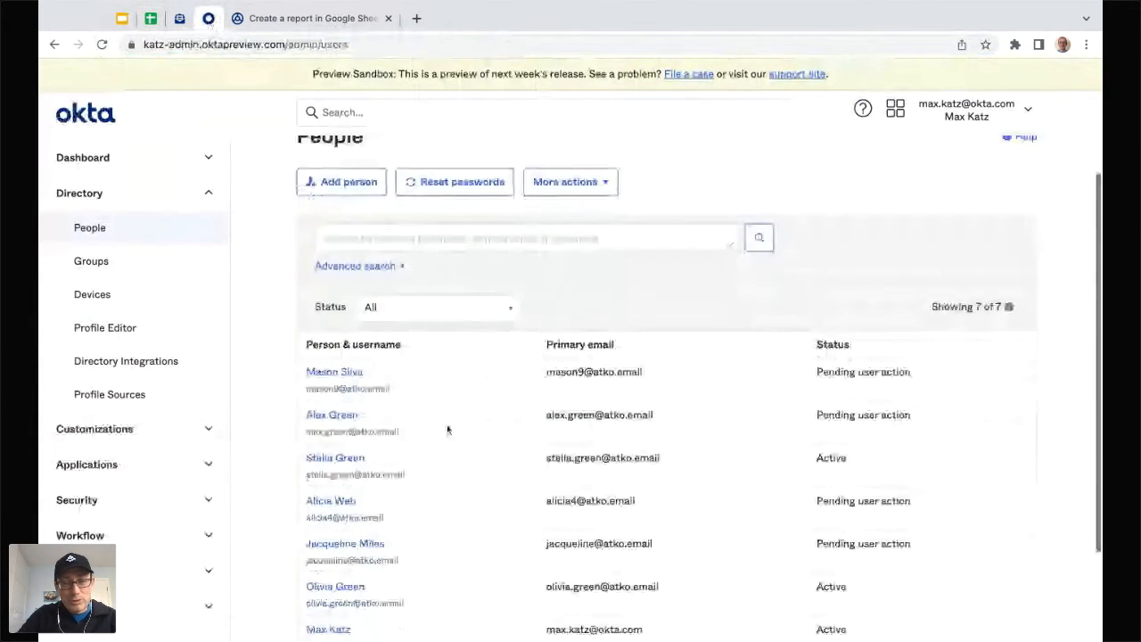
Step: Suspend the pending test user via More Actions, then return to People and Workflows
{"action": "left_click", "coordinate": [341, 375]}
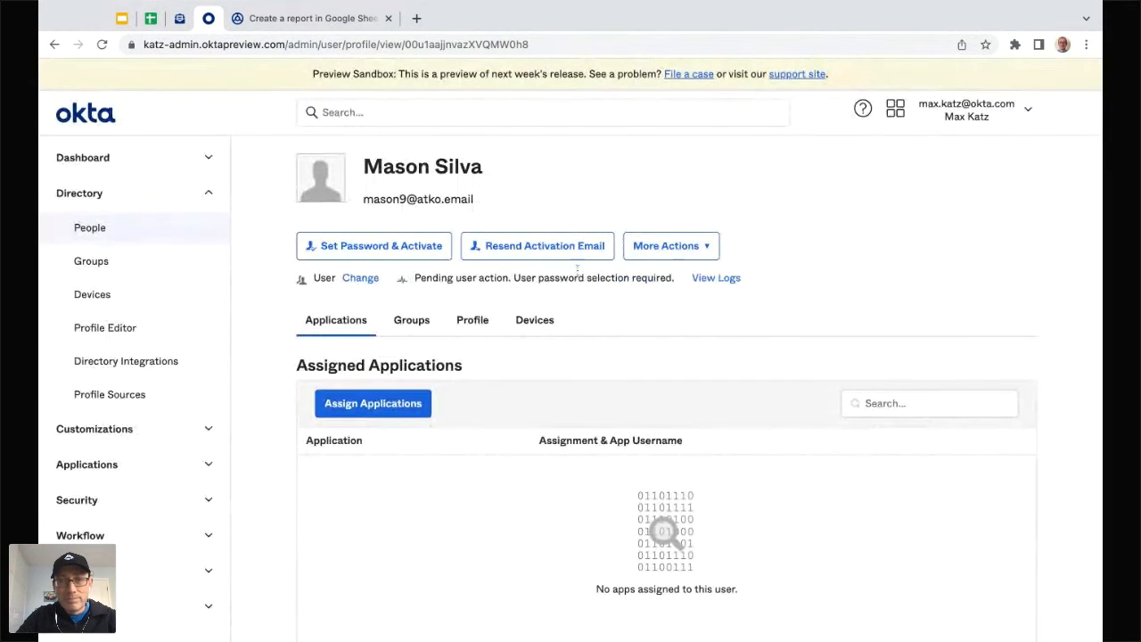
{"action": "left_click", "coordinate": [706, 245]}
{"action": "left_click", "coordinate": [677, 310]}
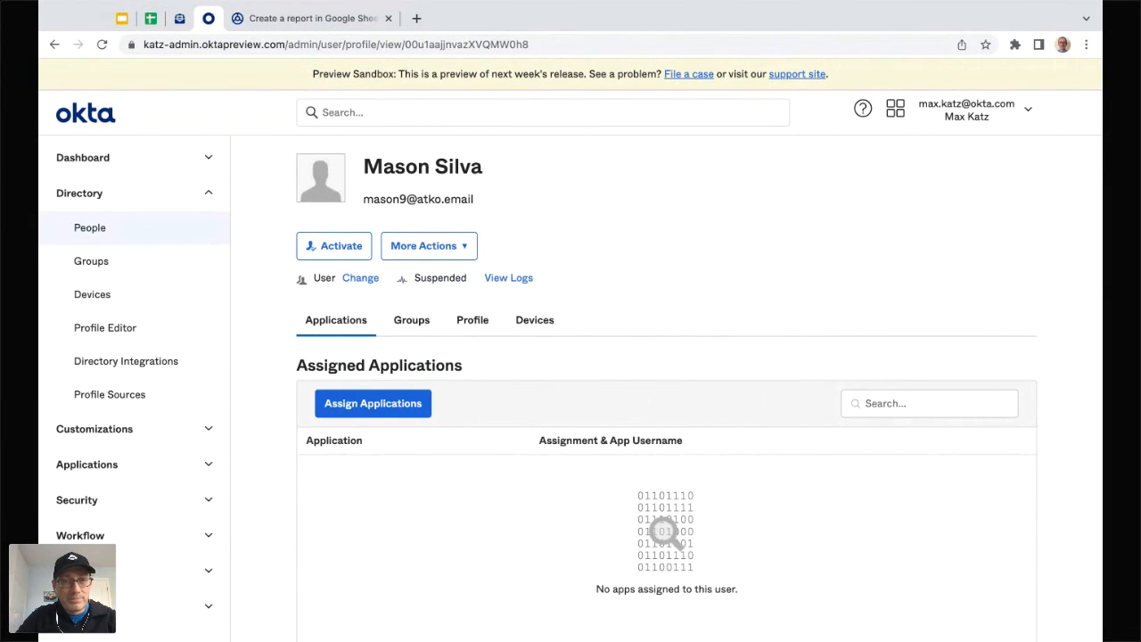
{"action": "left_click", "coordinate": [116, 231]}
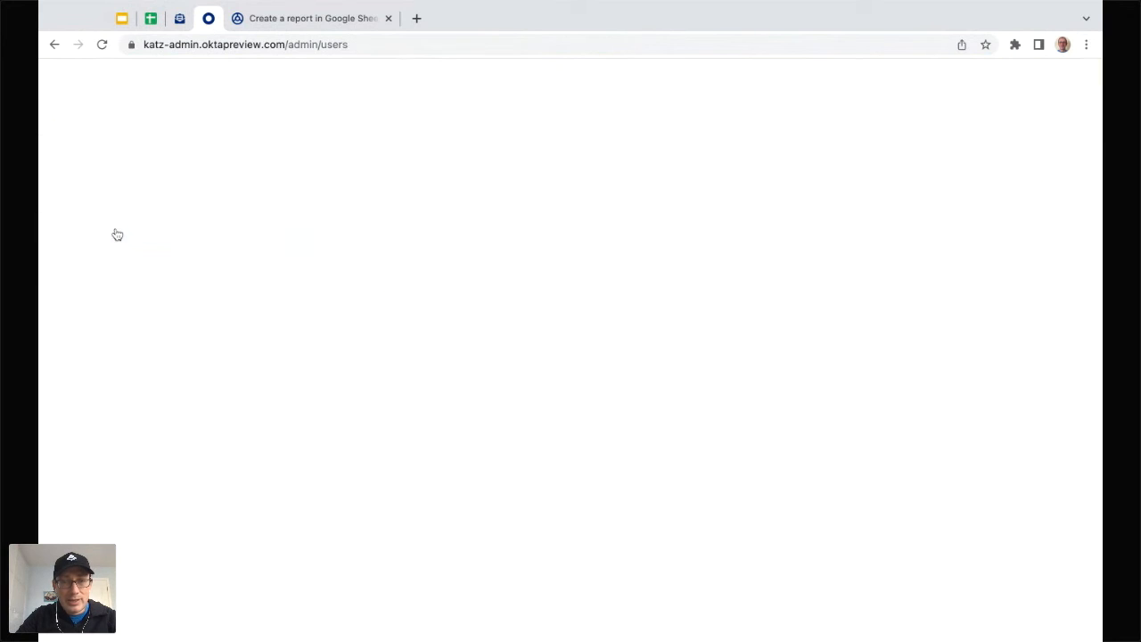
{"action": "left_click", "coordinate": [334, 20]}
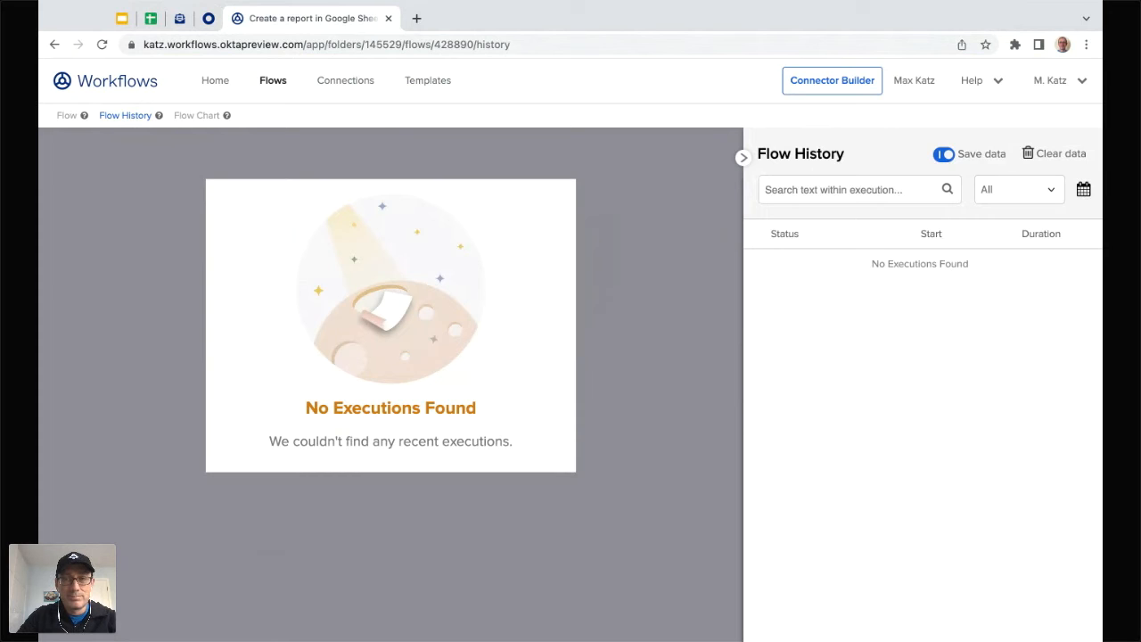
Step: Reload the flow's execution history, still empty, then go back to the admin People list
{"action": "left_click", "coordinate": [66, 116]}
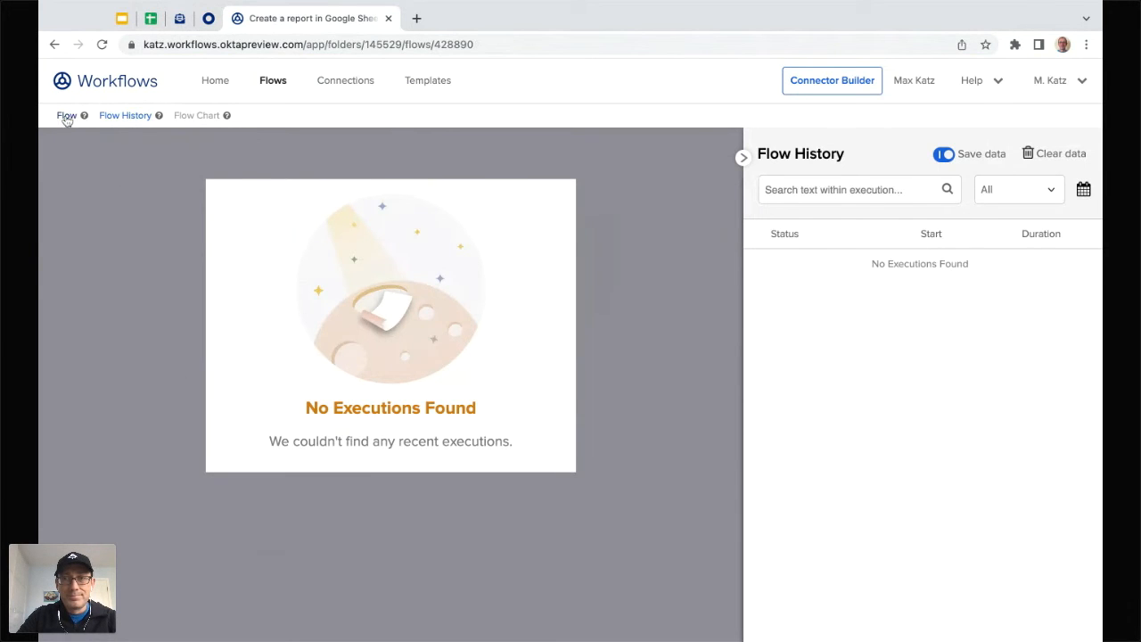
{"action": "left_click", "coordinate": [125, 116]}
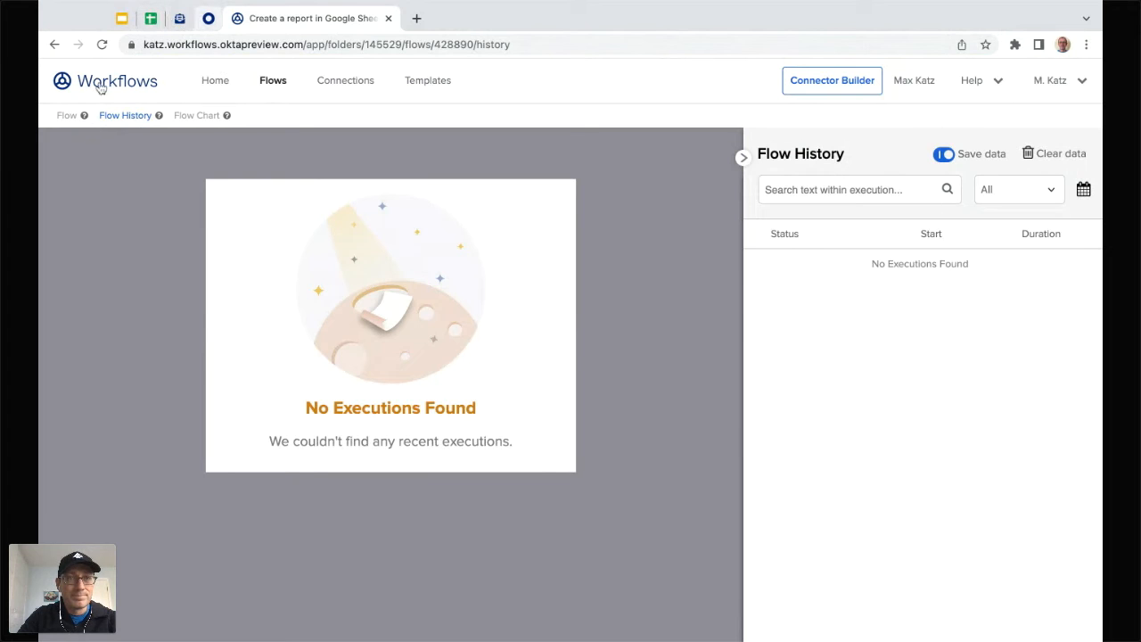
{"action": "left_click", "coordinate": [102, 44]}
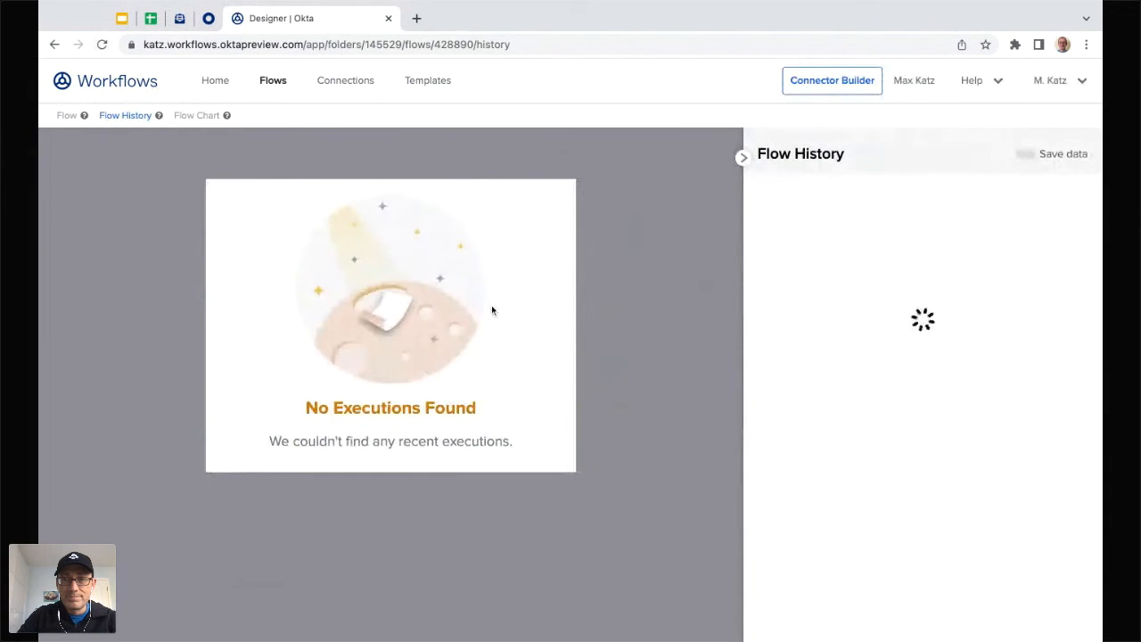
{"action": "left_click", "coordinate": [208, 18]}
{"action": "scroll", "coordinate": [413, 290], "scroll_direction": "down", "scroll_amount": 1}
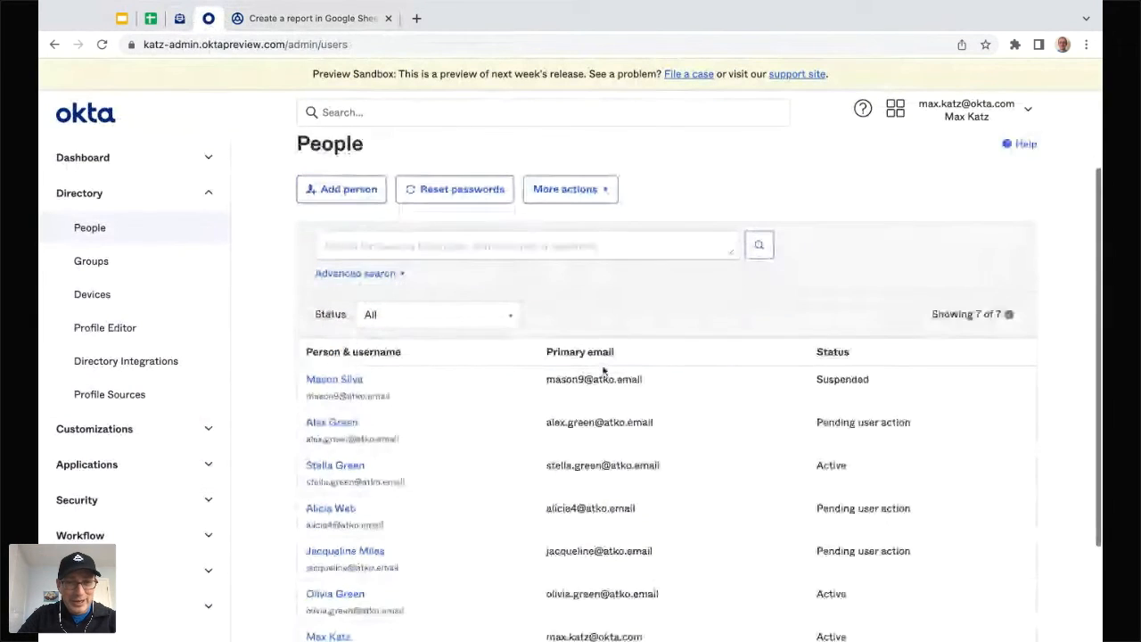
Step: Suspend the second pending user and check Flow History for the new successful run
{"action": "left_click", "coordinate": [331, 424]}
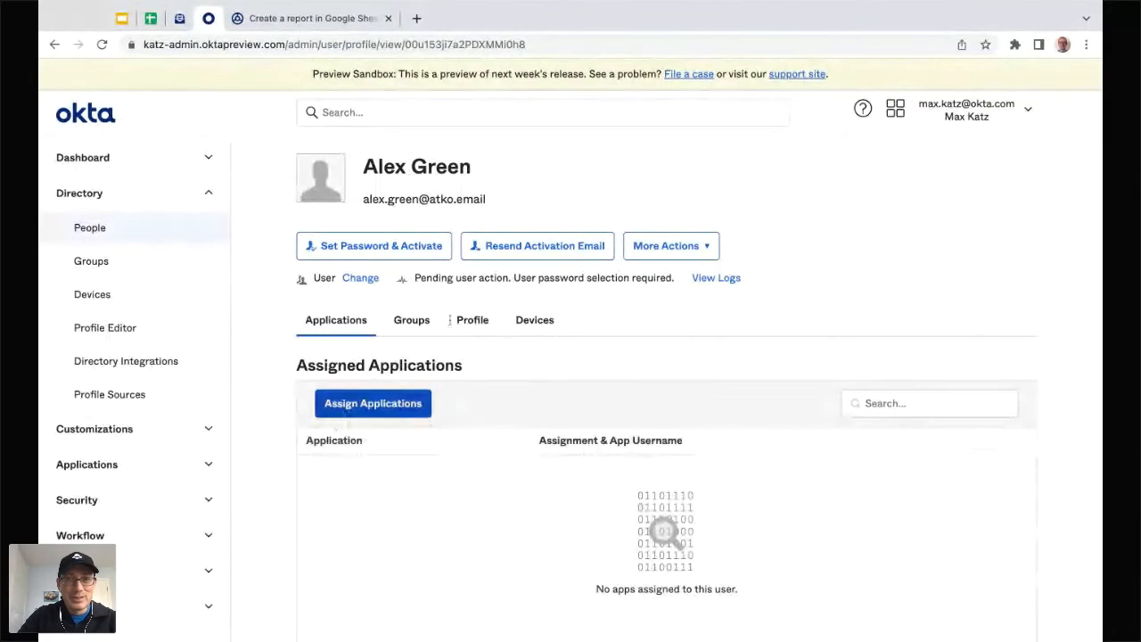
{"action": "left_click", "coordinate": [706, 249]}
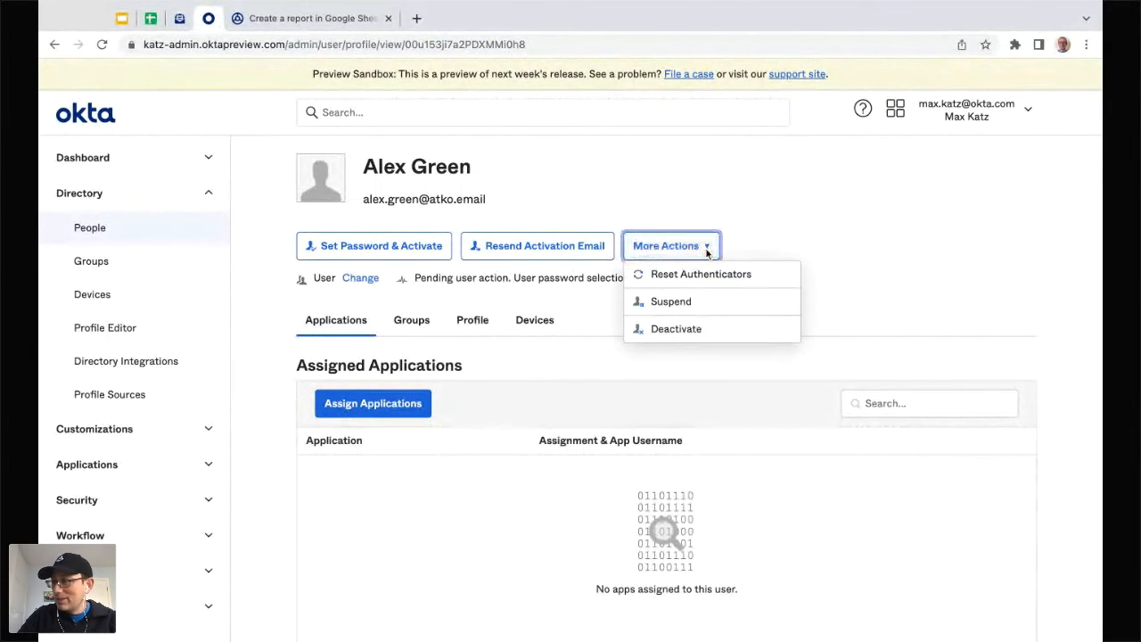
{"action": "left_click", "coordinate": [660, 304]}
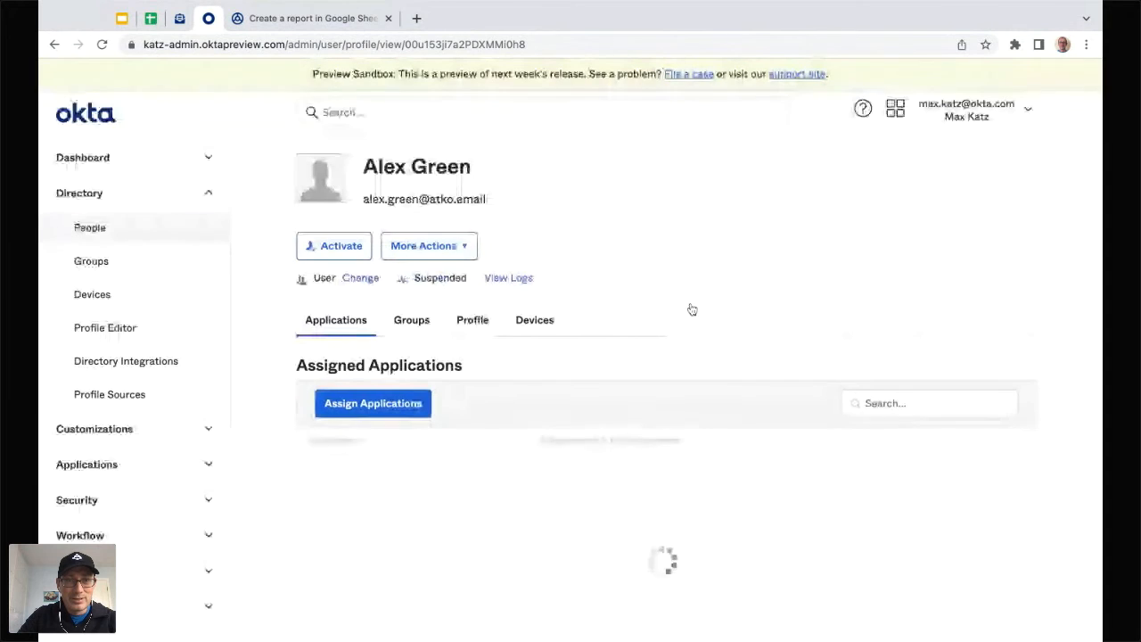
{"action": "left_click", "coordinate": [326, 21]}
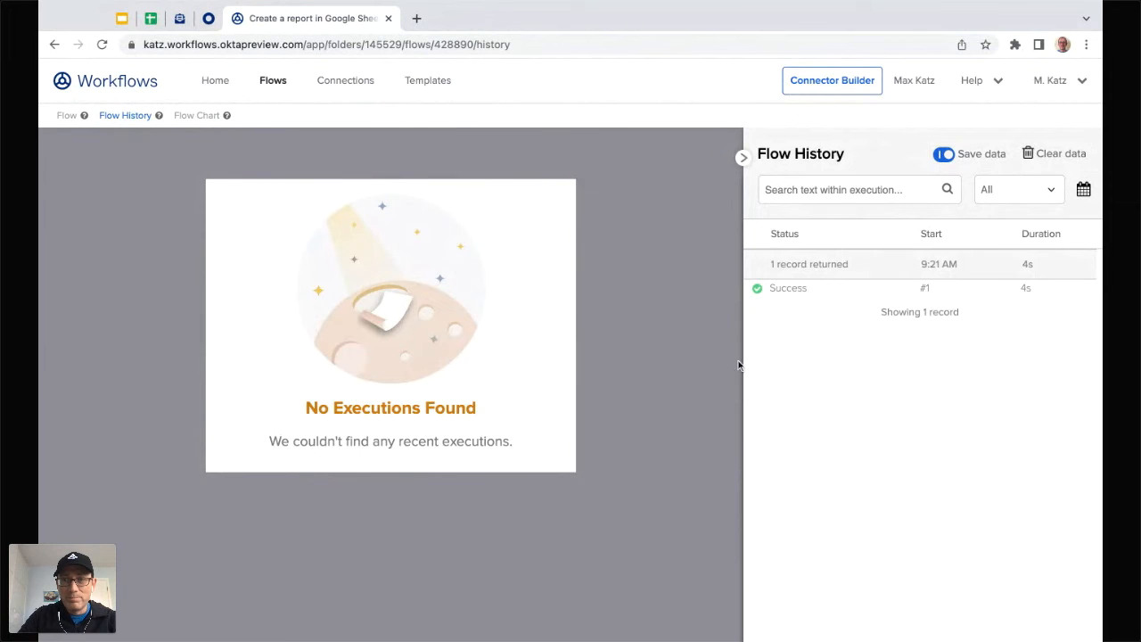
Step: Inspect the successful execution's card data and the new rows in the report sheet
{"action": "left_click", "coordinate": [788, 292]}
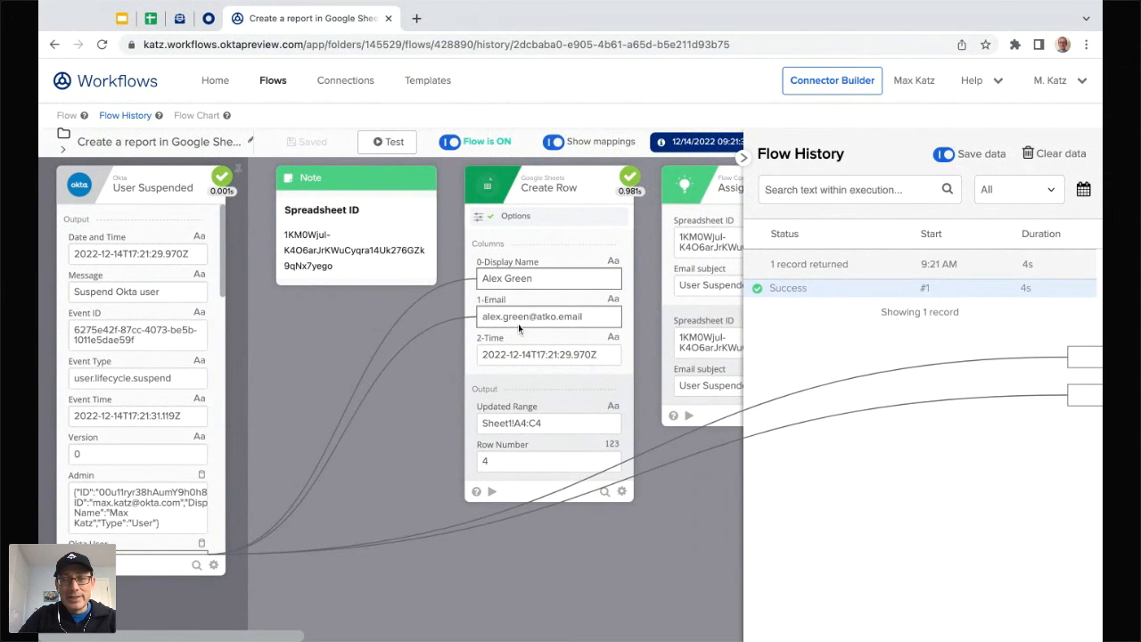
{"action": "scroll", "coordinate": [332, 447], "scroll_direction": "right", "scroll_amount": 5}
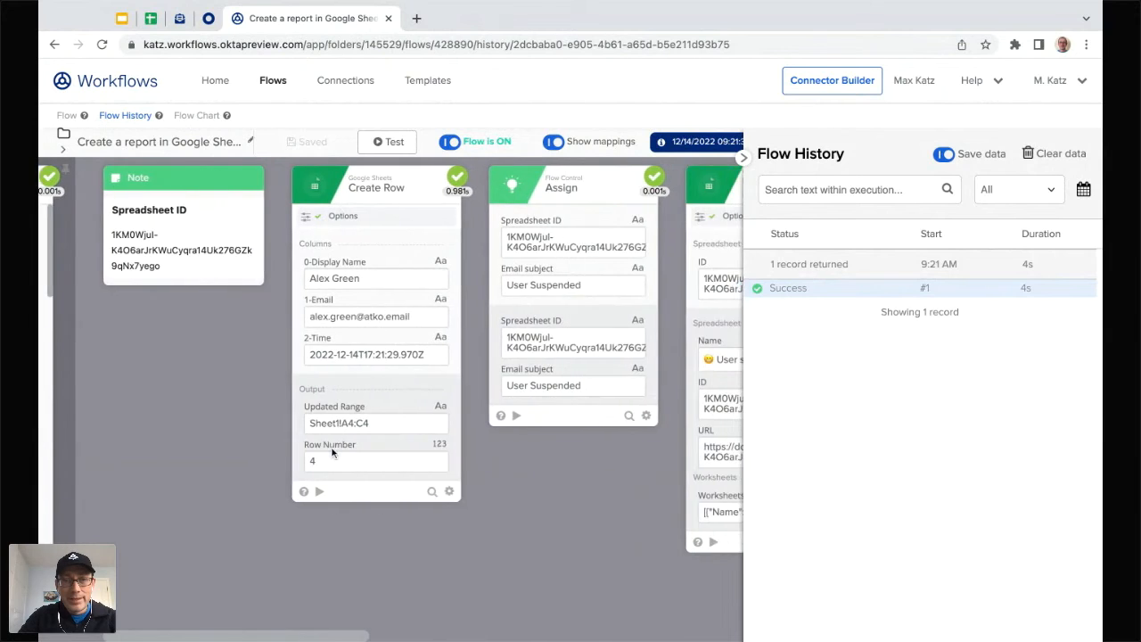
{"action": "scroll", "coordinate": [332, 448], "scroll_direction": "right", "scroll_amount": 3}
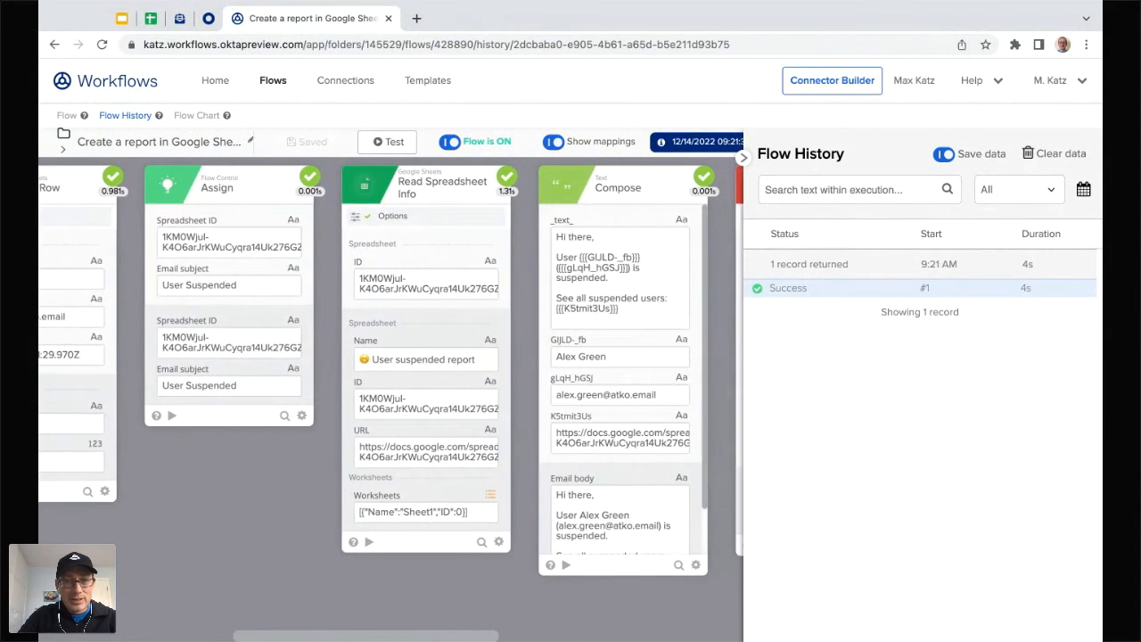
{"action": "scroll", "coordinate": [362, 406], "scroll_direction": "right", "scroll_amount": 1}
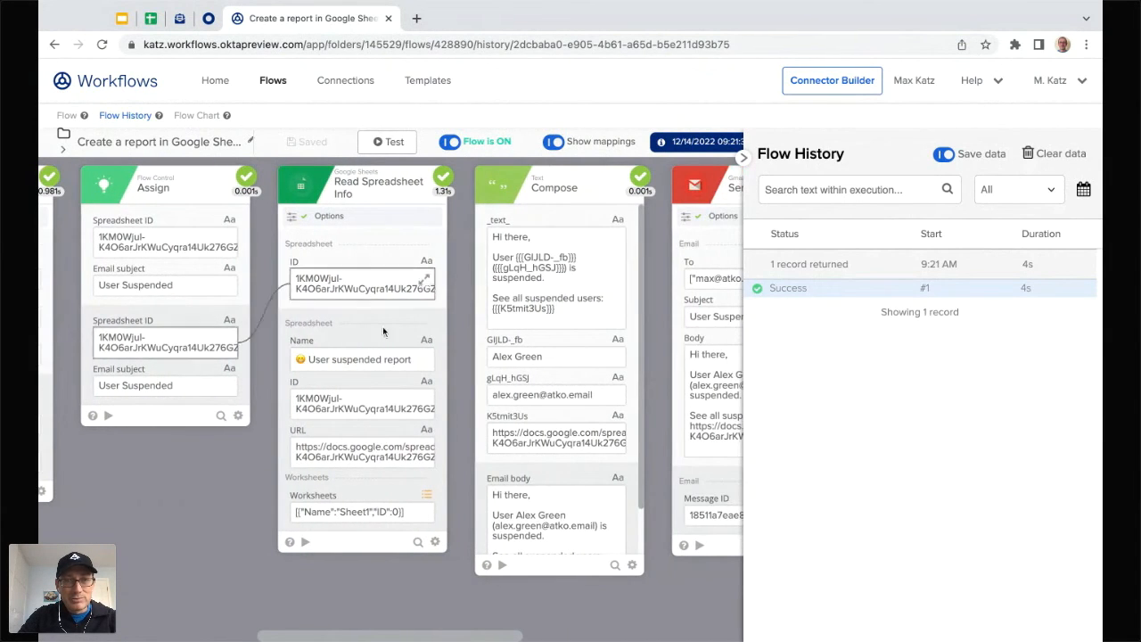
{"action": "scroll", "coordinate": [355, 477], "scroll_direction": "right", "scroll_amount": 2}
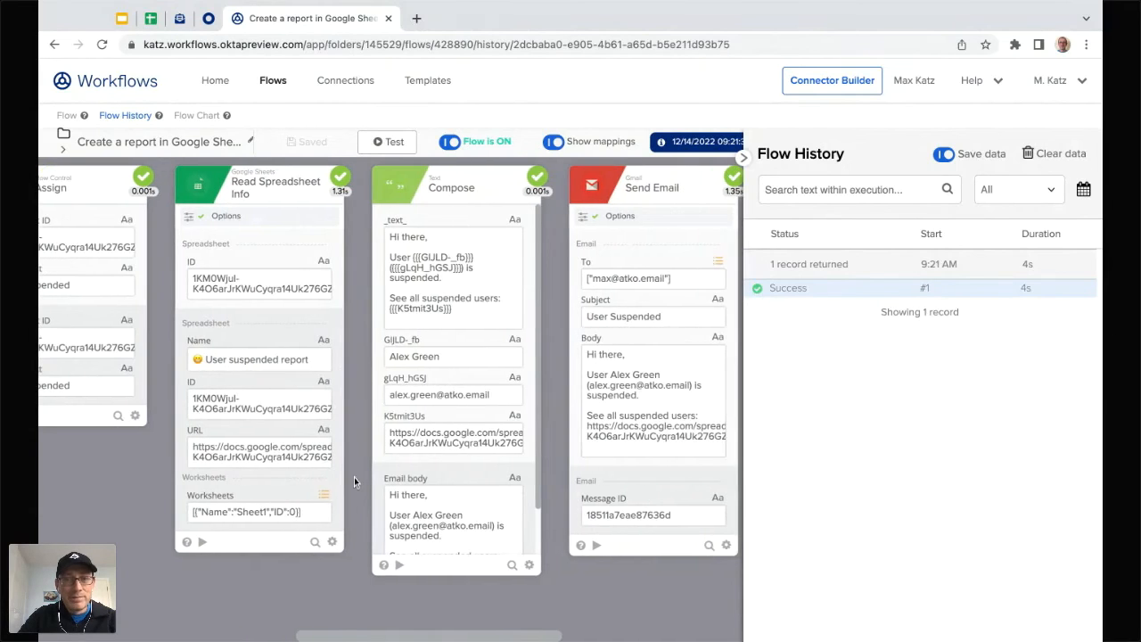
{"action": "left_click", "coordinate": [151, 18]}
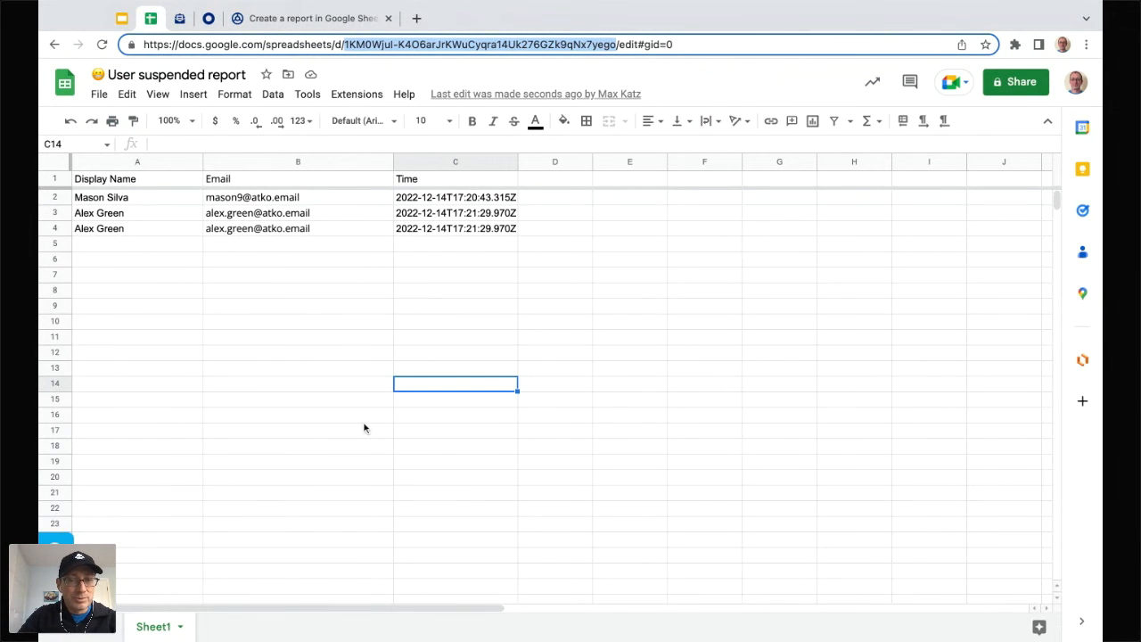
{"action": "left_click", "coordinate": [334, 20]}
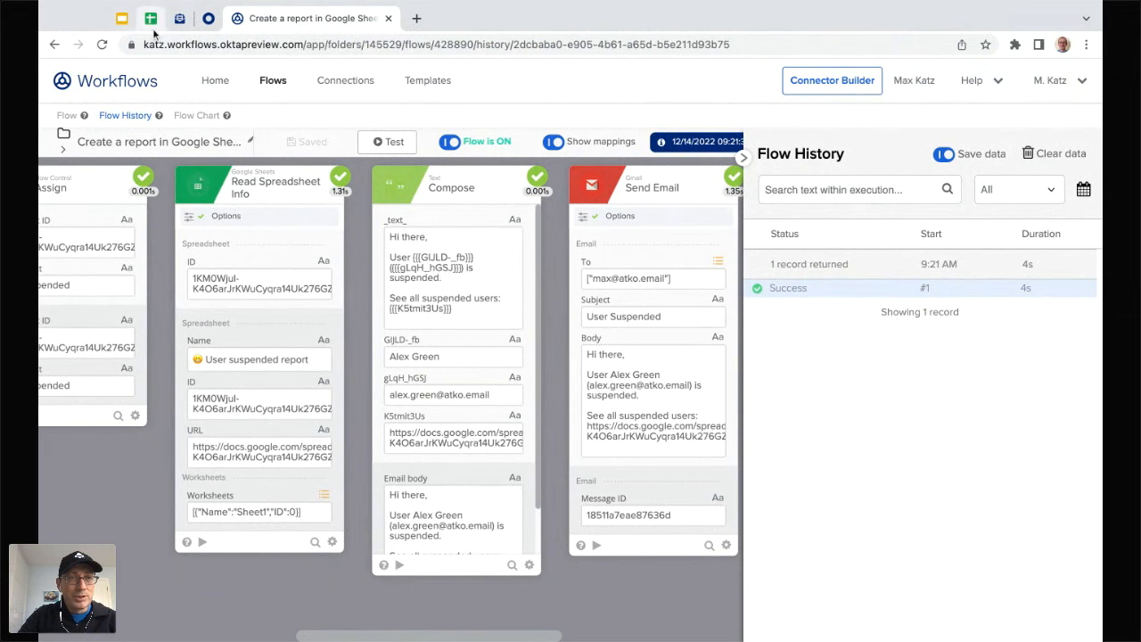
Step: Switch off the older Report with Google Sheets flow in the folder's flow list
{"action": "left_click", "coordinate": [272, 80]}
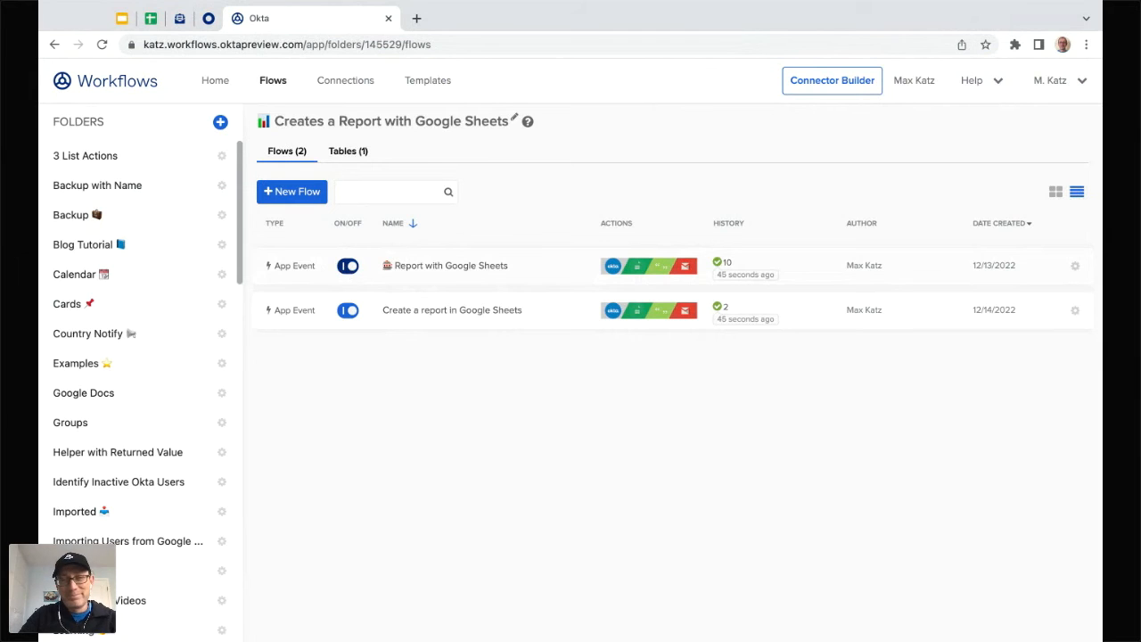
{"action": "left_click", "coordinate": [347, 266]}
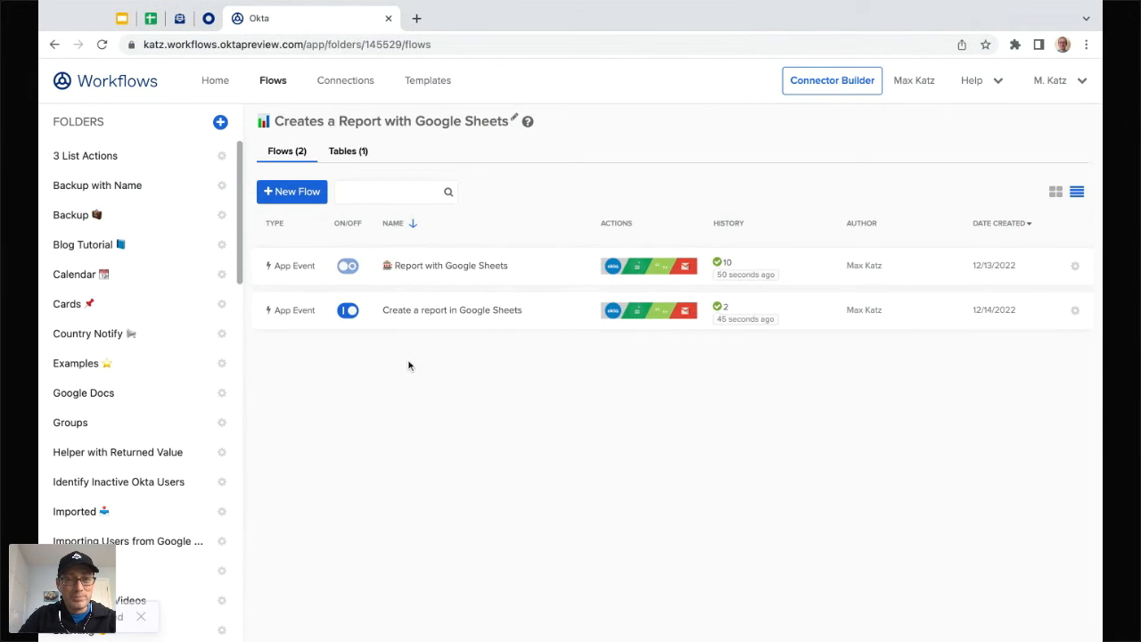
{"action": "left_click", "coordinate": [209, 18]}
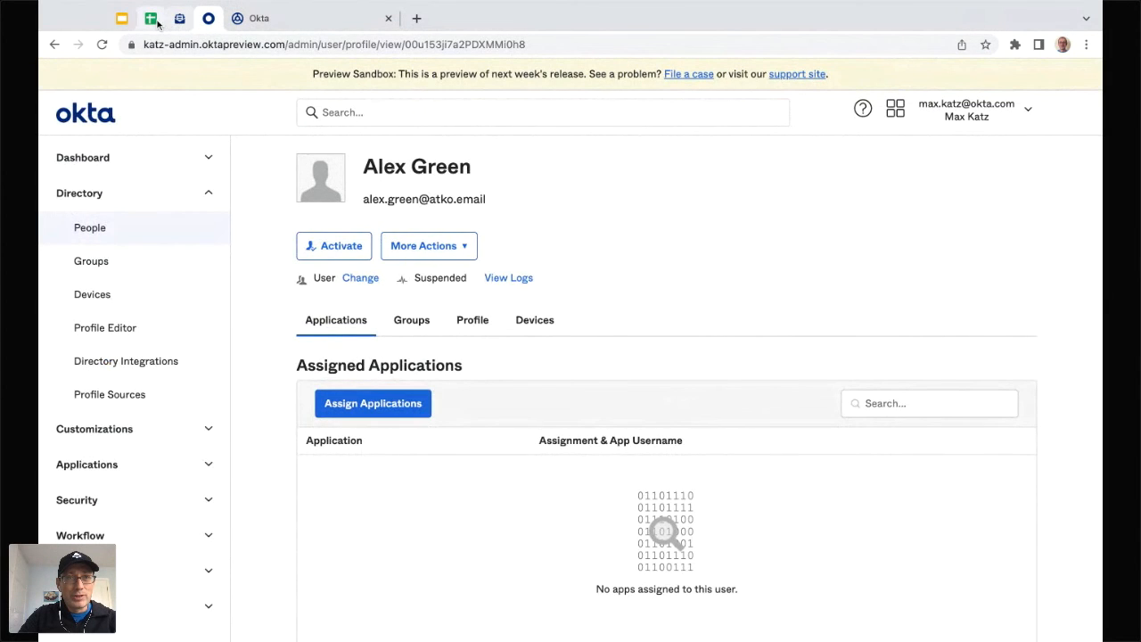
Step: View the three rows in the User suspended report sheet, then go to the ATKO.email inbox
{"action": "left_click", "coordinate": [151, 19]}
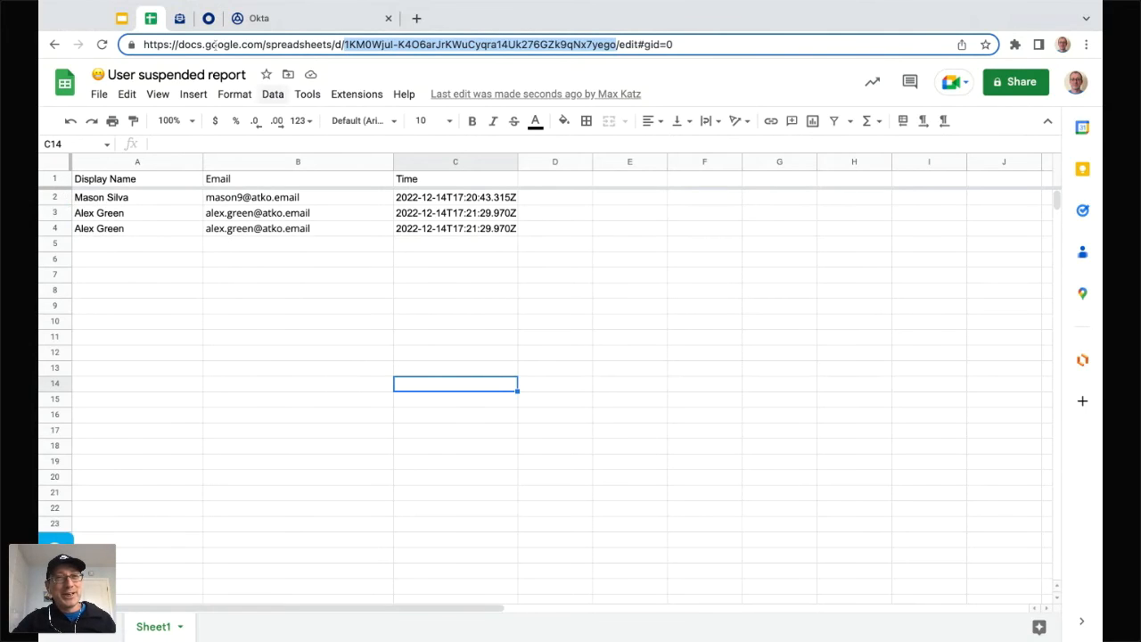
{"action": "left_click", "coordinate": [181, 22]}
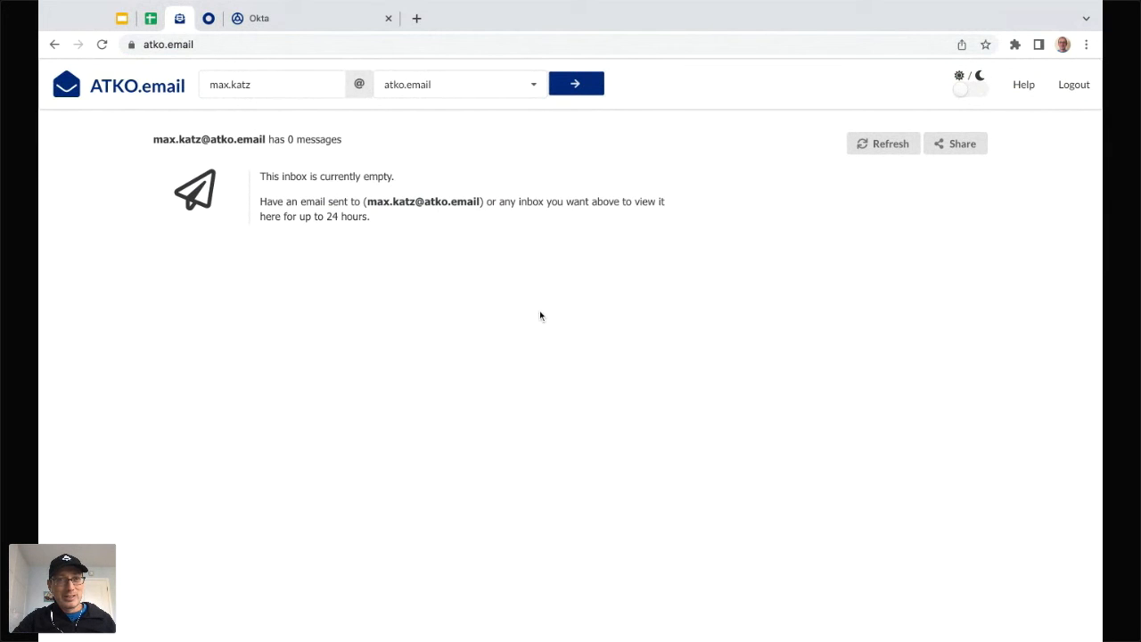
Step: Open the recipient's inbox, read the User Suspended email and follow its spreadsheet link
{"action": "left_click", "coordinate": [280, 84]}
{"action": "key", "text": "BackSpace"}
{"action": "key", "text": "BackSpace"}
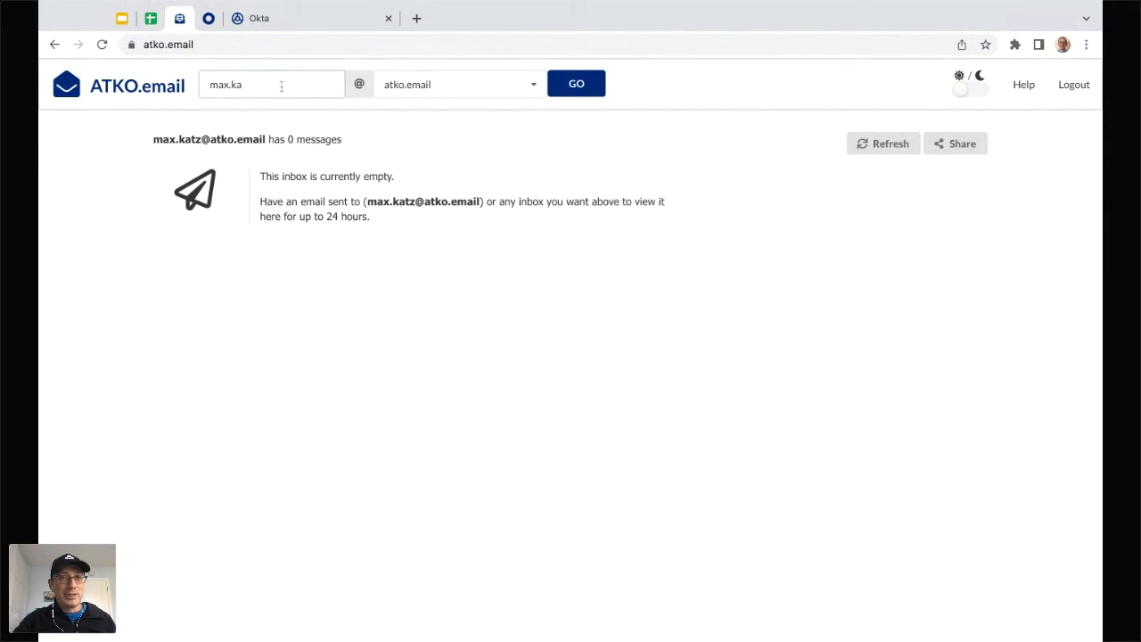
{"action": "left_click", "coordinate": [577, 89]}
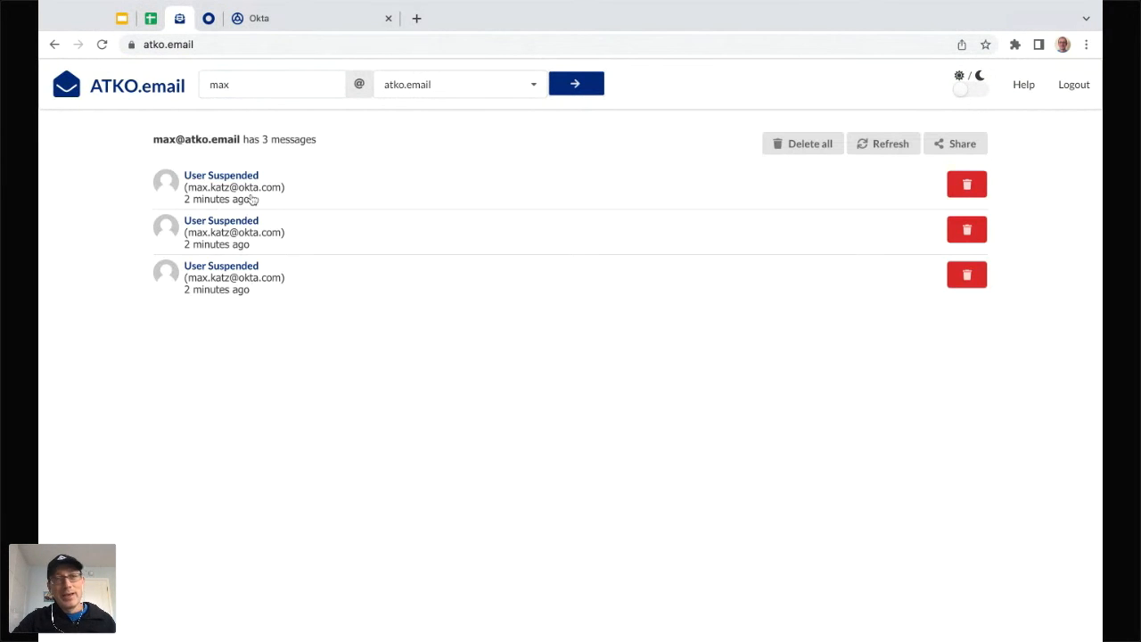
{"action": "left_click", "coordinate": [236, 177]}
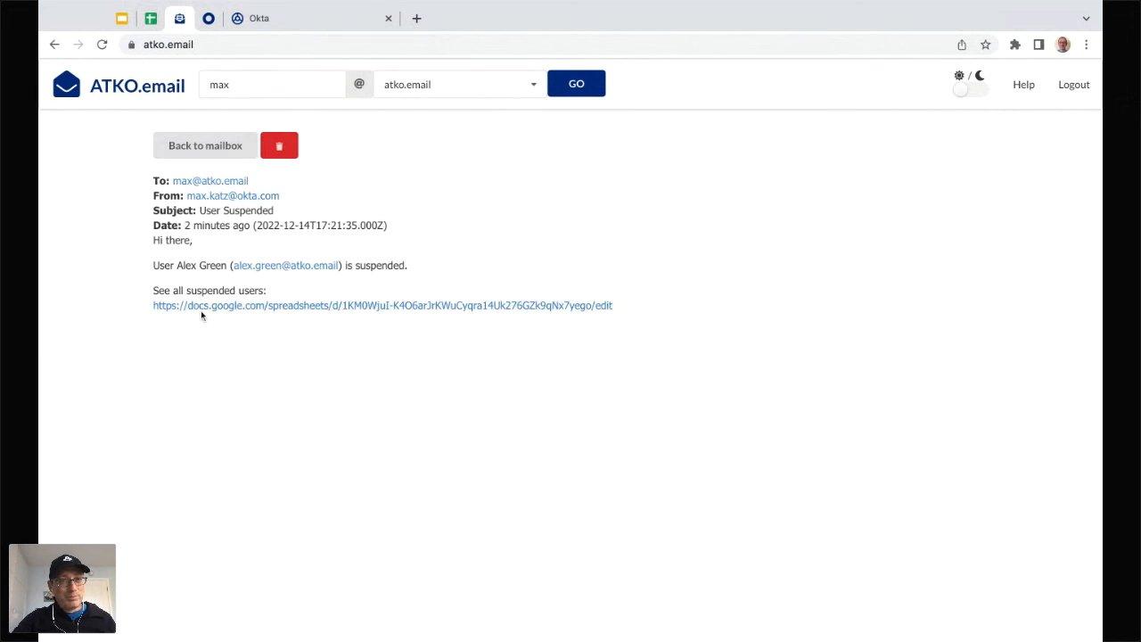
{"action": "left_click", "coordinate": [347, 308]}
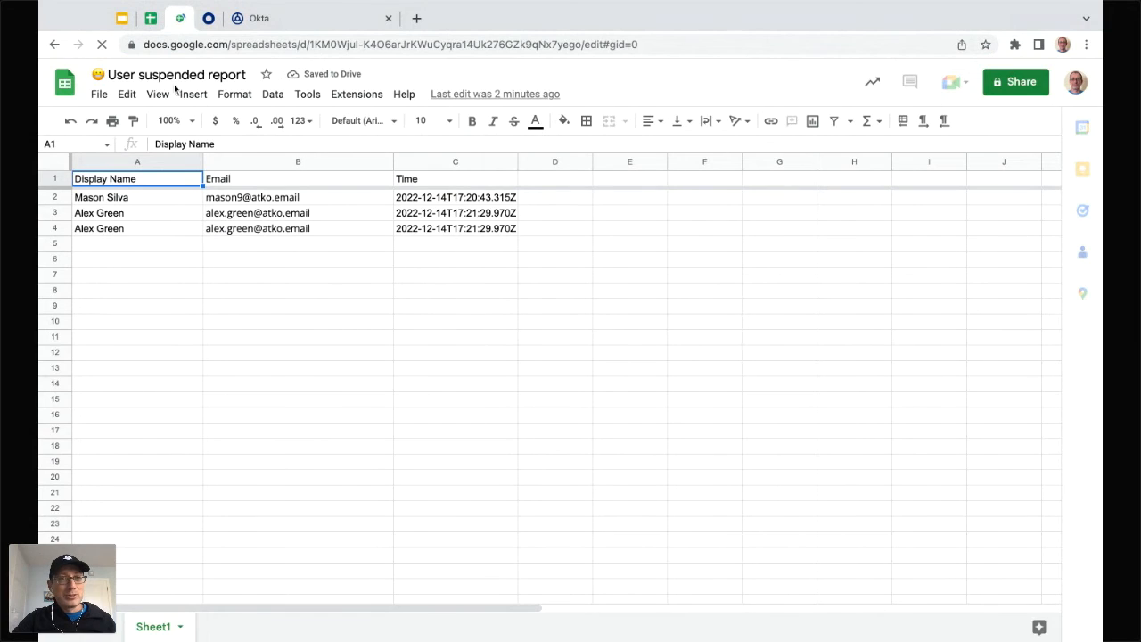
{"action": "left_click", "coordinate": [55, 45]}
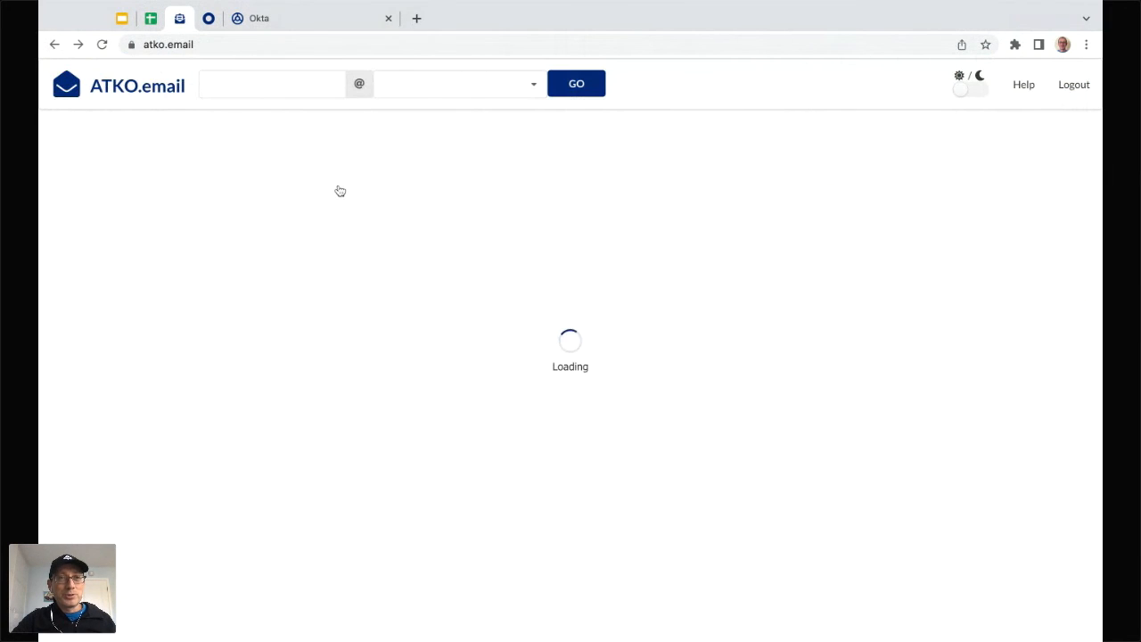
Step: Suspend an active user from the reloaded People list, then return to the Workflows flows list
{"action": "left_click", "coordinate": [208, 18]}
{"action": "left_click", "coordinate": [108, 228]}
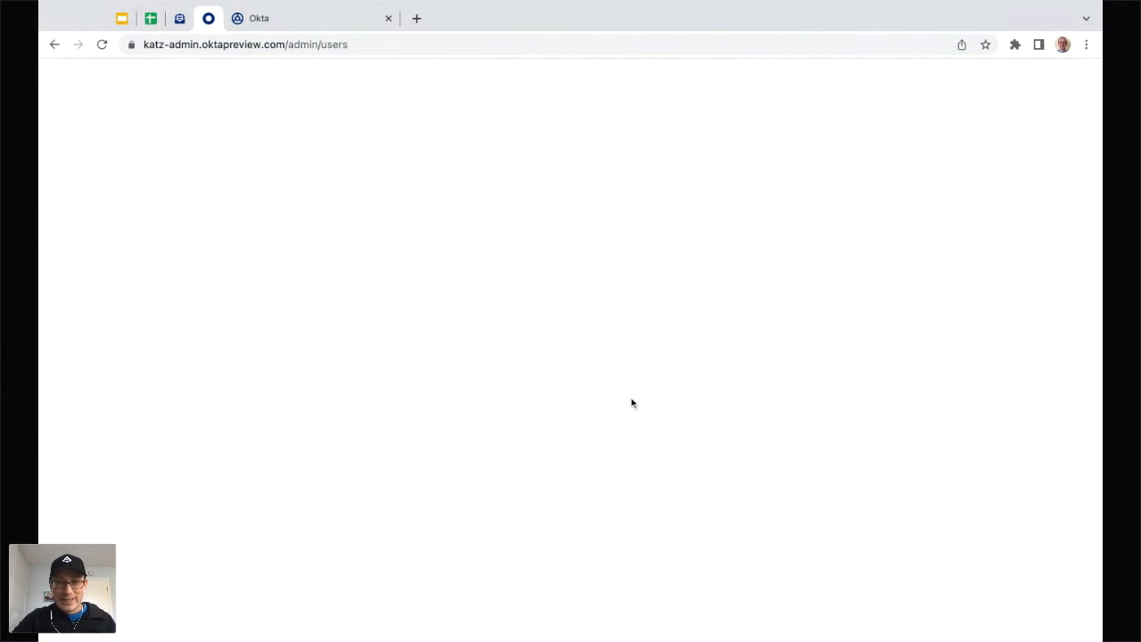
{"action": "scroll", "coordinate": [745, 352], "scroll_direction": "down", "scroll_amount": 2}
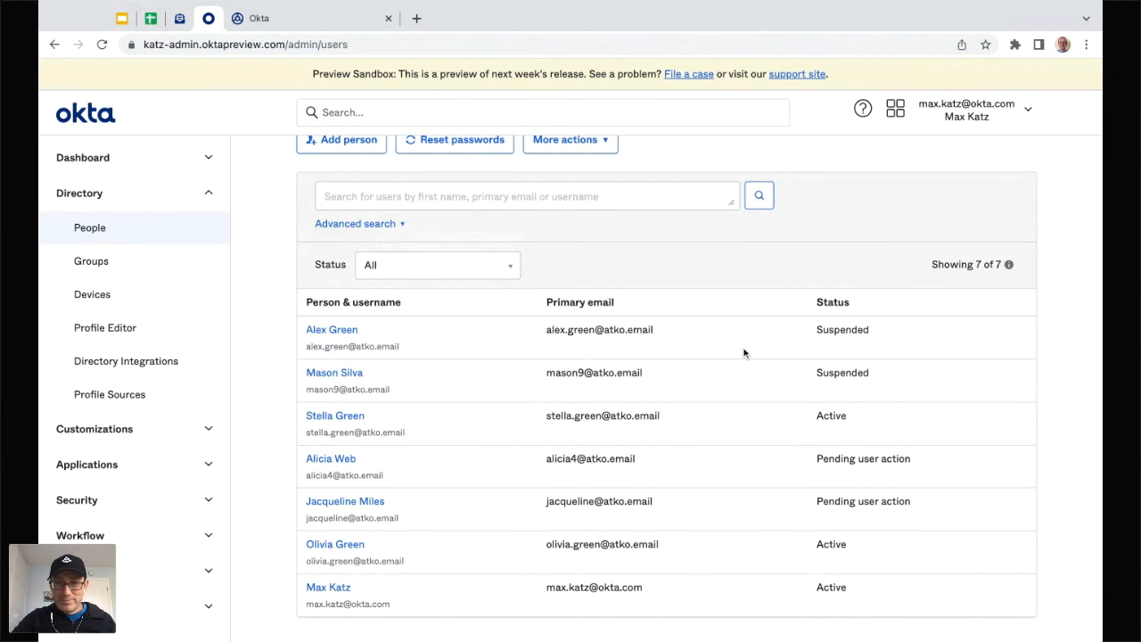
{"action": "left_click", "coordinate": [344, 416]}
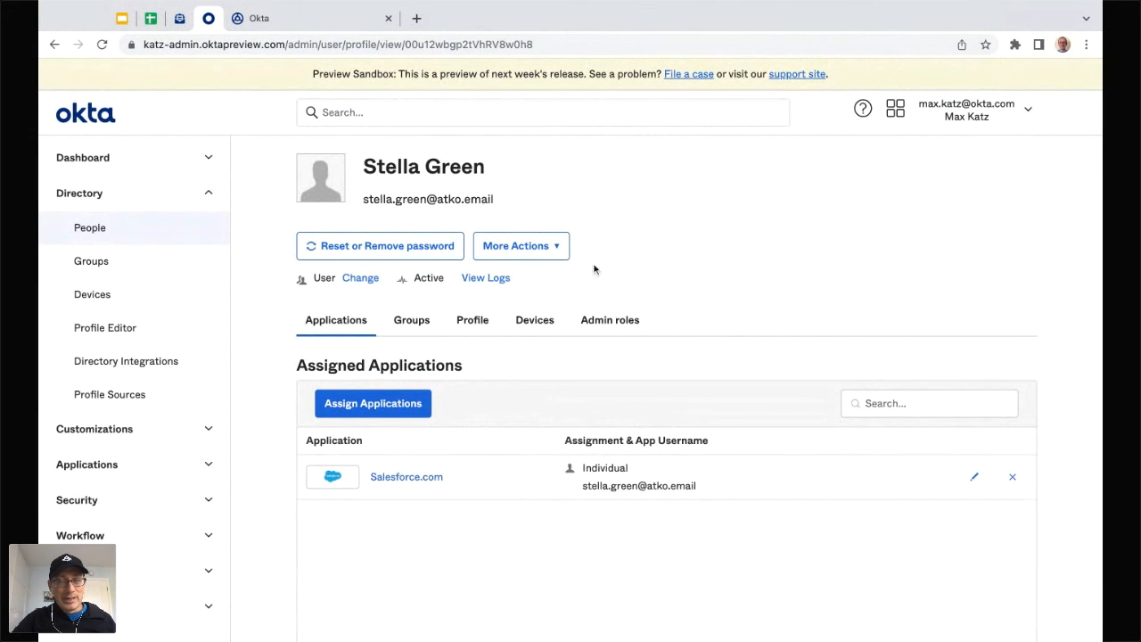
{"action": "left_click", "coordinate": [553, 247]}
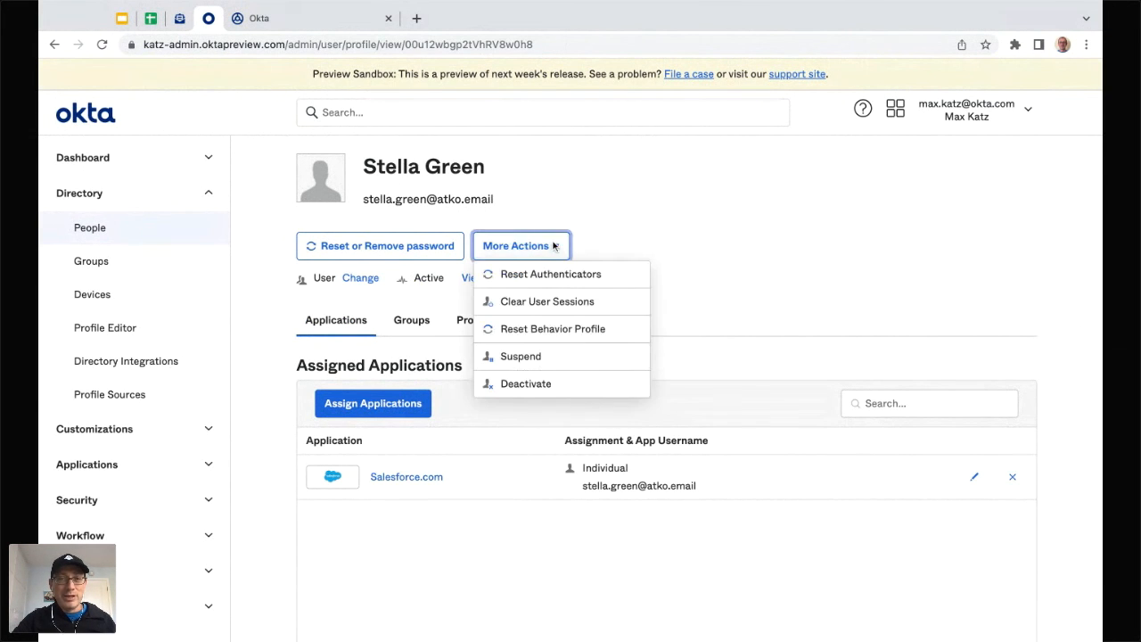
{"action": "left_click", "coordinate": [535, 358]}
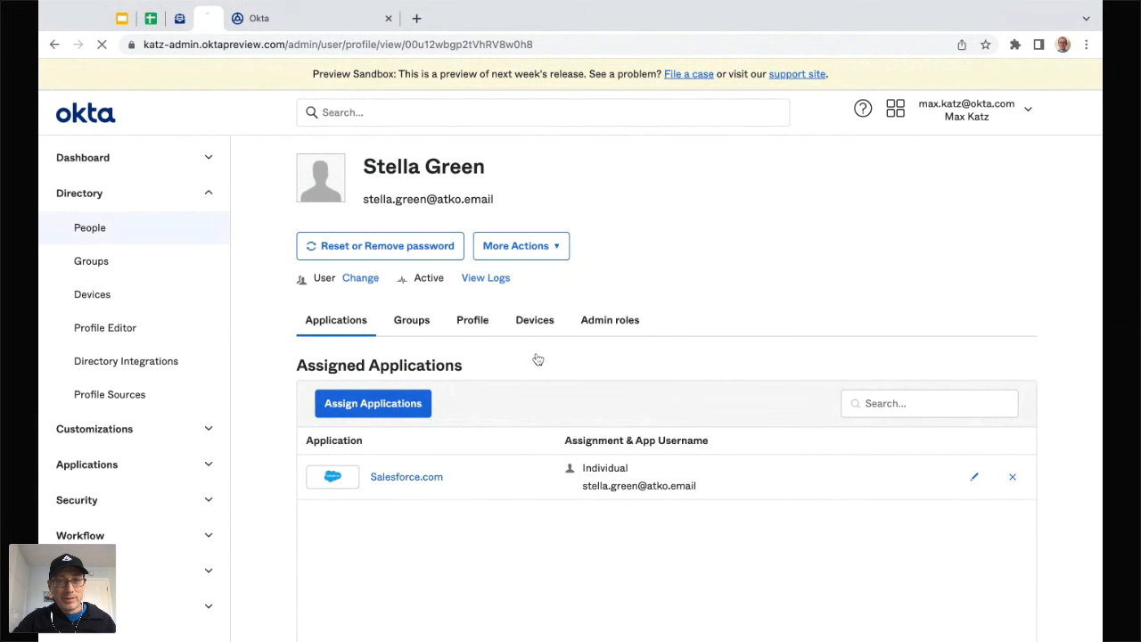
{"action": "left_click", "coordinate": [305, 20]}
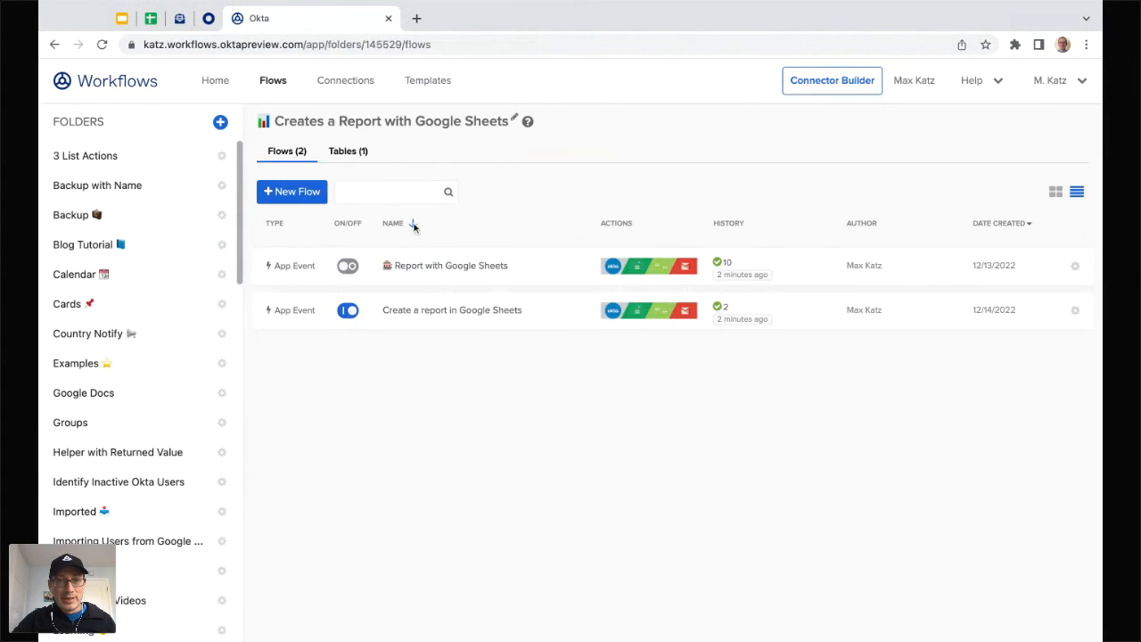
Step: Open the flow's run history and refresh it to confirm the 9:23 AM run succeeded
{"action": "left_click", "coordinate": [468, 313]}
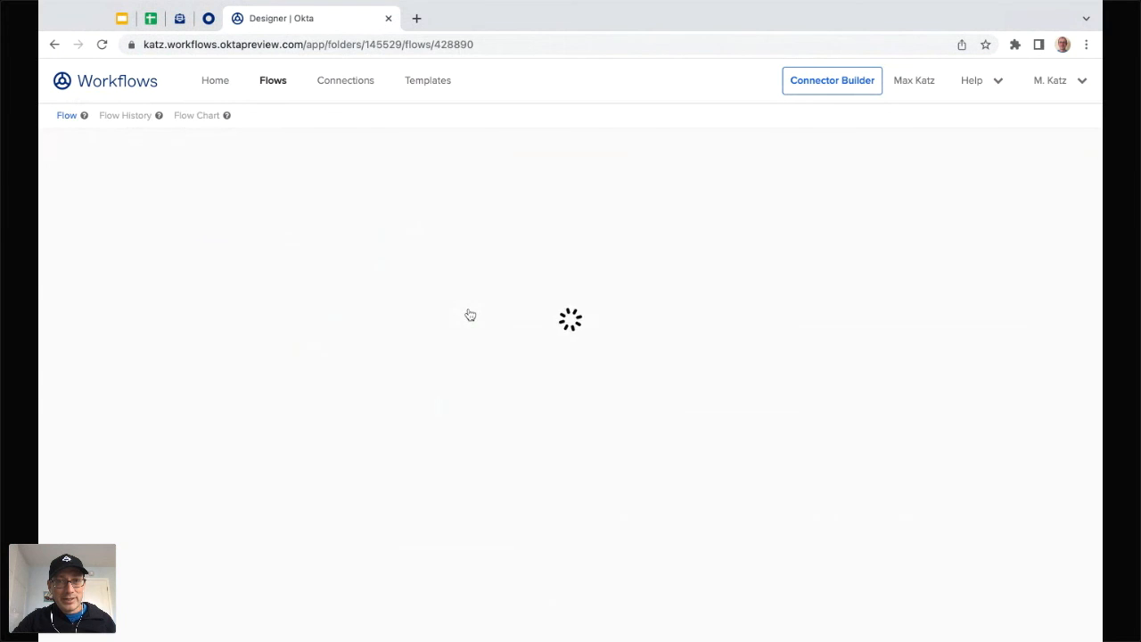
{"action": "left_click", "coordinate": [121, 117]}
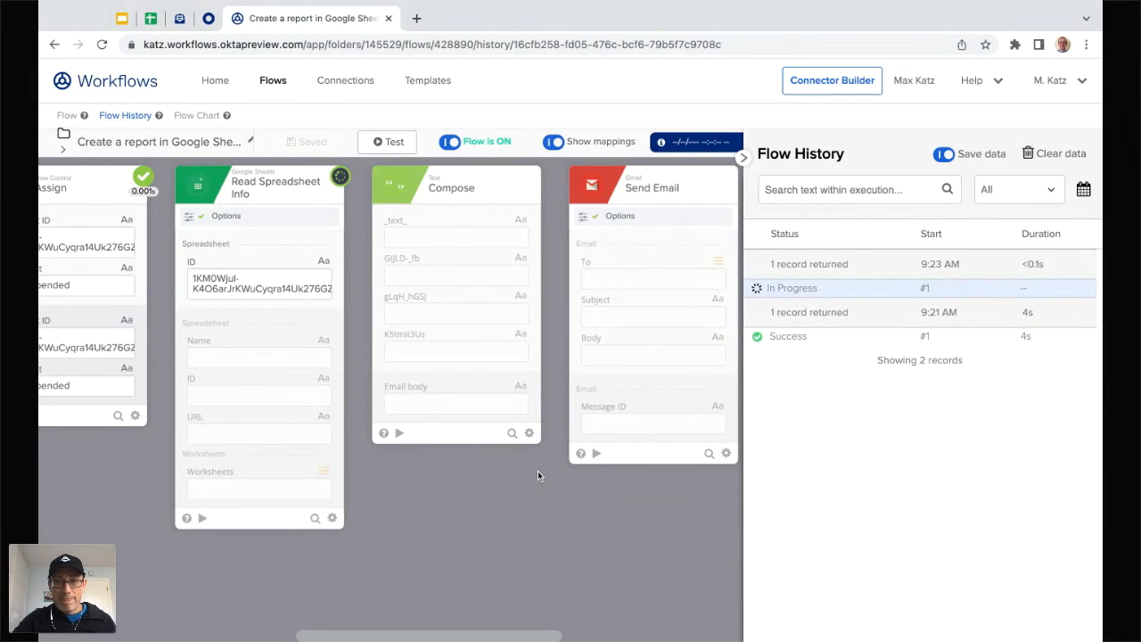
{"action": "scroll", "coordinate": [387, 446], "scroll_direction": "left", "scroll_amount": 5}
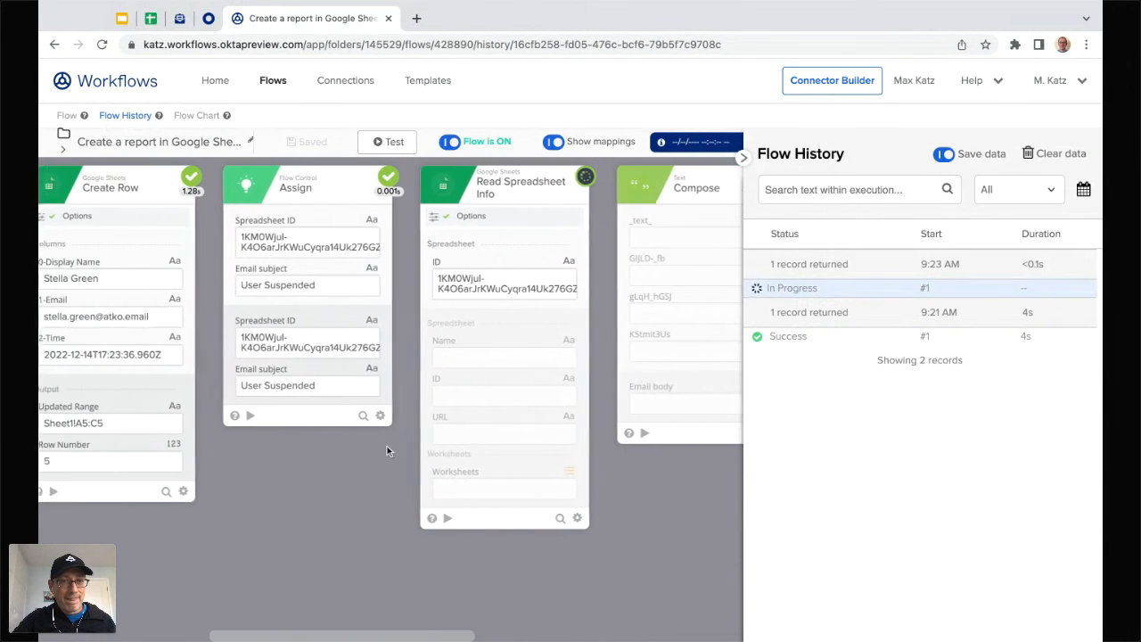
{"action": "scroll", "coordinate": [387, 450], "scroll_direction": "left", "scroll_amount": 1}
{"action": "scroll", "coordinate": [391, 401], "scroll_direction": "left", "scroll_amount": 8}
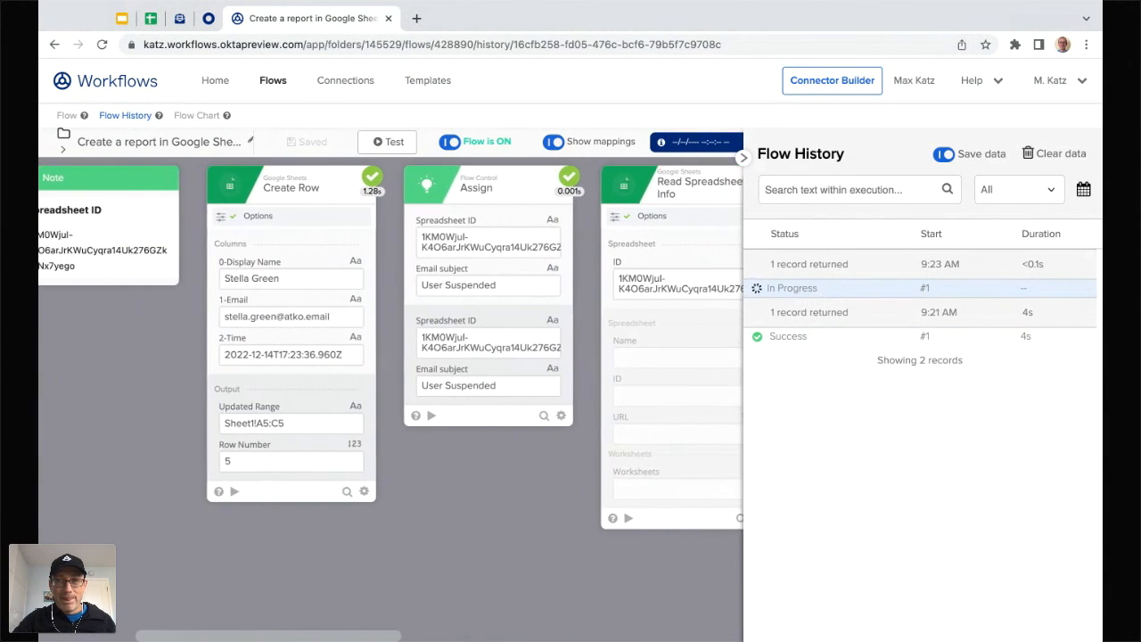
{"action": "scroll", "coordinate": [391, 401], "scroll_direction": "right", "scroll_amount": 11}
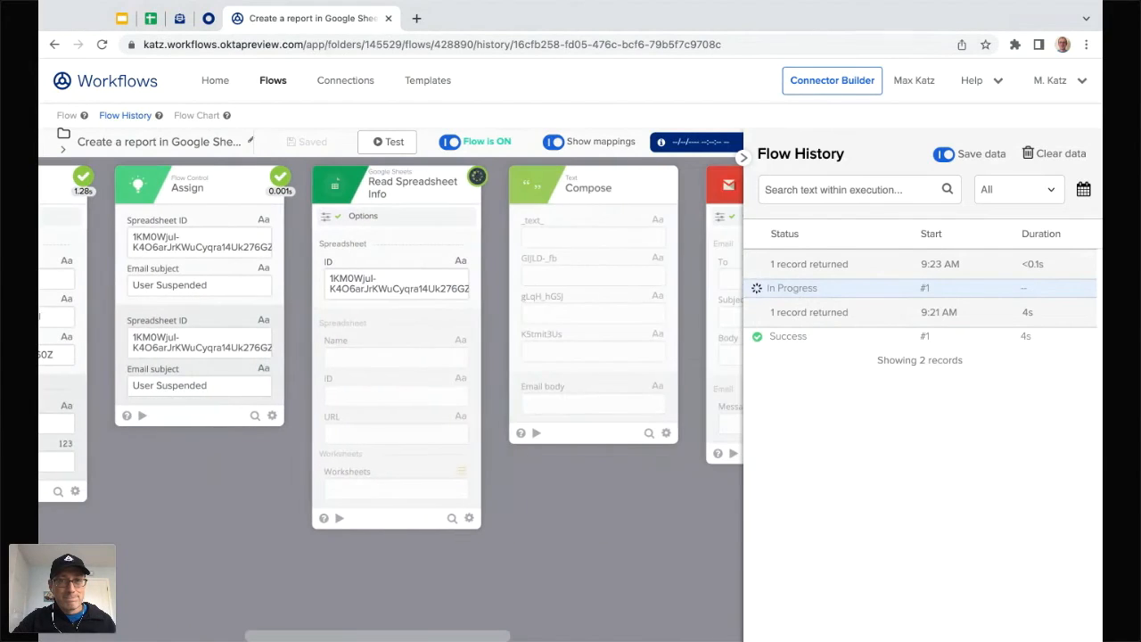
{"action": "left_click", "coordinate": [101, 45]}
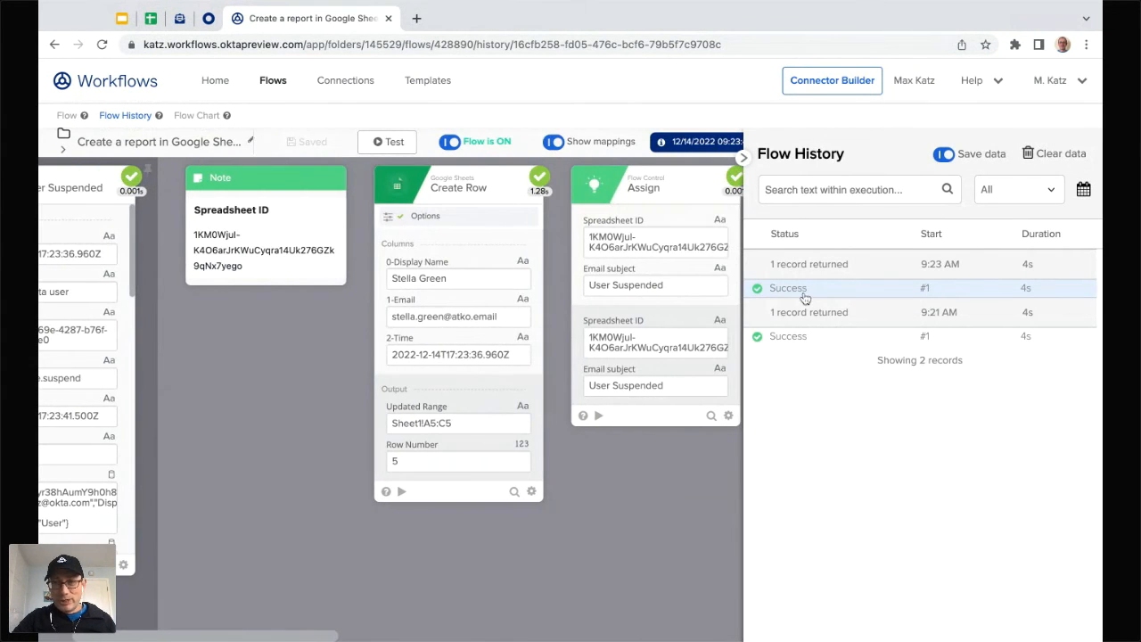
{"action": "scroll", "coordinate": [464, 424], "scroll_direction": "right", "scroll_amount": 1}
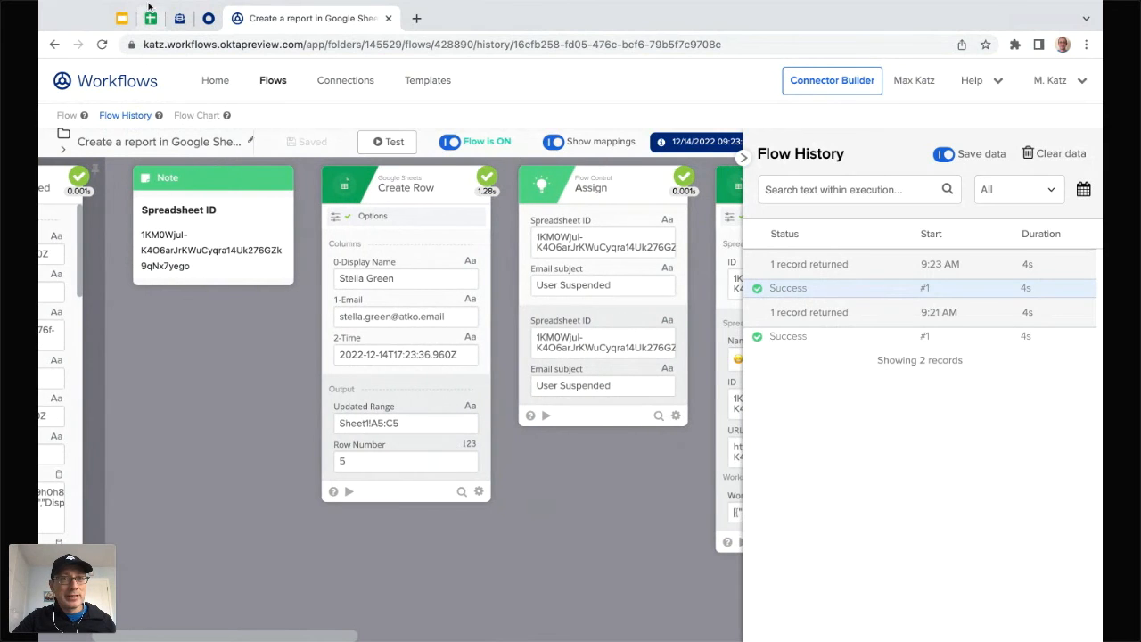
Step: Inspect the new row 5 entry in the User suspended report, then return to the test inbox
{"action": "left_click", "coordinate": [150, 26]}
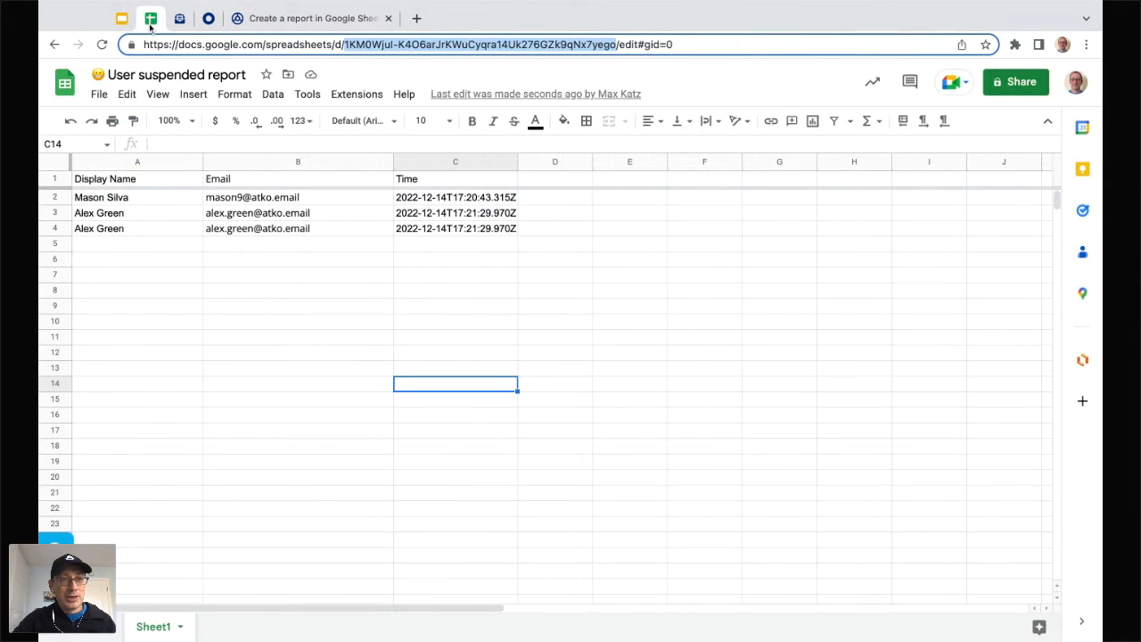
{"action": "left_click", "coordinate": [138, 247]}
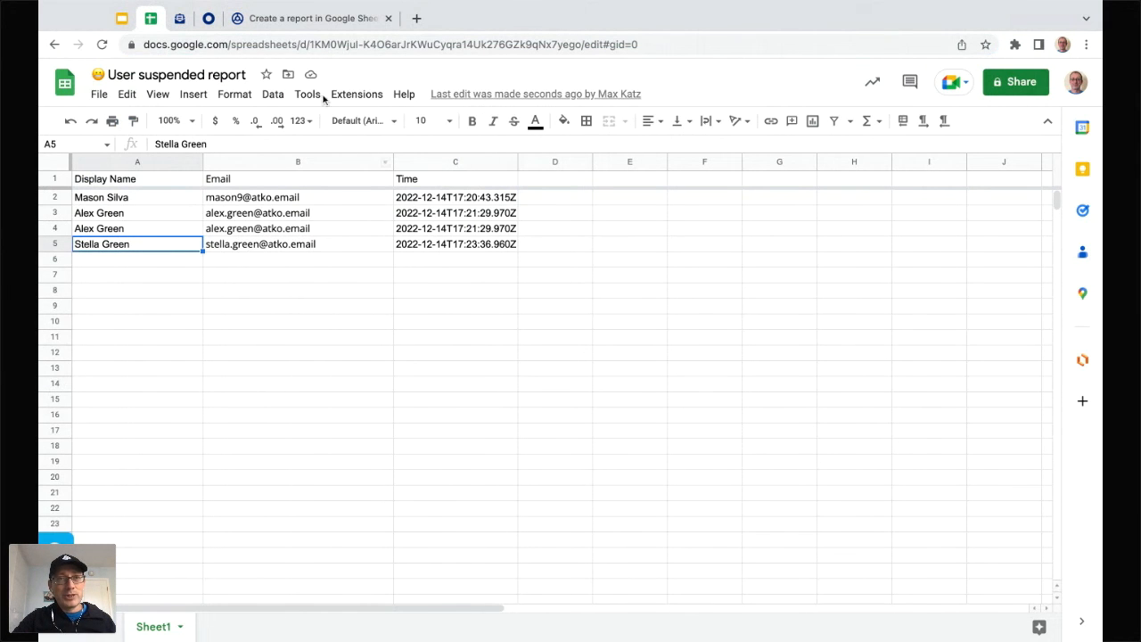
{"action": "left_click", "coordinate": [208, 19]}
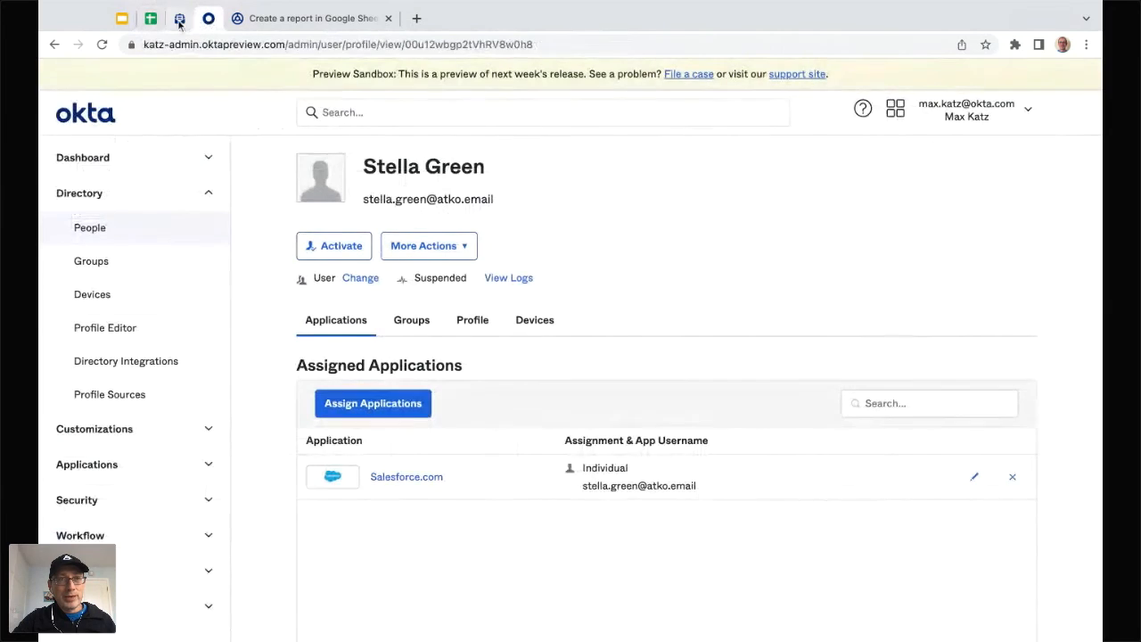
{"action": "left_click", "coordinate": [178, 23]}
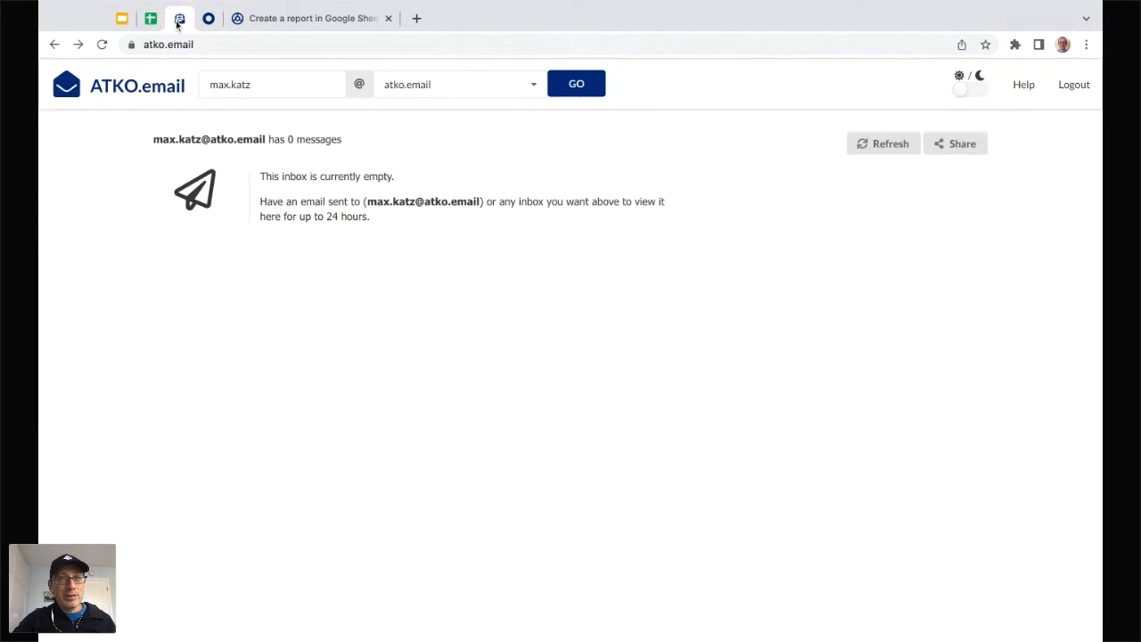
Step: Shorten the ATKO.email inbox name, load it, and read the newest User Suspended email
{"action": "left_click", "coordinate": [283, 87]}
{"action": "key", "text": "BackSpace"}
{"action": "key", "text": "BackSpace"}
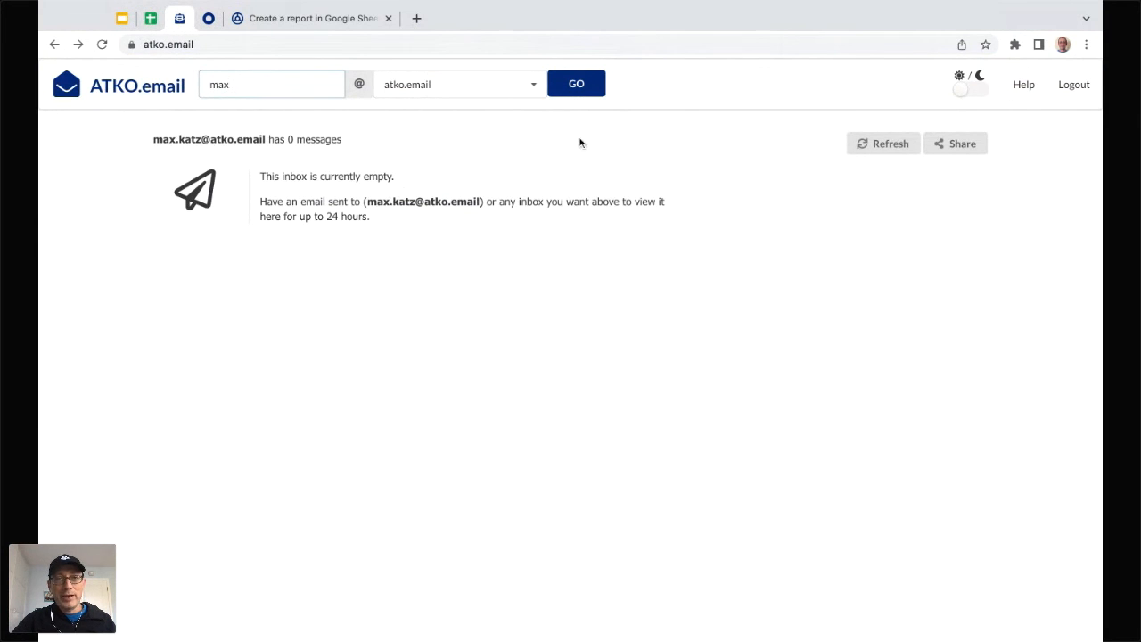
{"action": "left_click", "coordinate": [589, 83]}
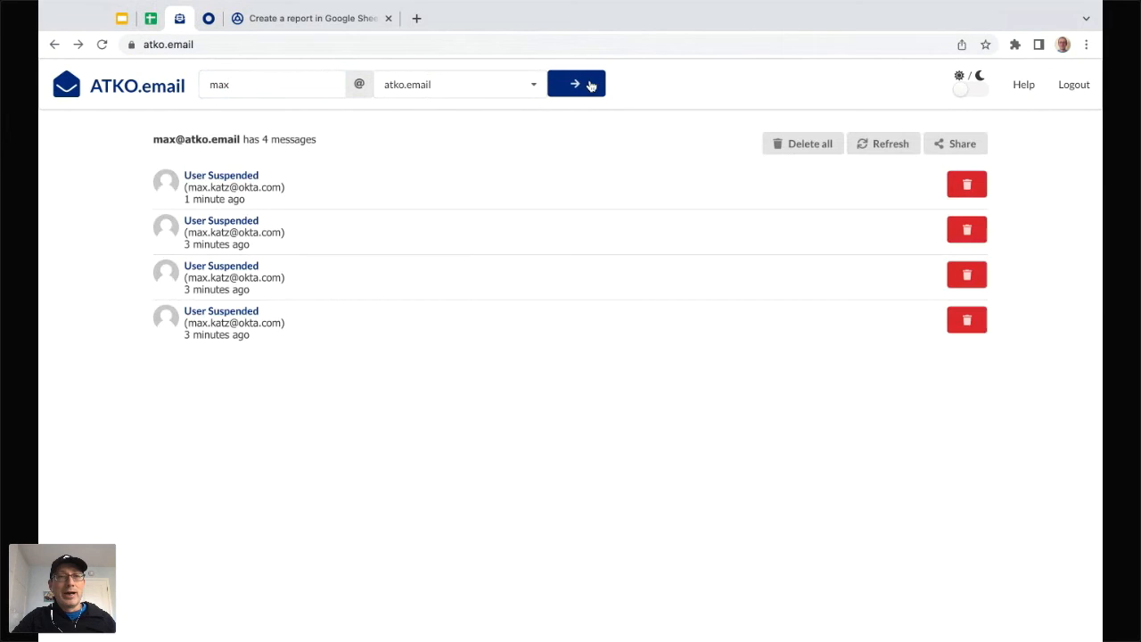
{"action": "left_click", "coordinate": [223, 177]}
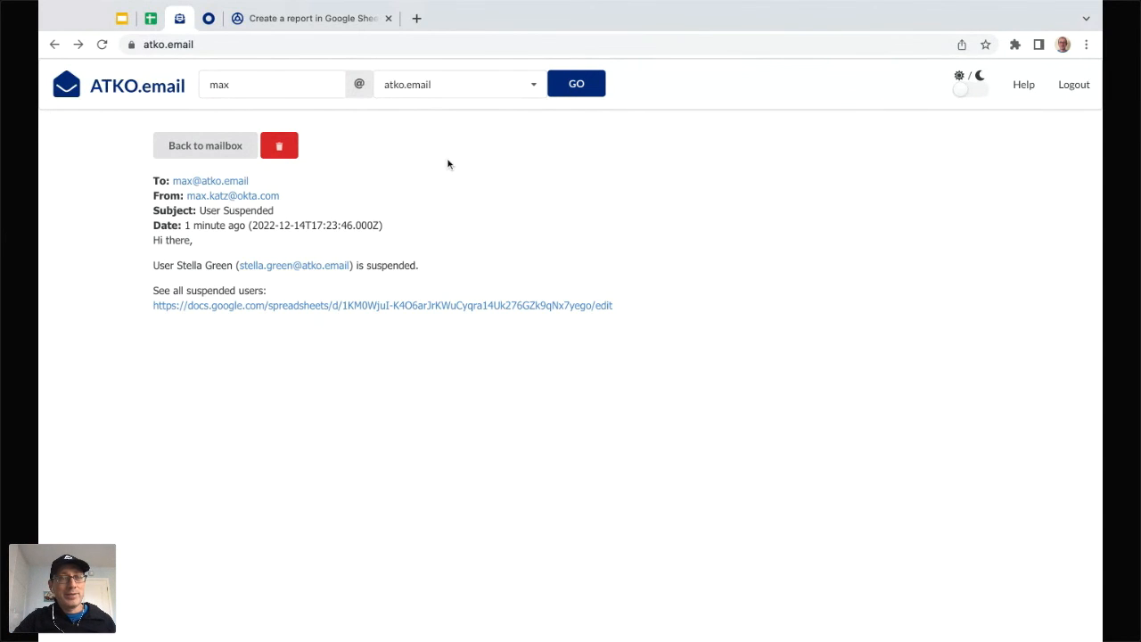
{"action": "left_click", "coordinate": [272, 18]}
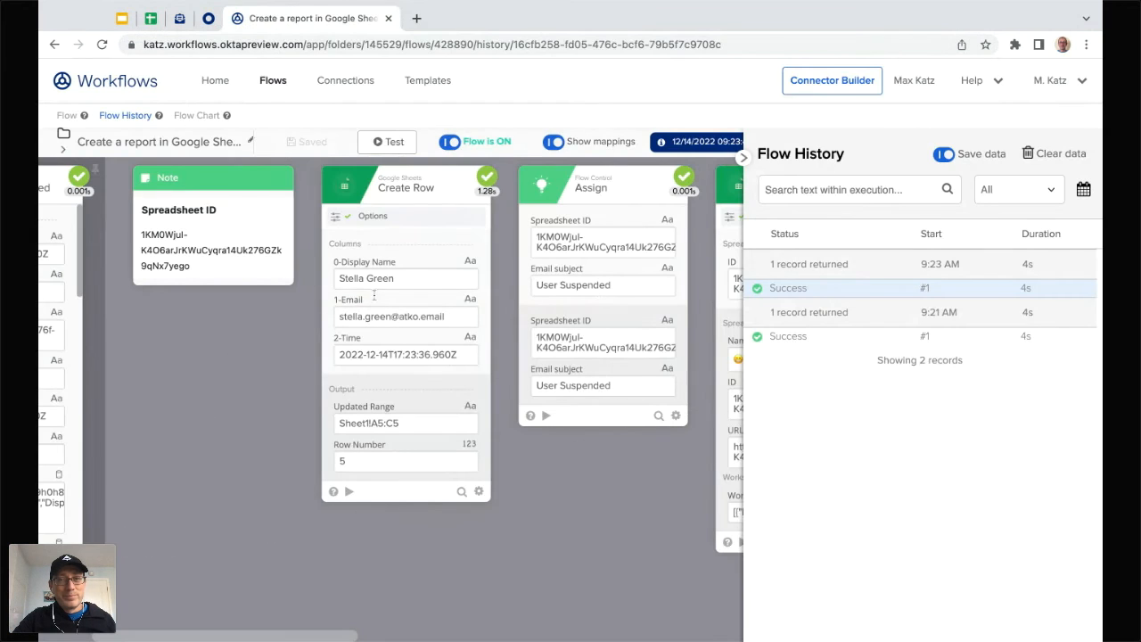
Step: Close the run history and return to the flow editor to review its cards
{"action": "left_click", "coordinate": [743, 159]}
{"action": "scroll", "coordinate": [642, 485], "scroll_direction": "left", "scroll_amount": 3}
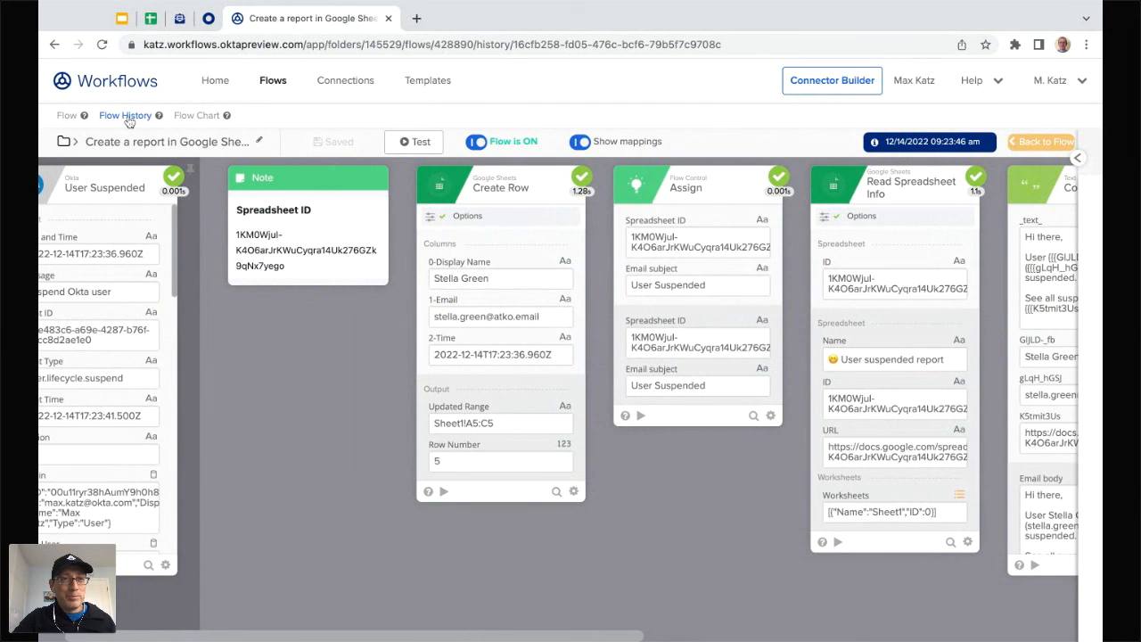
{"action": "left_click", "coordinate": [67, 115]}
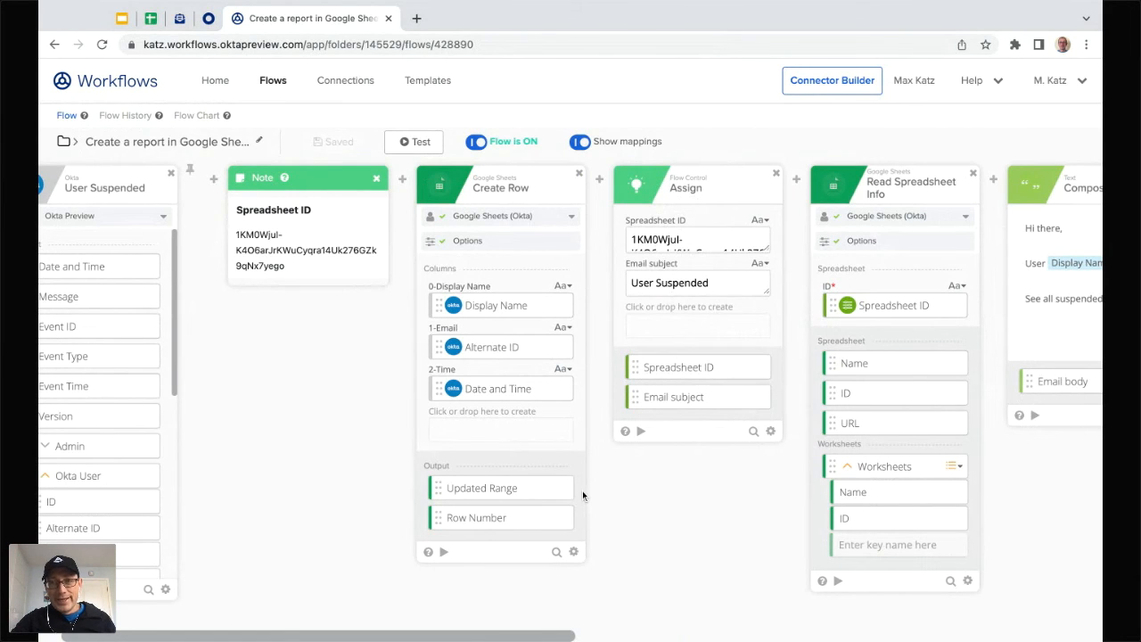
{"action": "scroll", "coordinate": [660, 521], "scroll_direction": "right", "scroll_amount": 3}
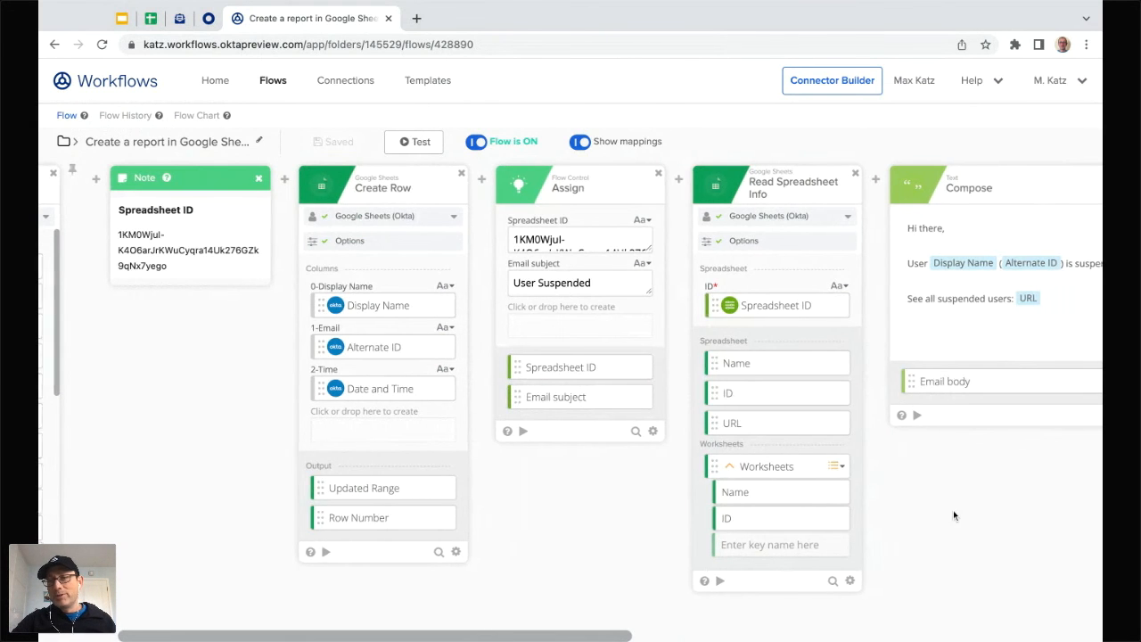
{"action": "scroll", "coordinate": [953, 510], "scroll_direction": "right", "scroll_amount": 3}
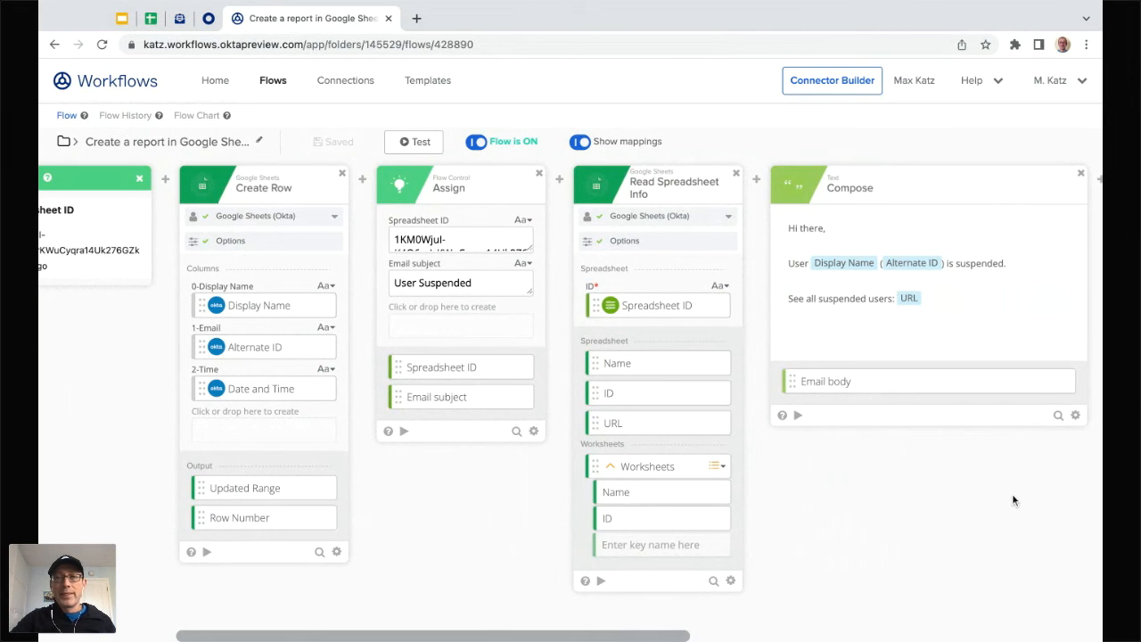
{"action": "scroll", "coordinate": [909, 502], "scroll_direction": "right", "scroll_amount": 2}
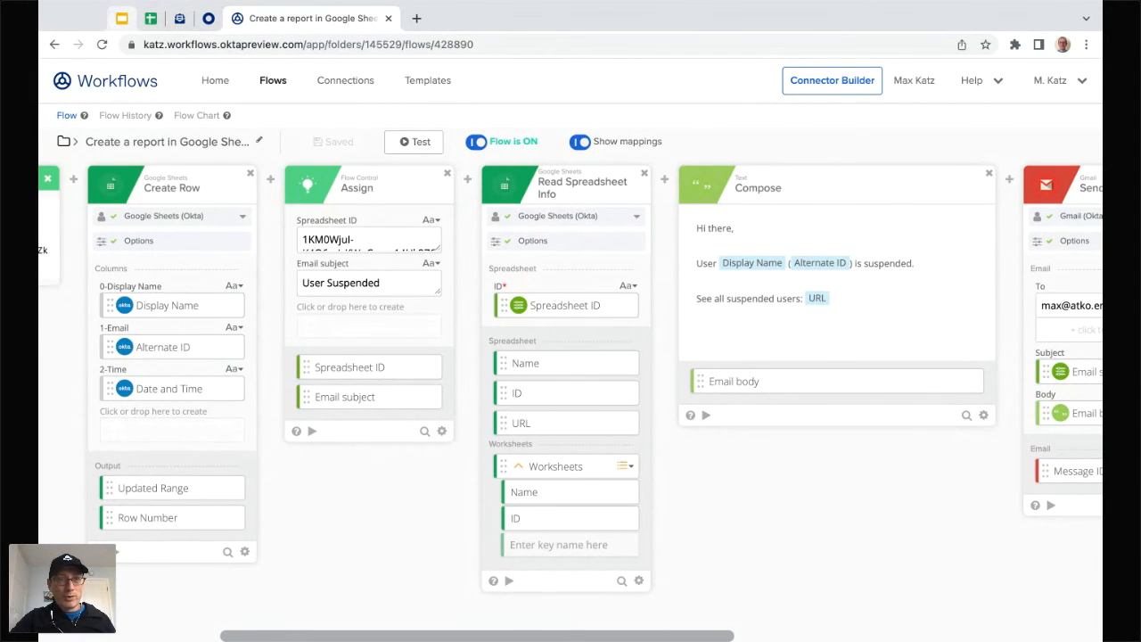
Step: Show slide 4, 'Resources to help you & questions', enlarged with thumbnails hidden
{"action": "left_click", "coordinate": [122, 19]}
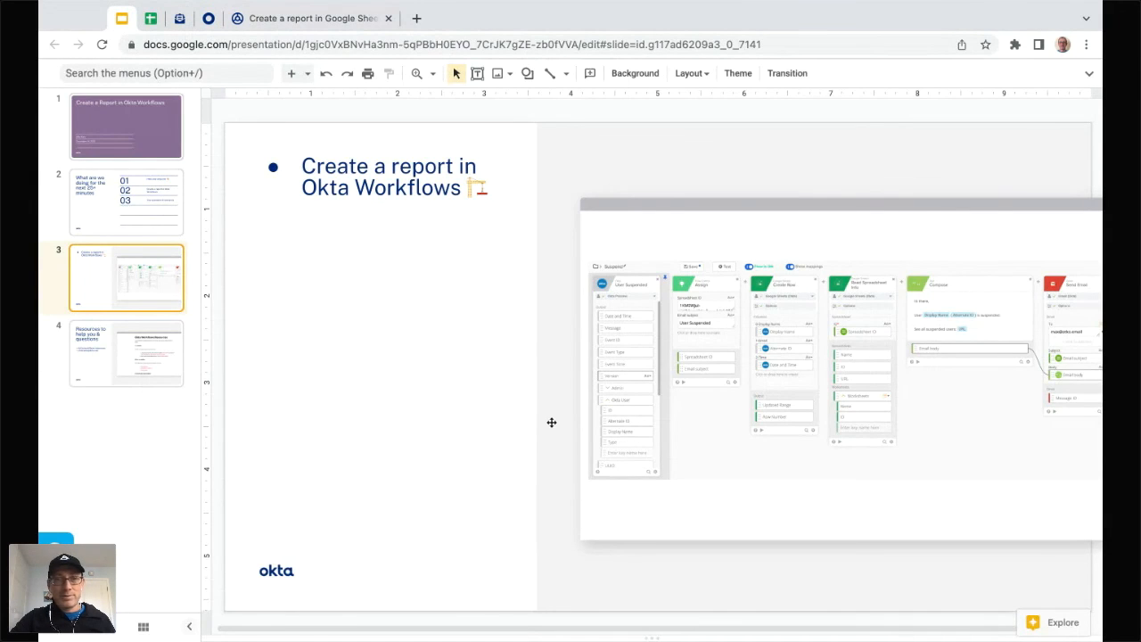
{"action": "left_click", "coordinate": [112, 361]}
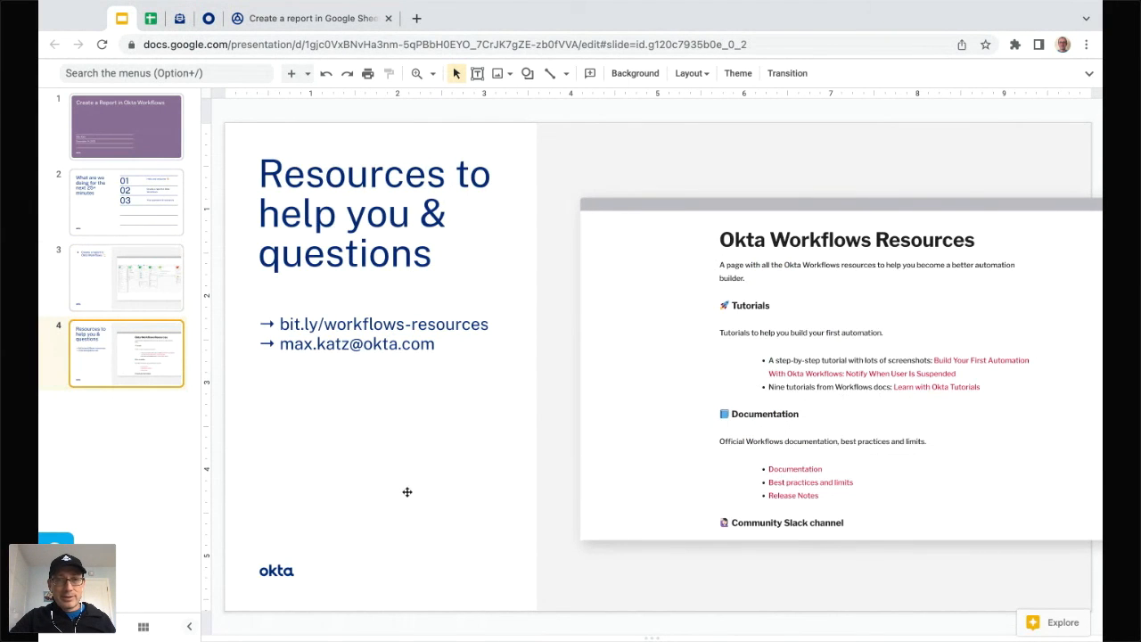
{"action": "left_click", "coordinate": [190, 627]}
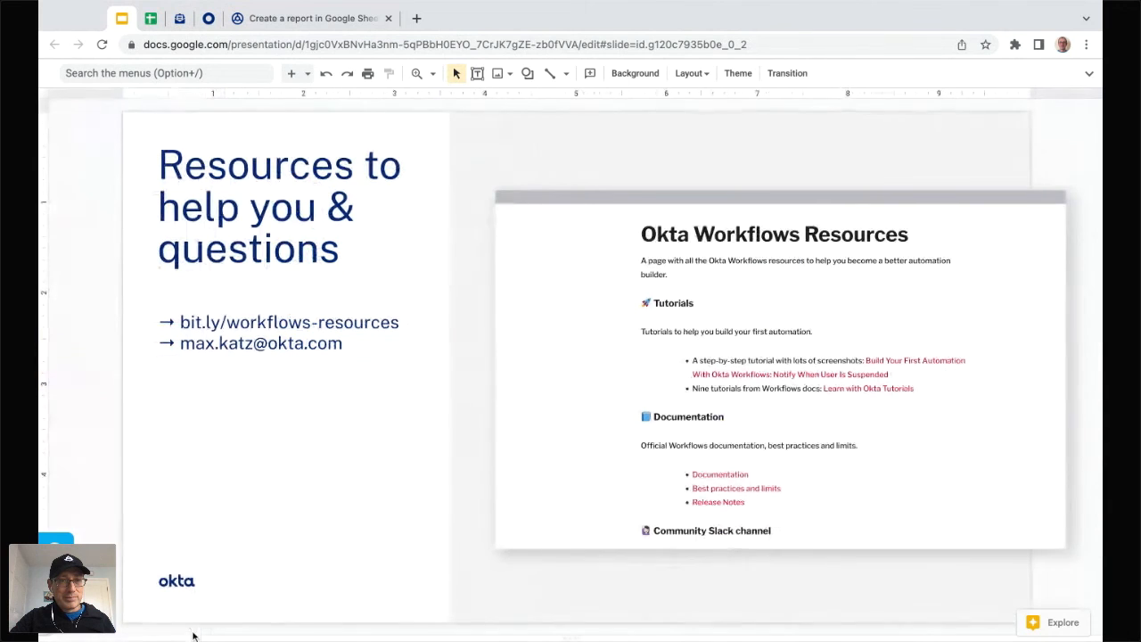